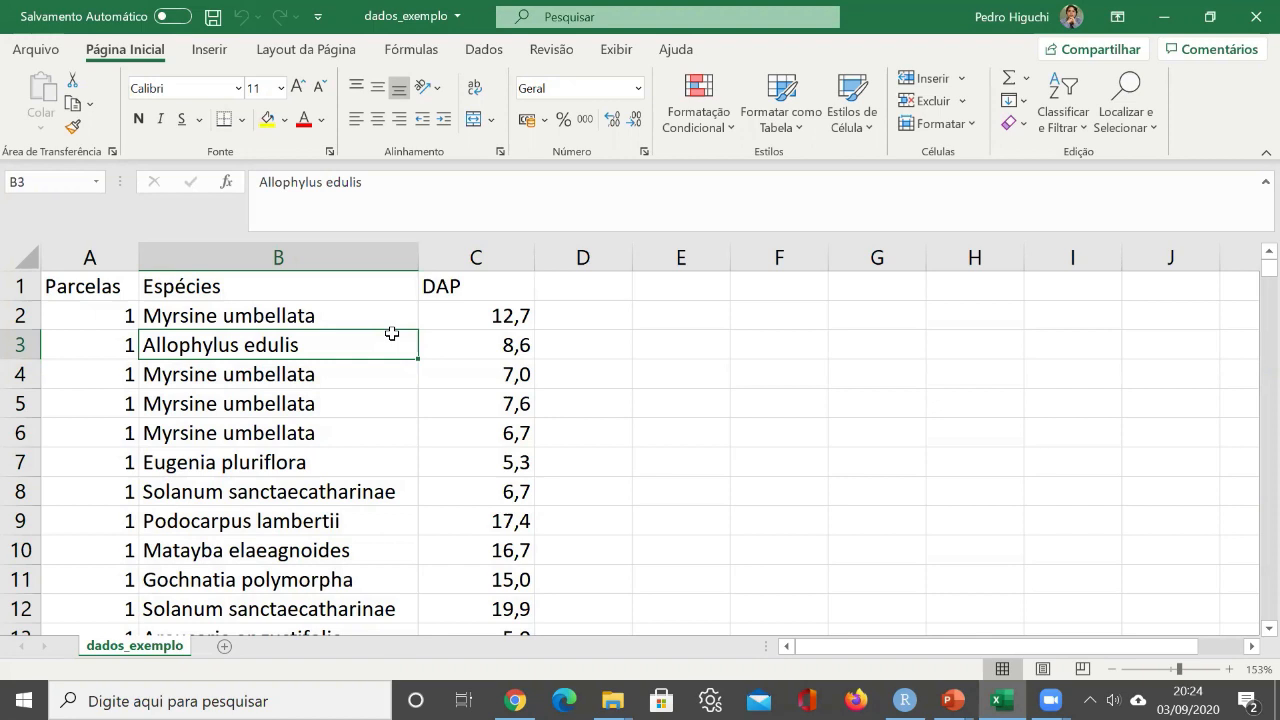
# Examine the Parcelas, Espécies and DAP column headers and the first record of the sample data.
pyautogui.press('Left')
pyautogui.press('Up')
pyautogui.press('Up')
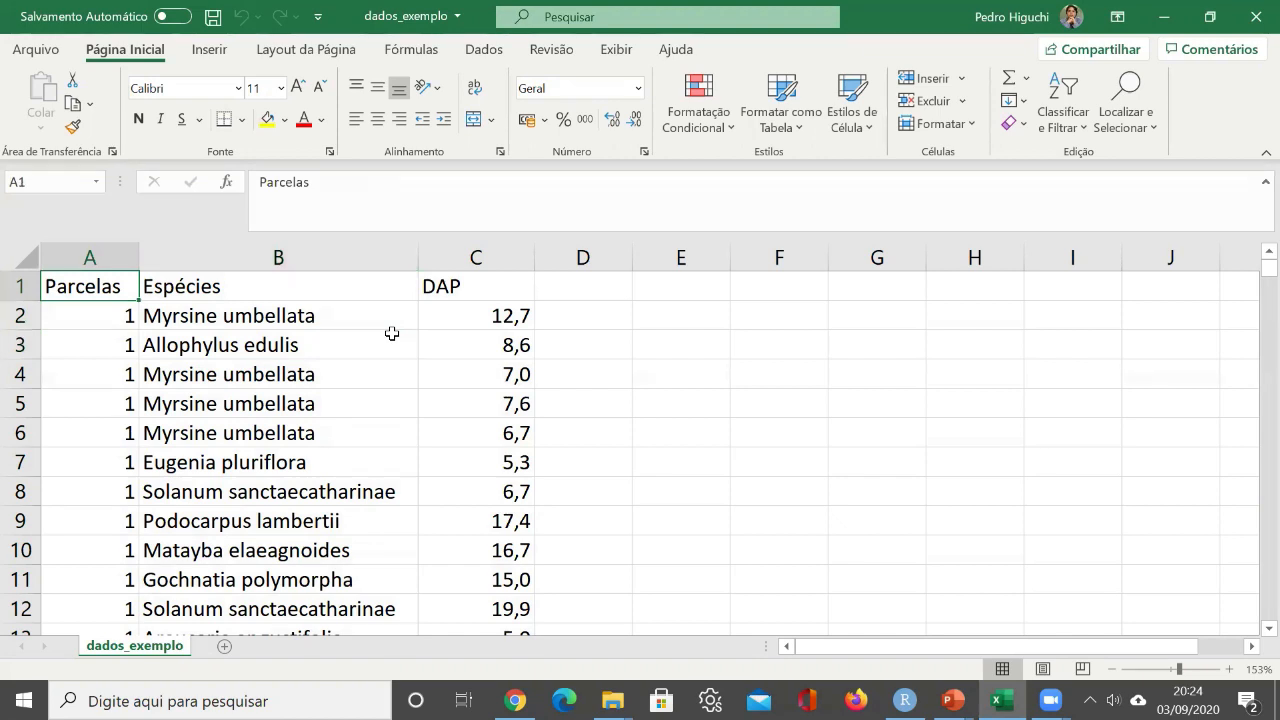
pyautogui.press('Right')
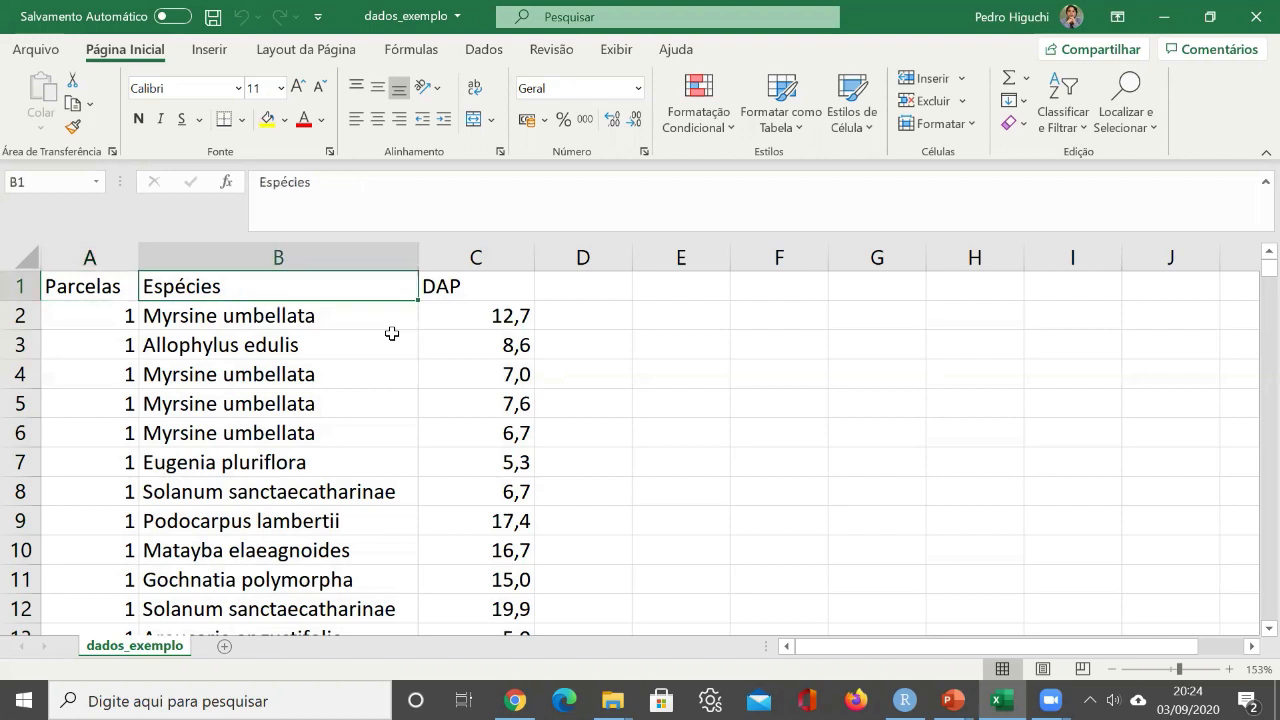
pyautogui.press('Right')
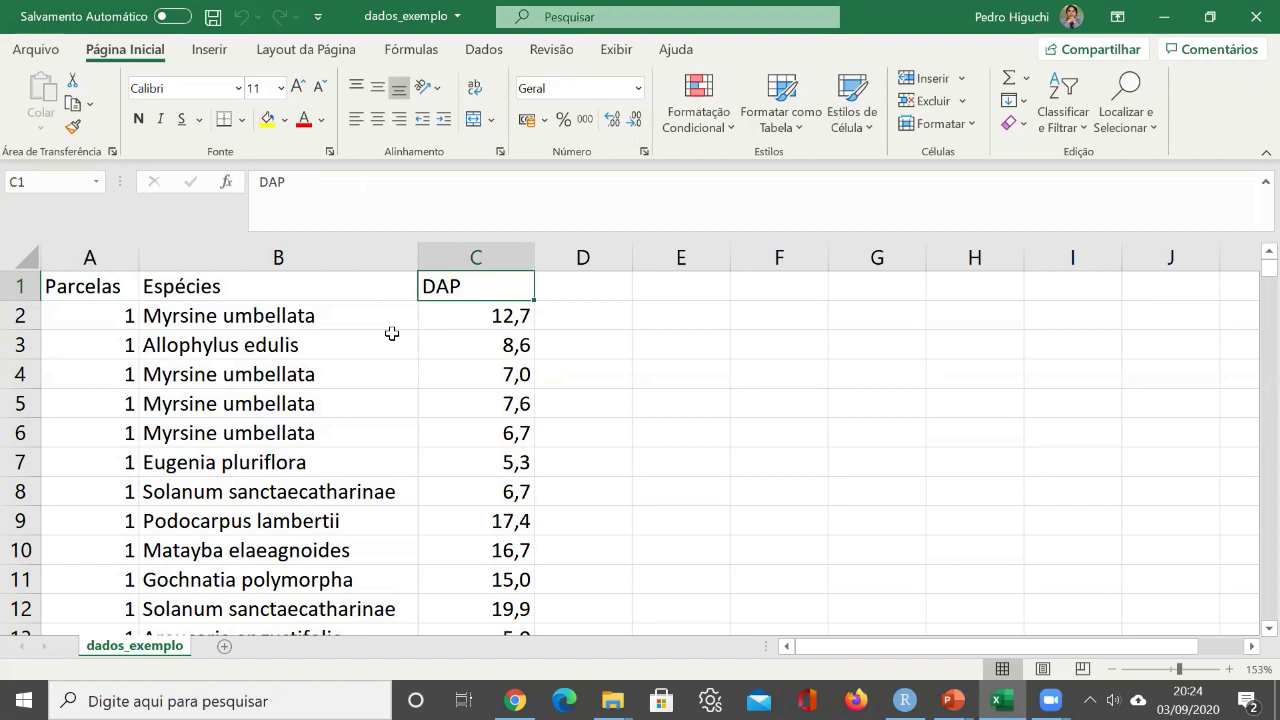
pyautogui.press('Down')
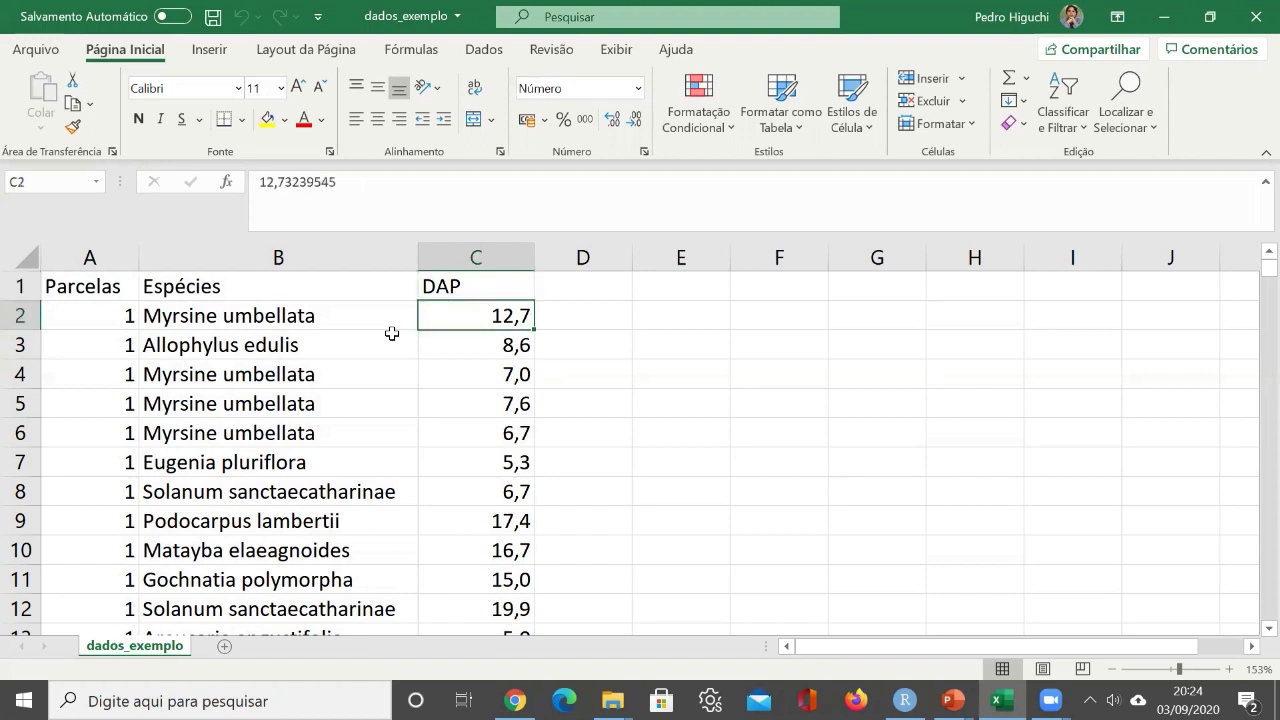
pyautogui.press('Home')
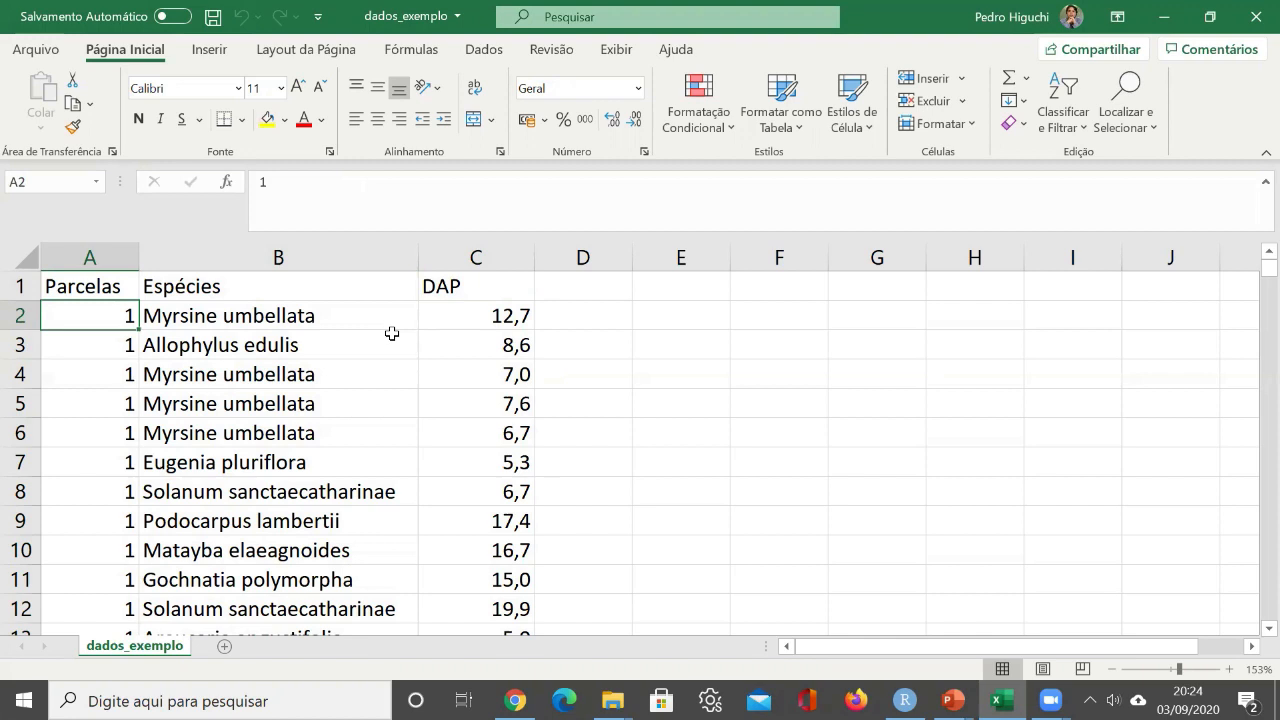
pyautogui.click(392, 333)
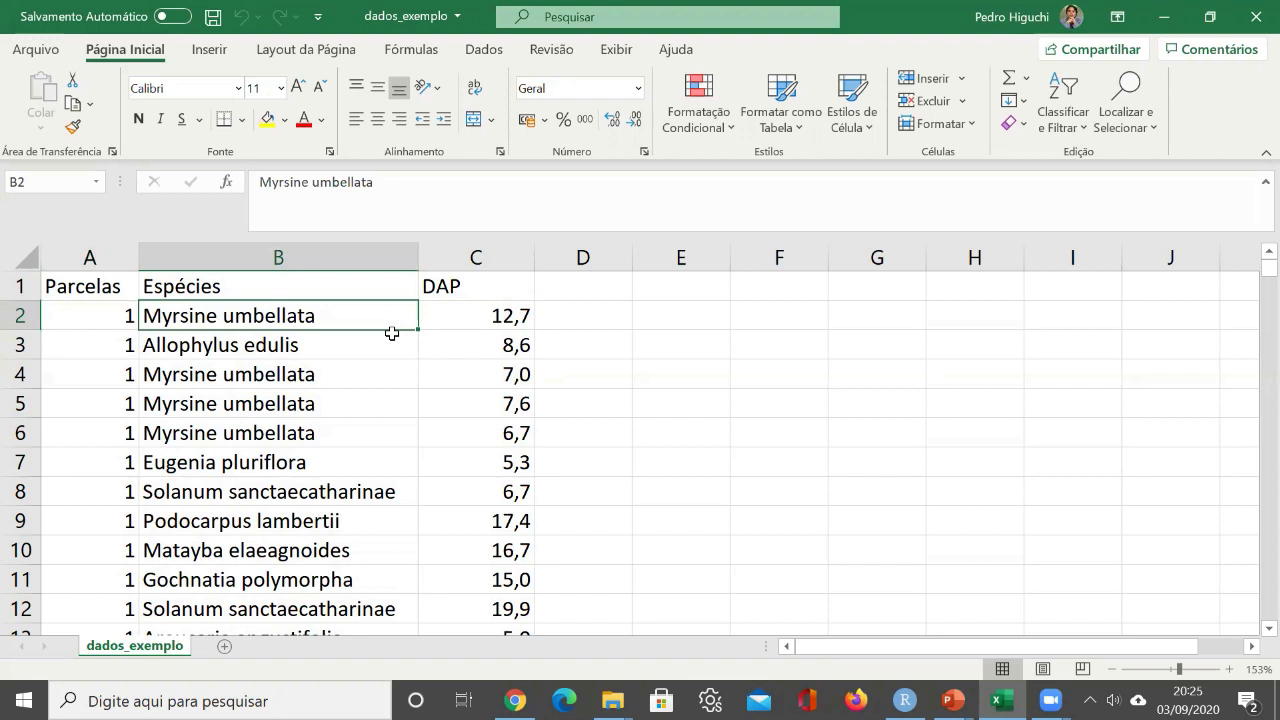
pyautogui.press('Right')
pyautogui.press('Left')
pyautogui.press('Left')
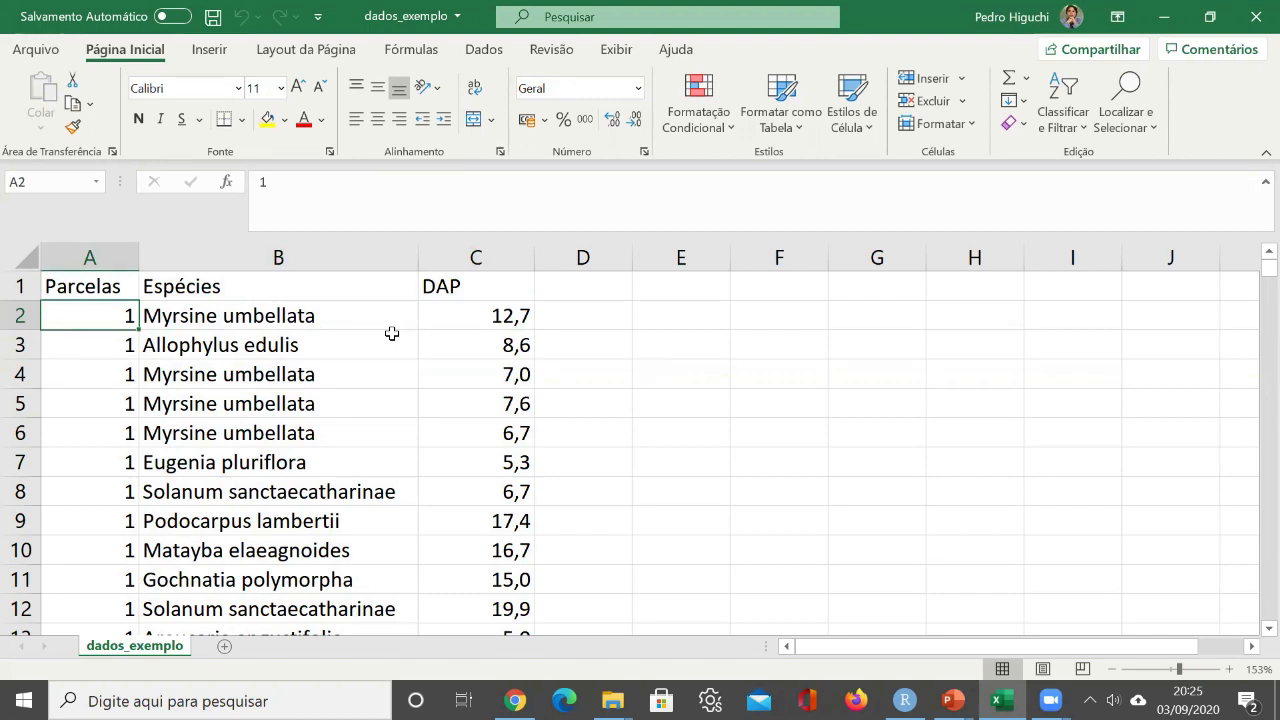
# Examine the last records of the dataset across the plot, species and DAP columns, and return to the header row.
pyautogui.hotkey('ctrl', 'Down')
pyautogui.press('Up')
pyautogui.press('Up')
pyautogui.press('Up')
pyautogui.press('Up')
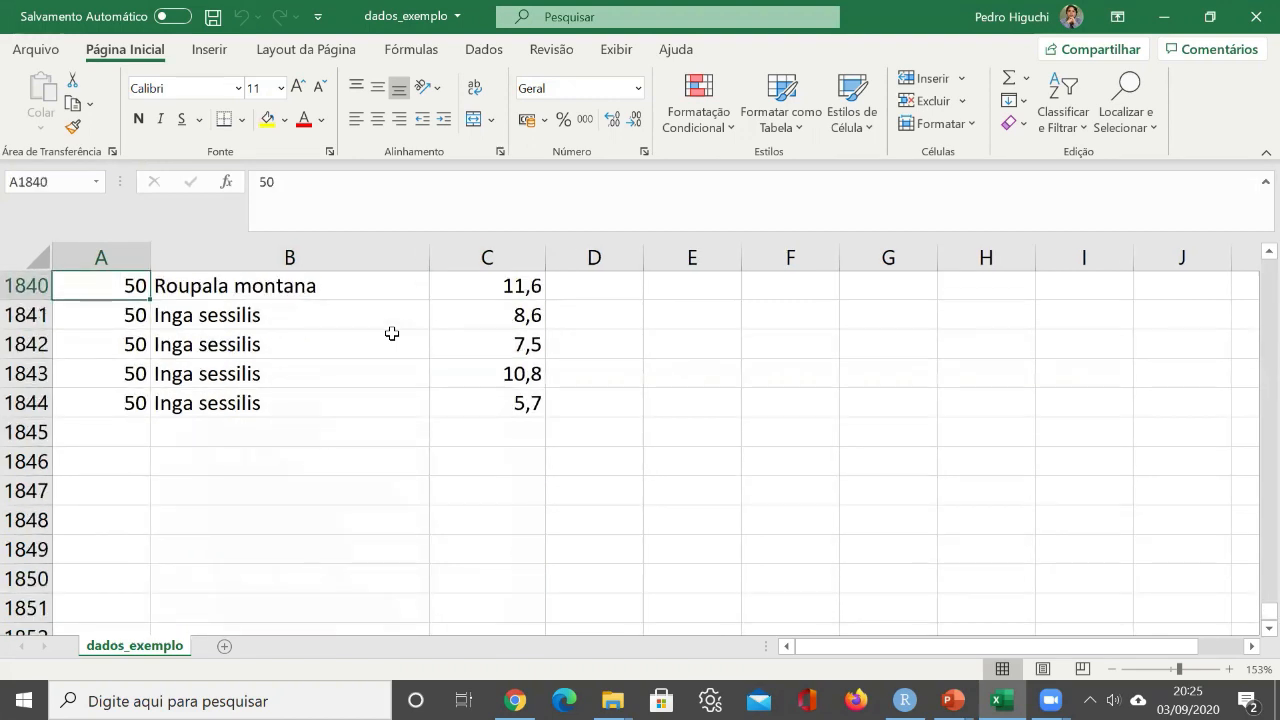
pyautogui.press('Down')
pyautogui.press('Down')
pyautogui.press('Down')
pyautogui.press('Down')
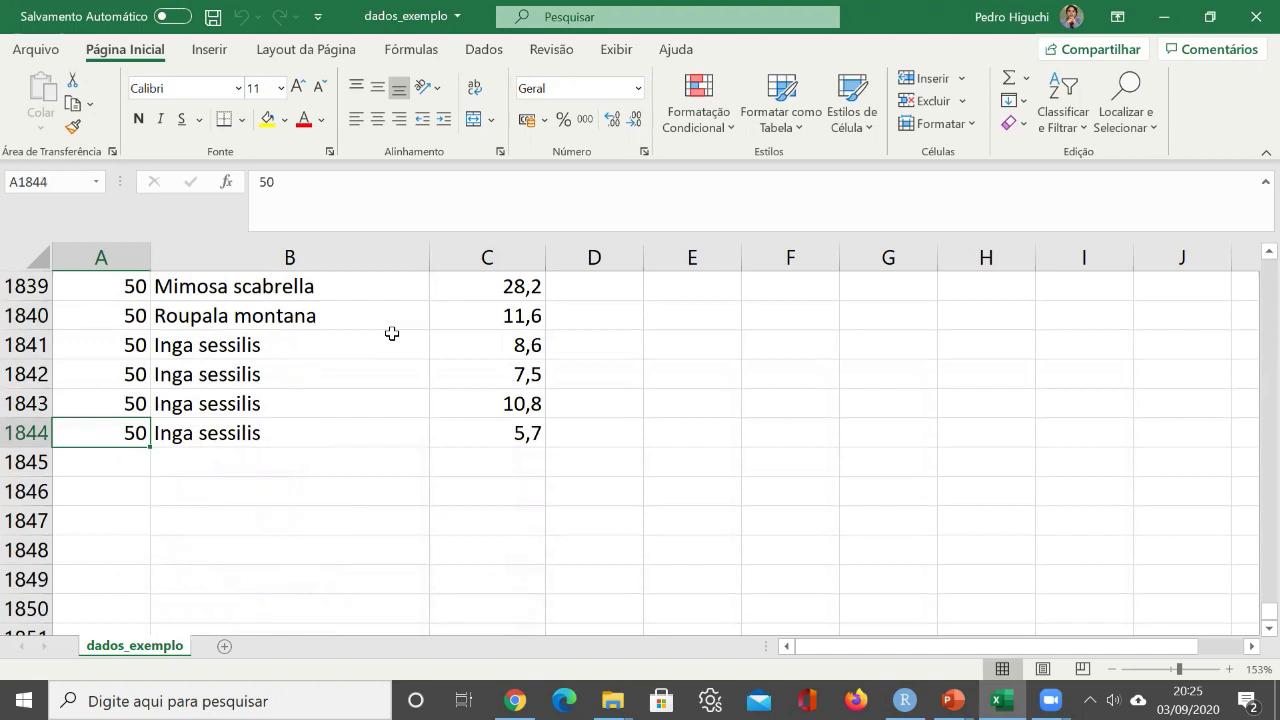
pyautogui.press('Right')
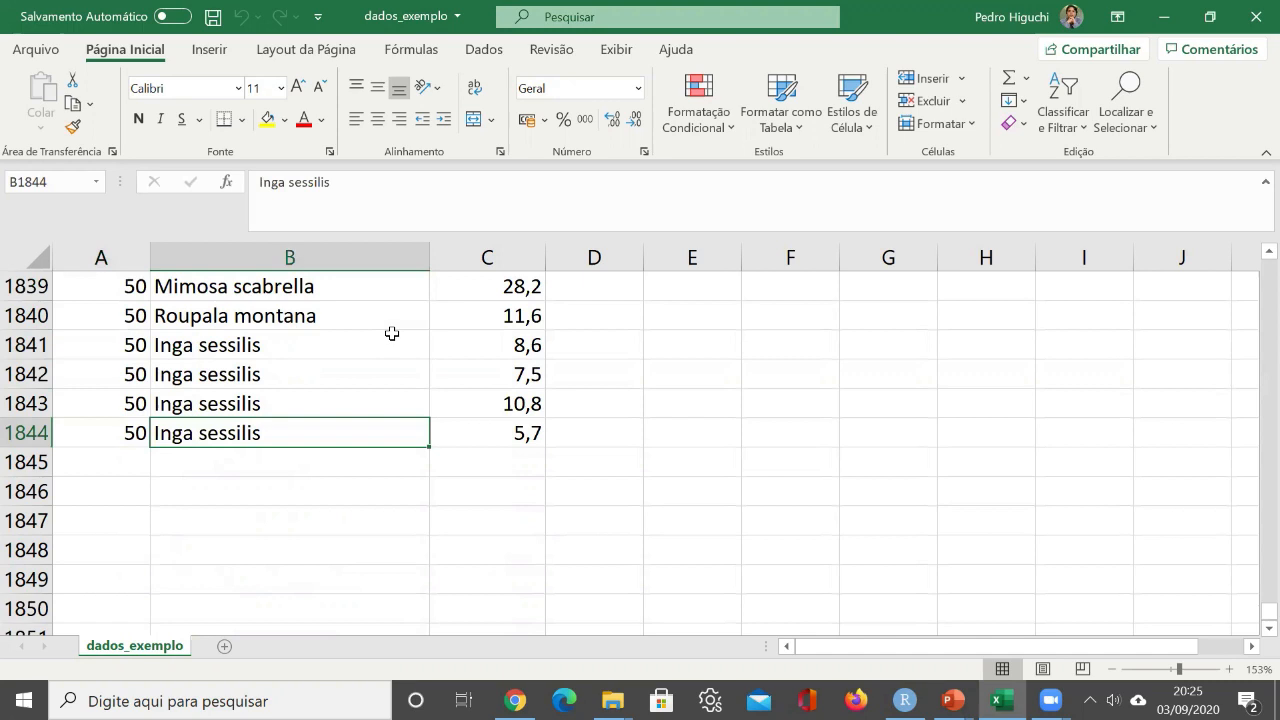
pyautogui.press('Right')
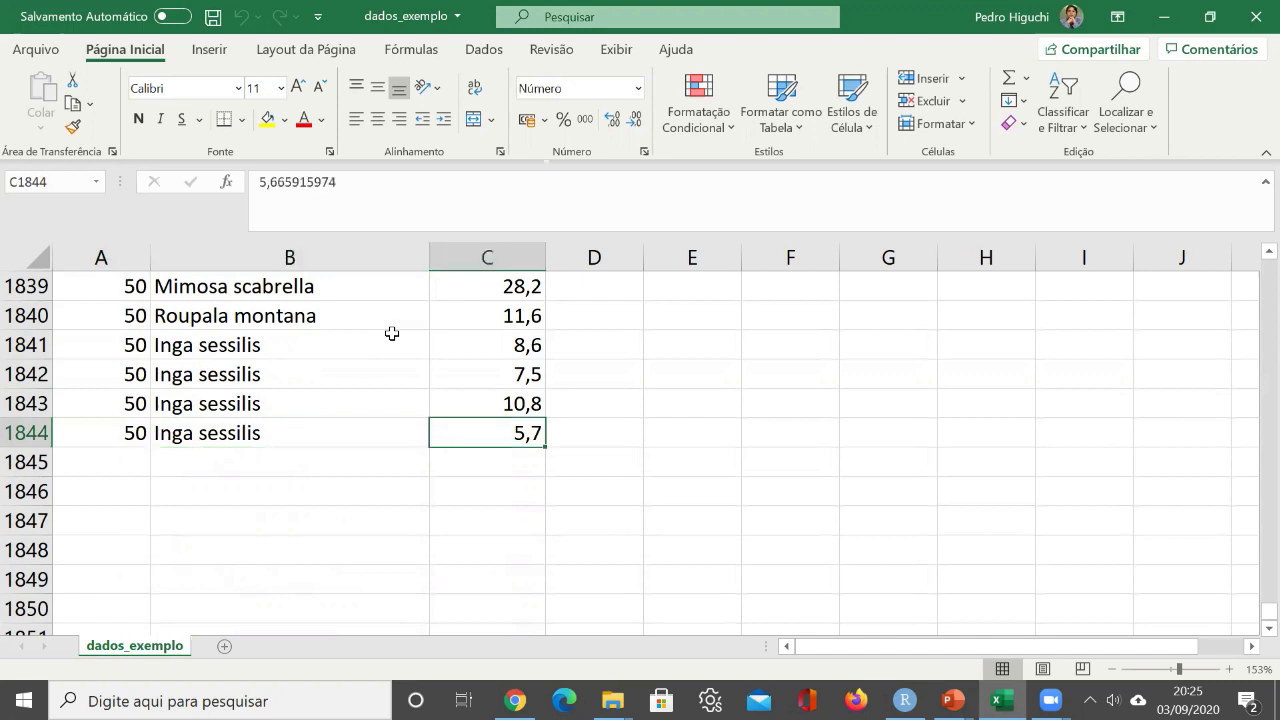
pyautogui.hotkey('ctrl', 'Up')
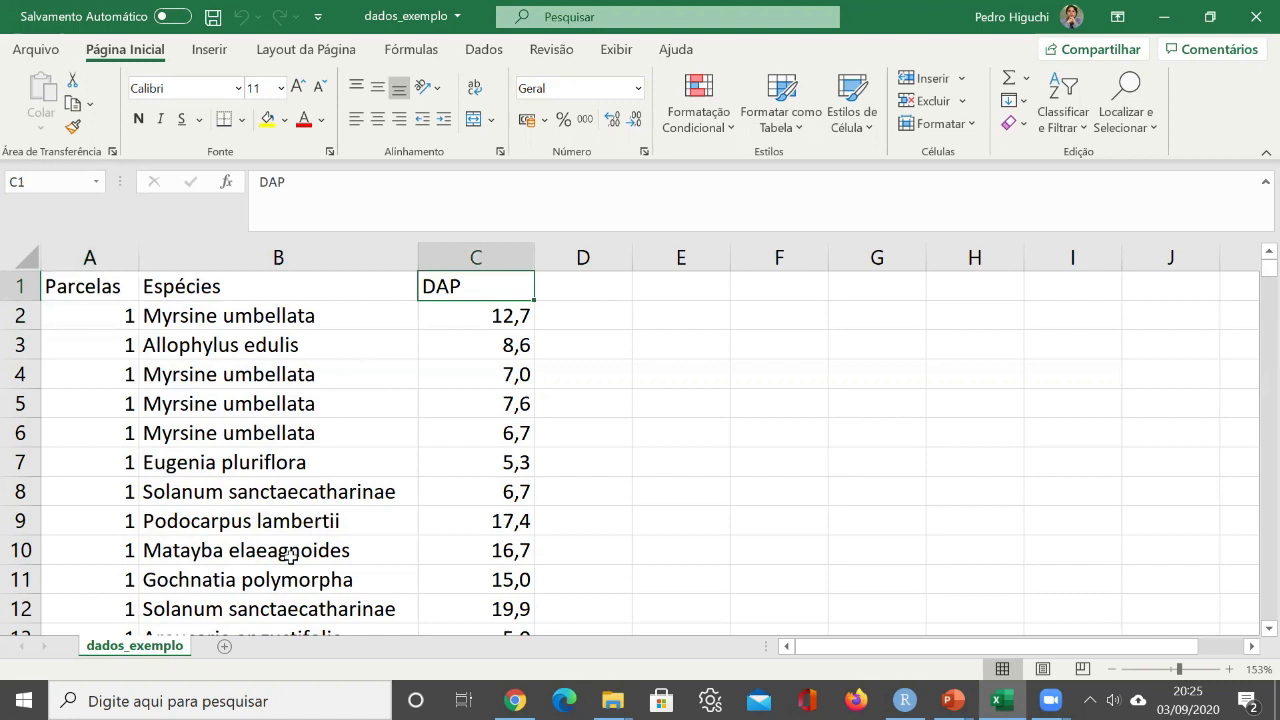
# Add a new worksheet and enter the headers Espécies, ni and pi in cells A1 to C1.
pyautogui.click(224, 646)
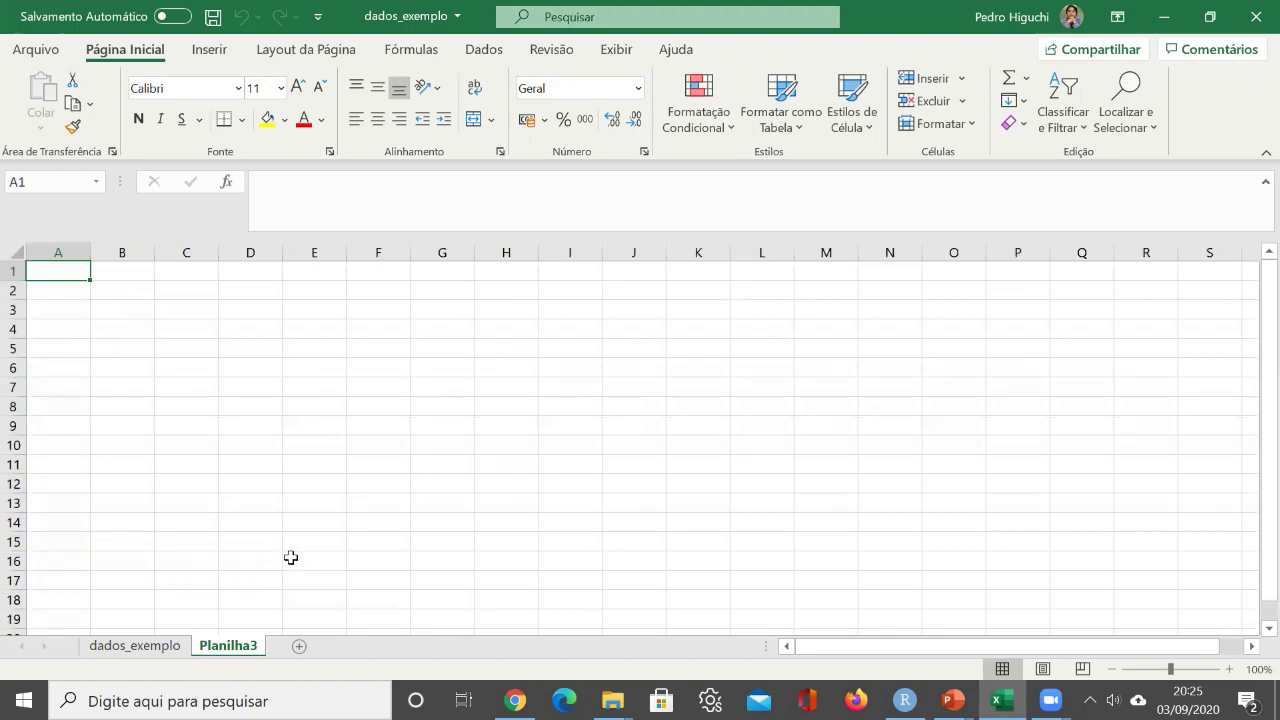
pyautogui.keyDown('ctrl'); pyautogui.scroll(3, 166, 394); pyautogui.keyUp('ctrl')
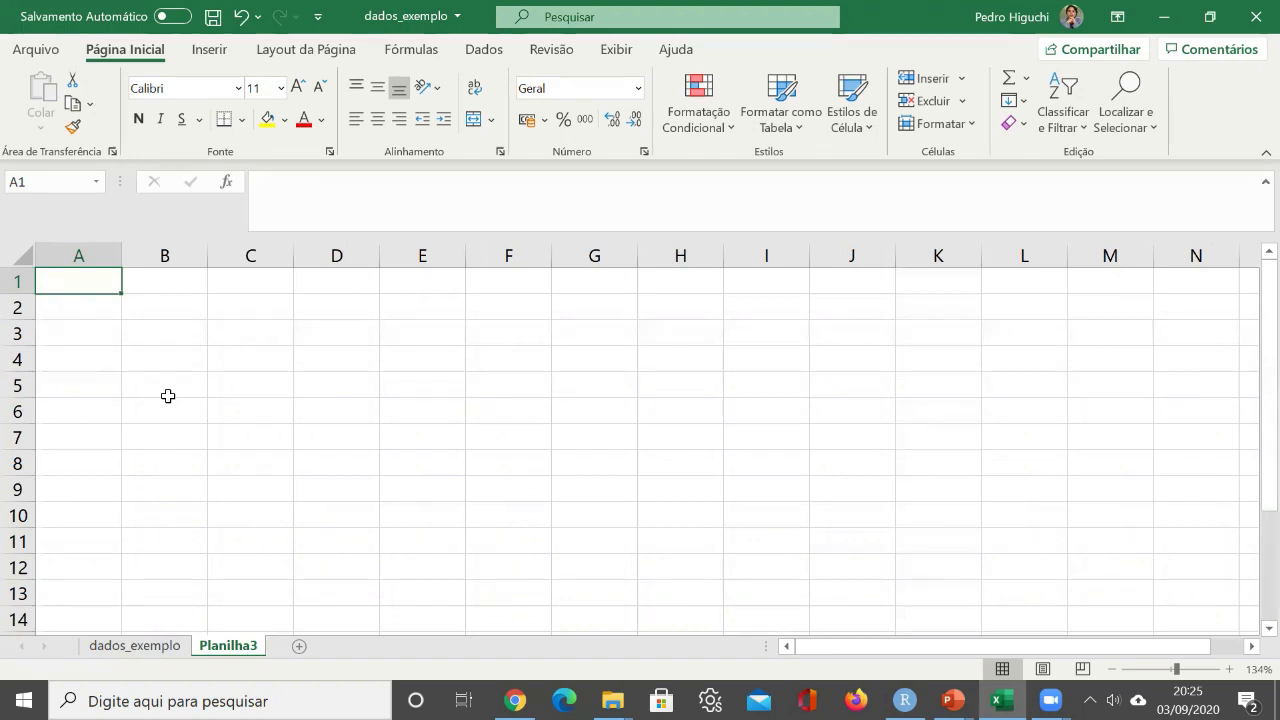
pyautogui.write('Espécies')
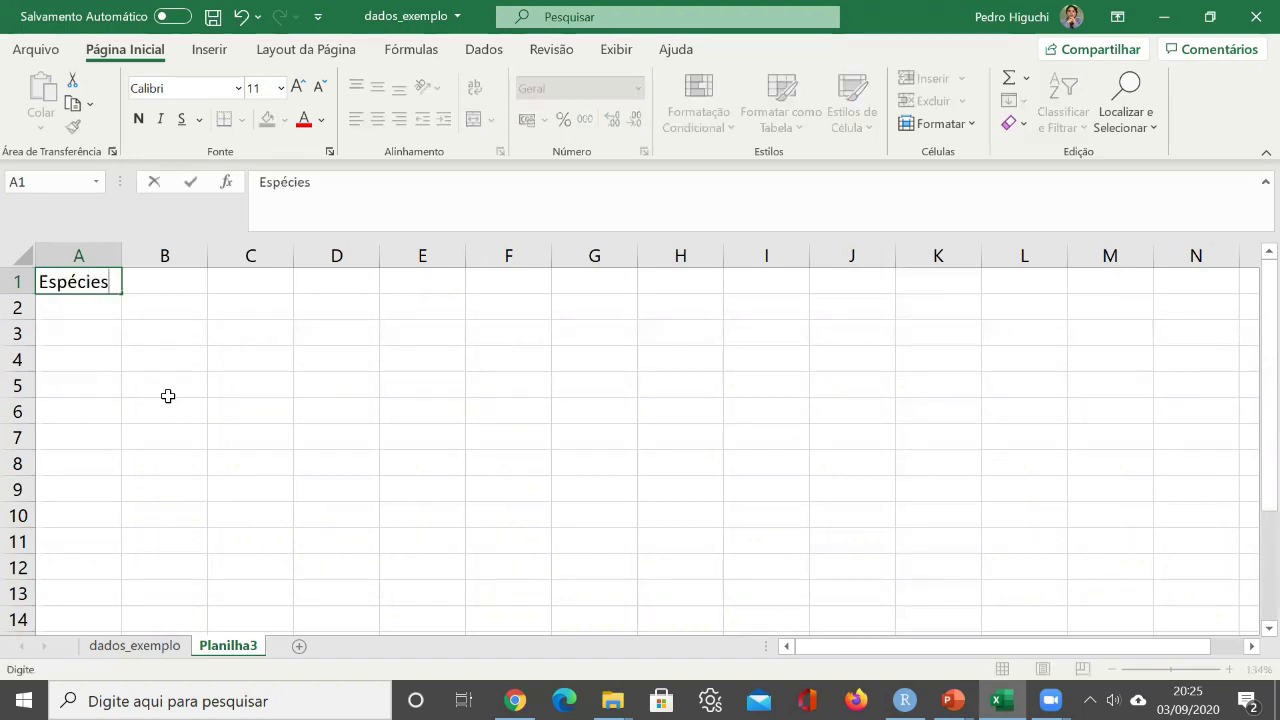
pyautogui.press('Tab')
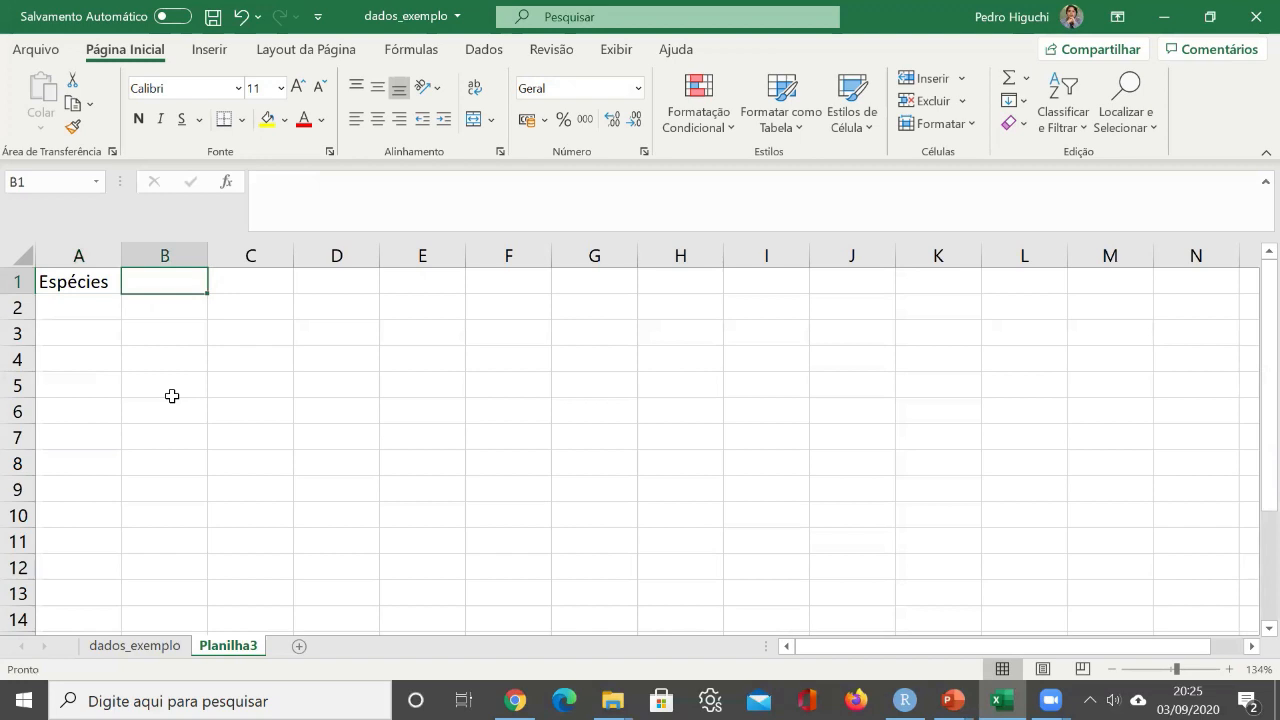
pyautogui.write('ni')
pyautogui.press('Tab')
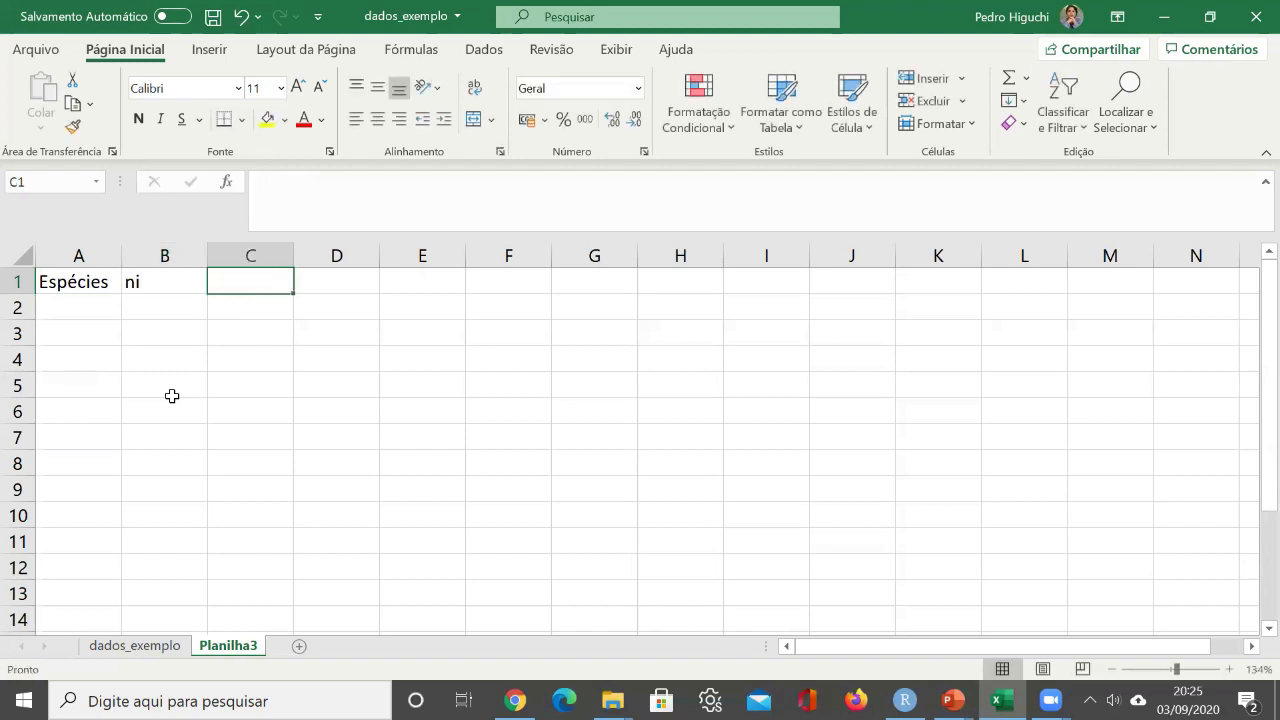
pyautogui.write('pi')
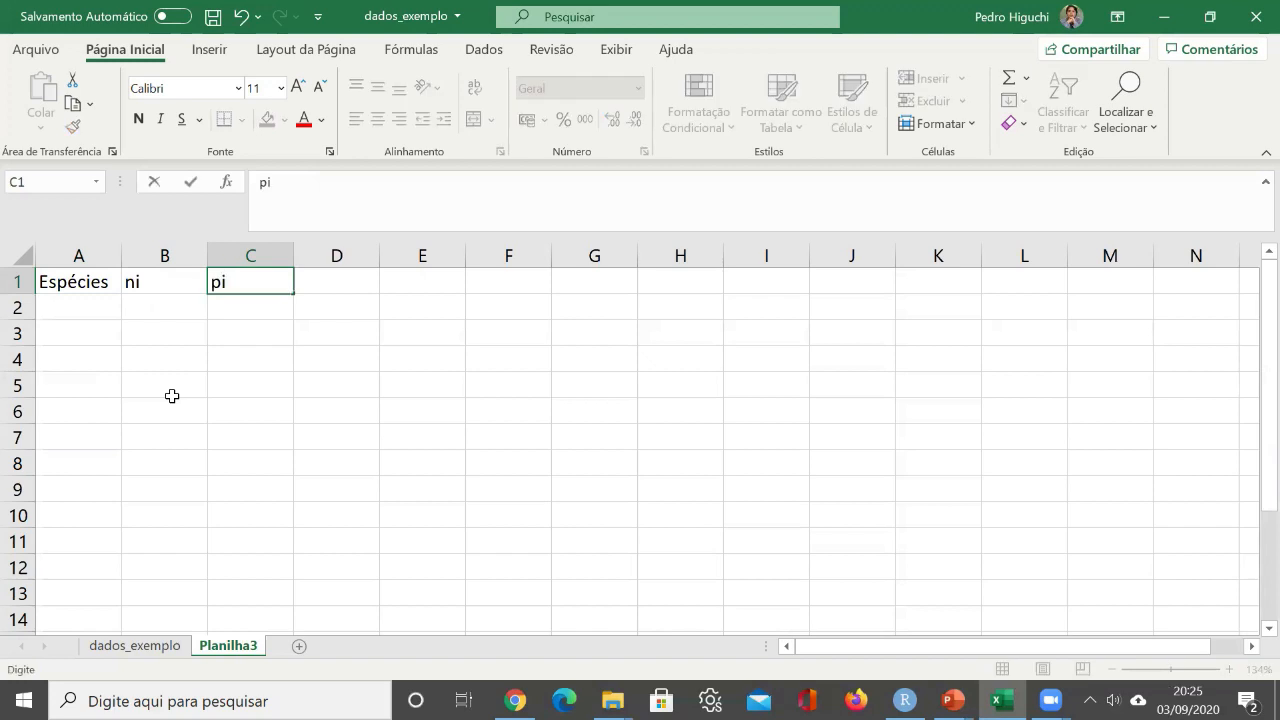
pyautogui.press('Tab')
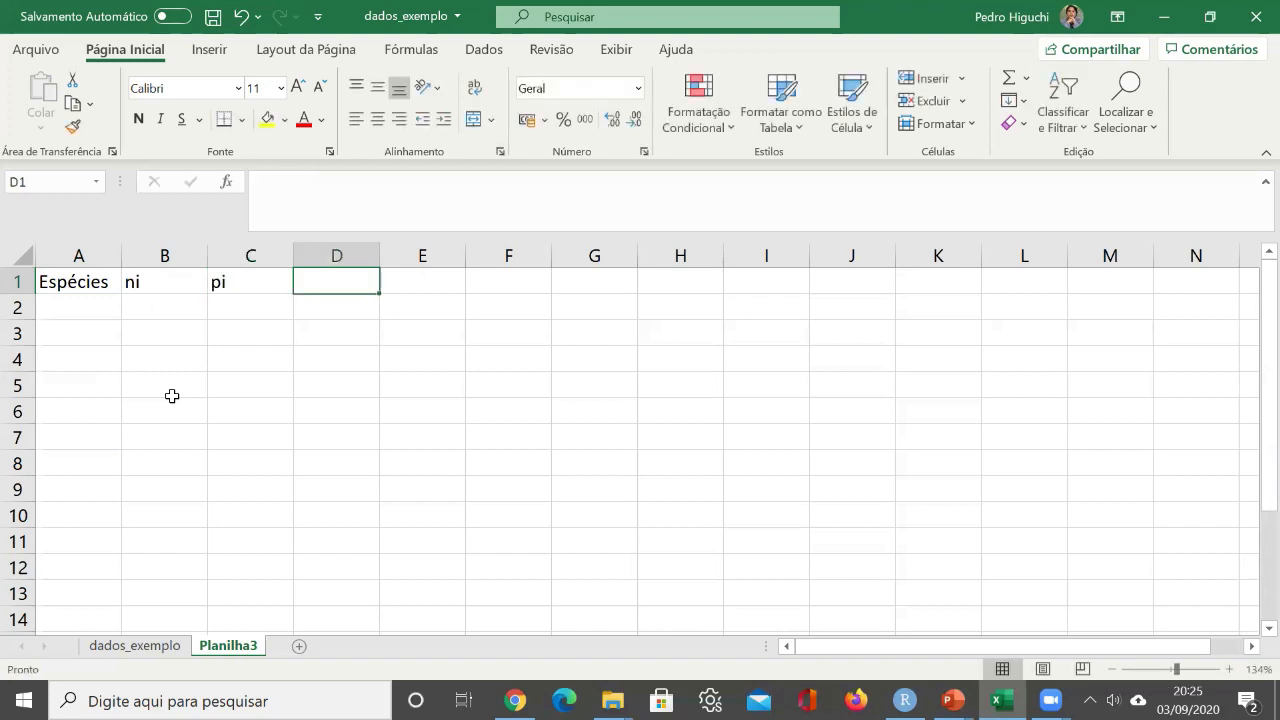
# Enter the headers lnpi in D1 and pixlnpi in E1 beside the existing headers.
pyautogui.press('Left')
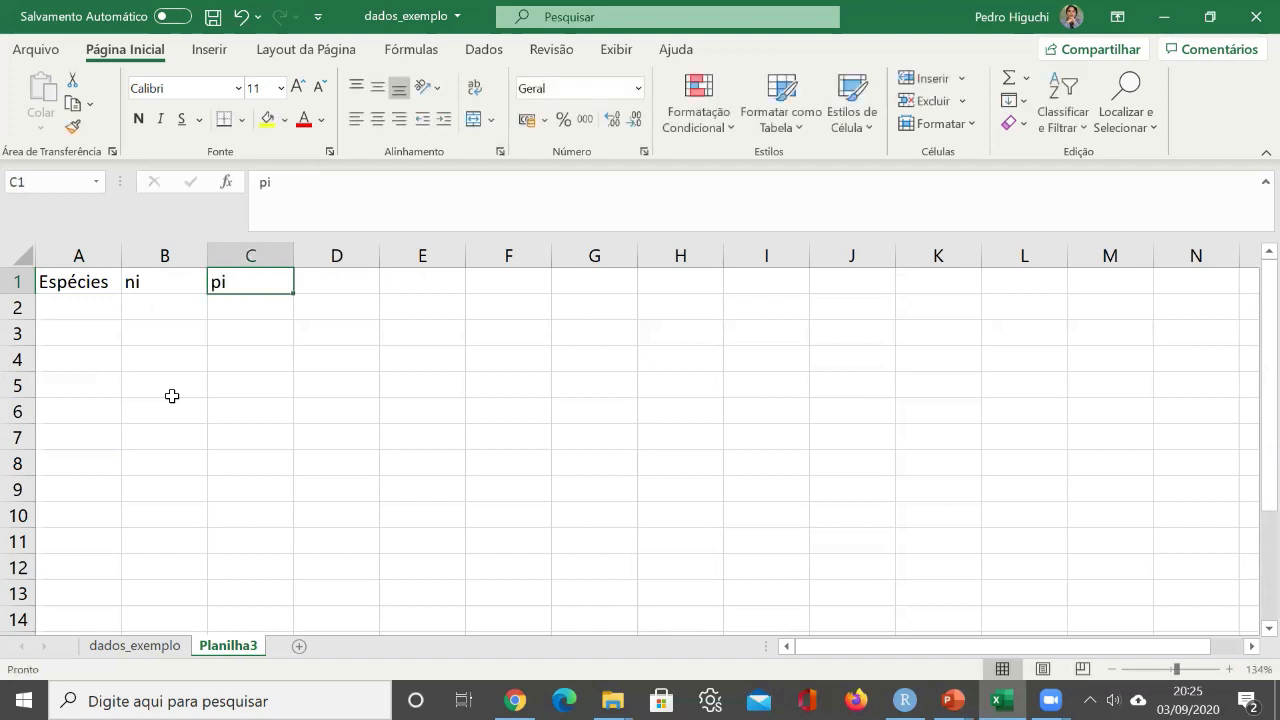
pyautogui.press('Right')
pyautogui.write('ln')
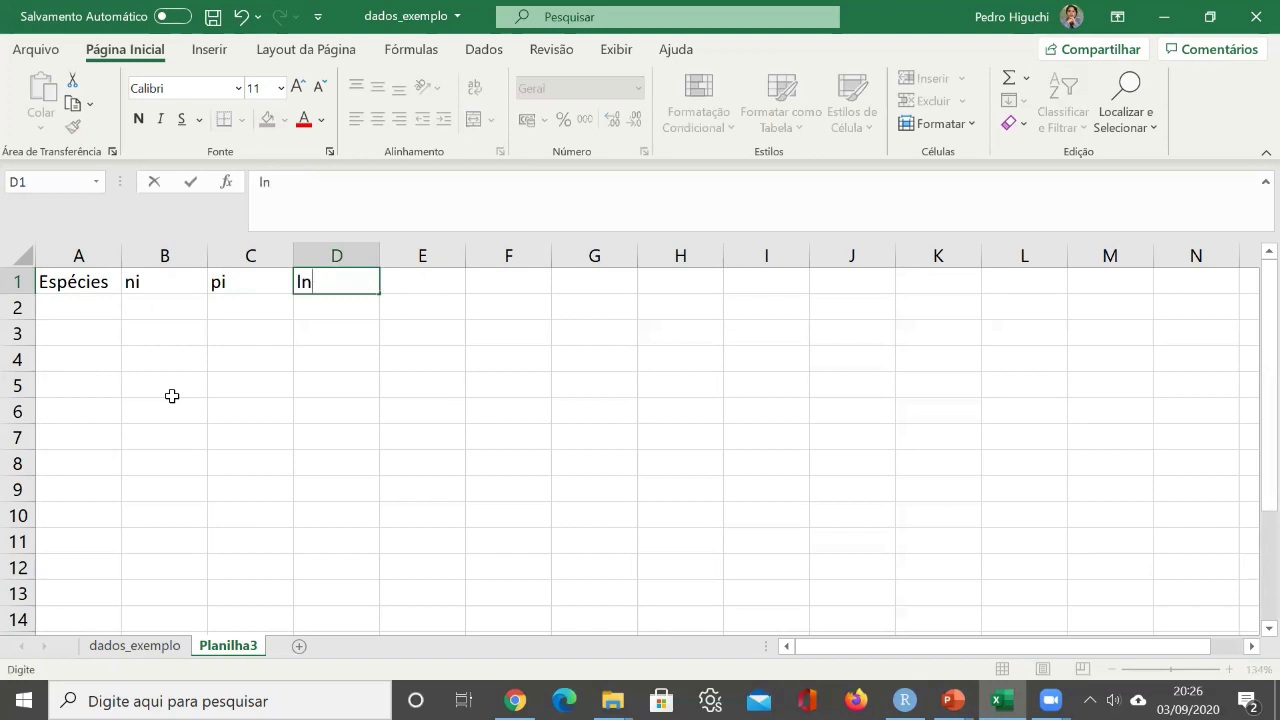
pyautogui.write('pi')
pyautogui.press('Right')
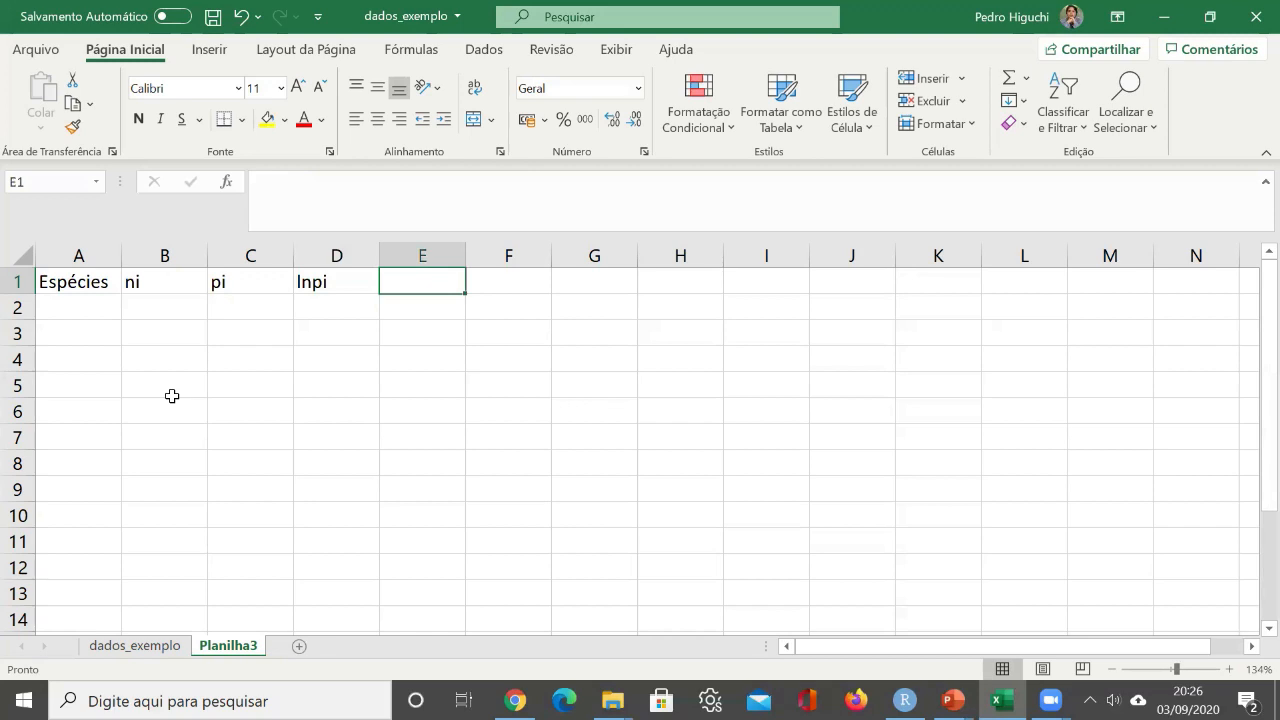
pyautogui.write('p')
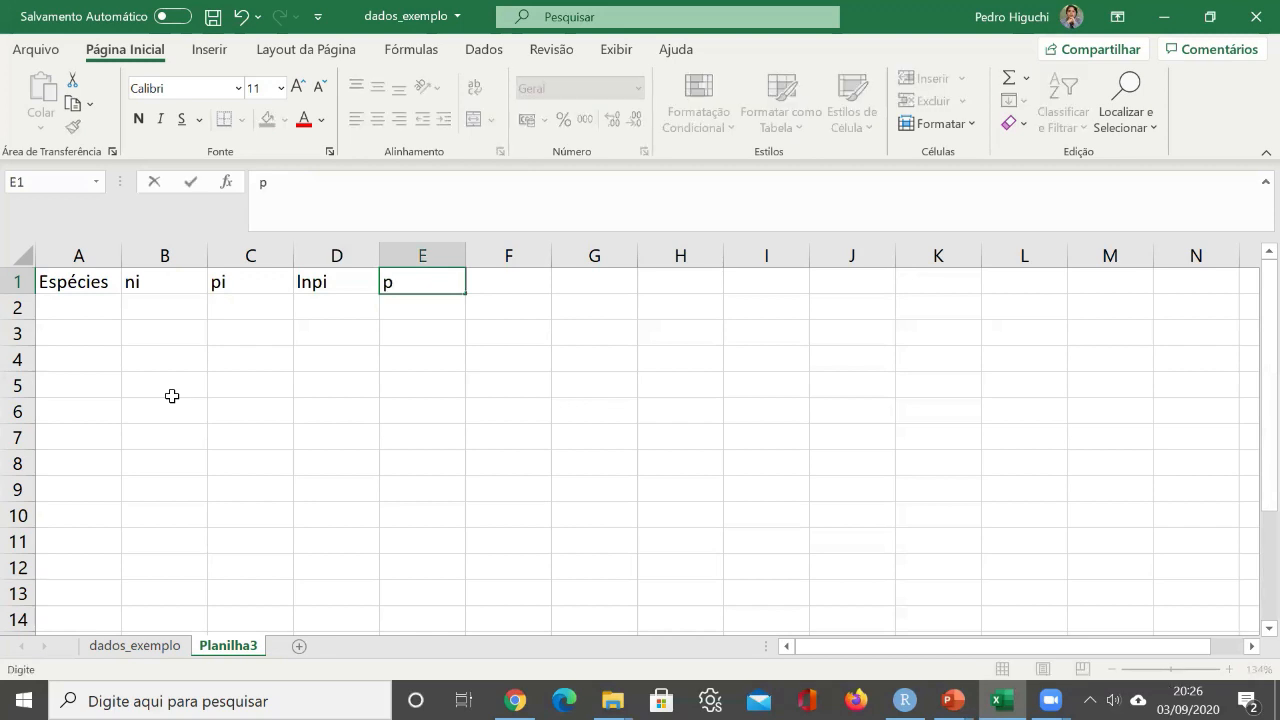
pyautogui.write('ixlnpi')
pyautogui.press('Return')
pyautogui.press('Left')
pyautogui.press('Left')
pyautogui.press('Left')
pyautogui.press('Left')
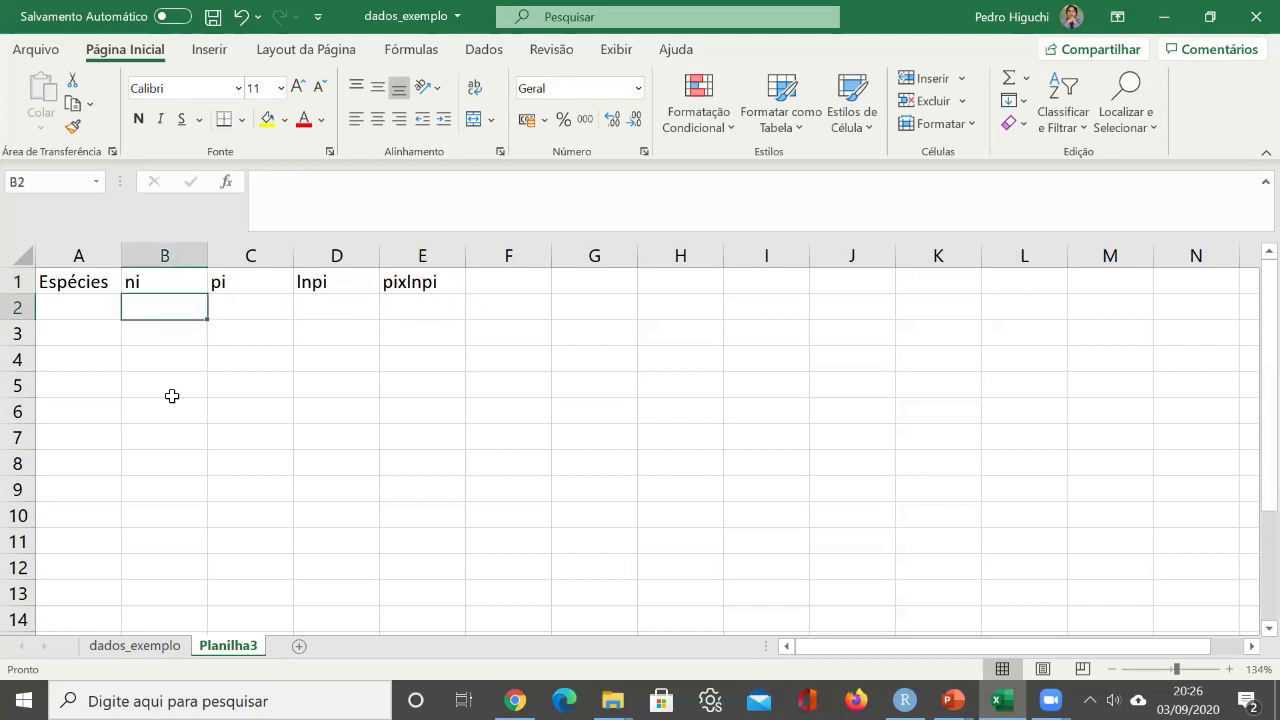
# Create a pivot table on a new worksheet from A1:C1844 of dados_exemplo, with Espécies as the row field.
pyautogui.click(134, 645)
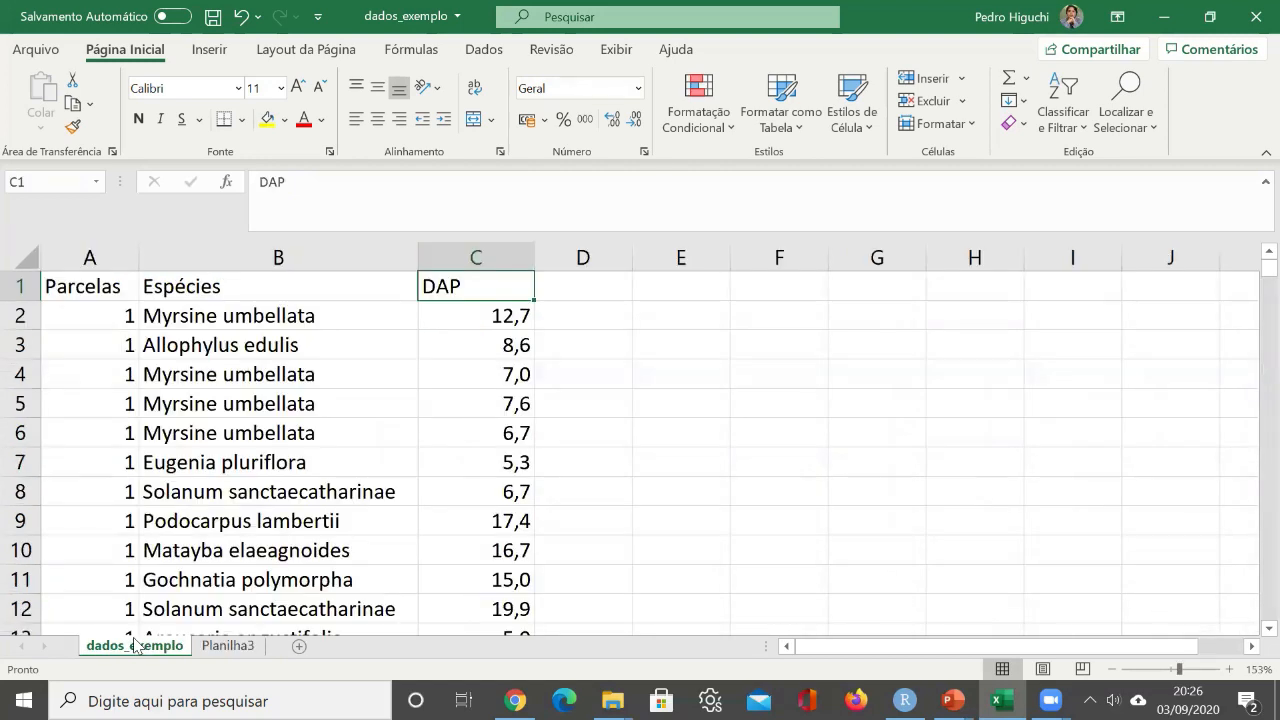
pyautogui.click(92, 283)
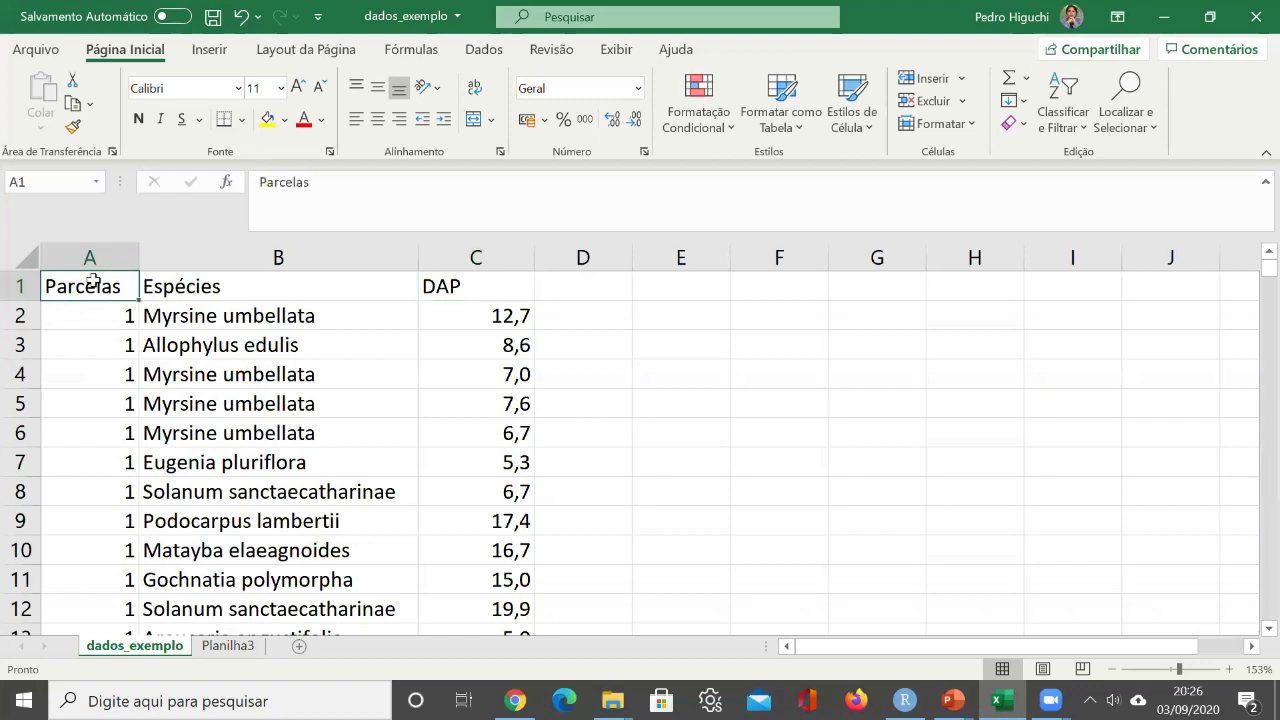
pyautogui.hotkey('ctrl', 'shift', 'End')
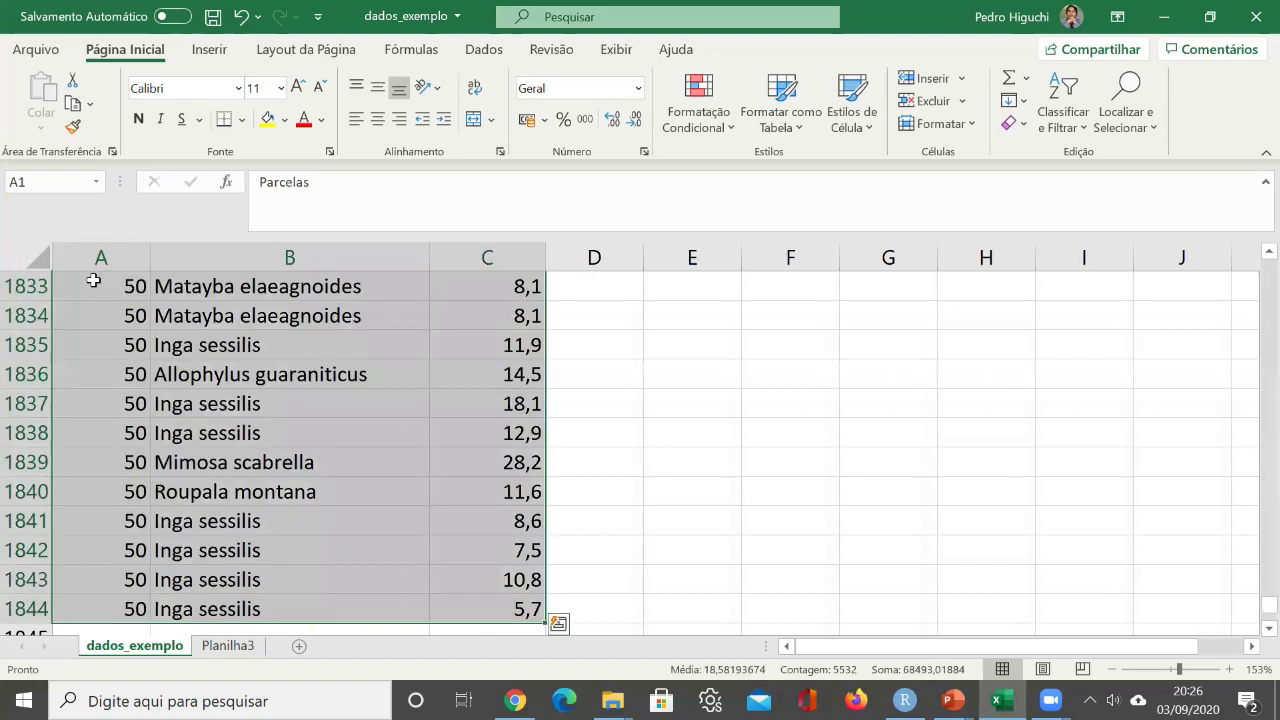
pyautogui.hotkey('ctrl', 'q')
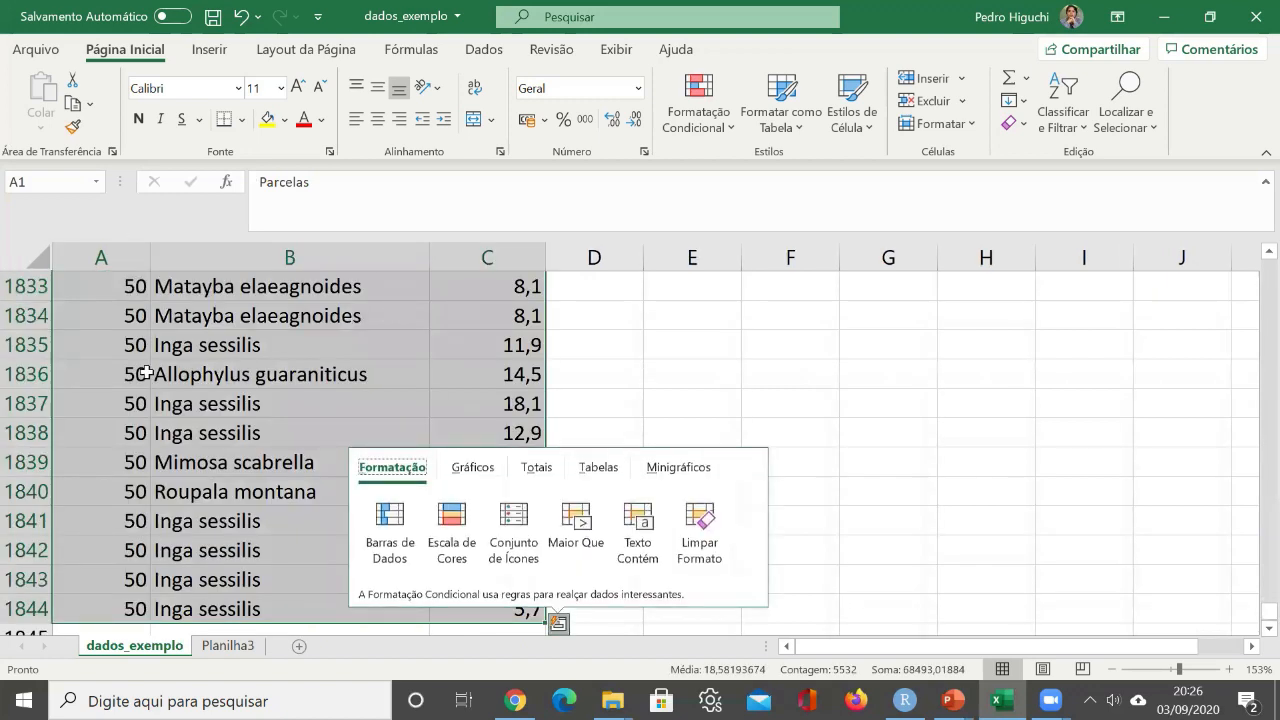
pyautogui.press('Escape')
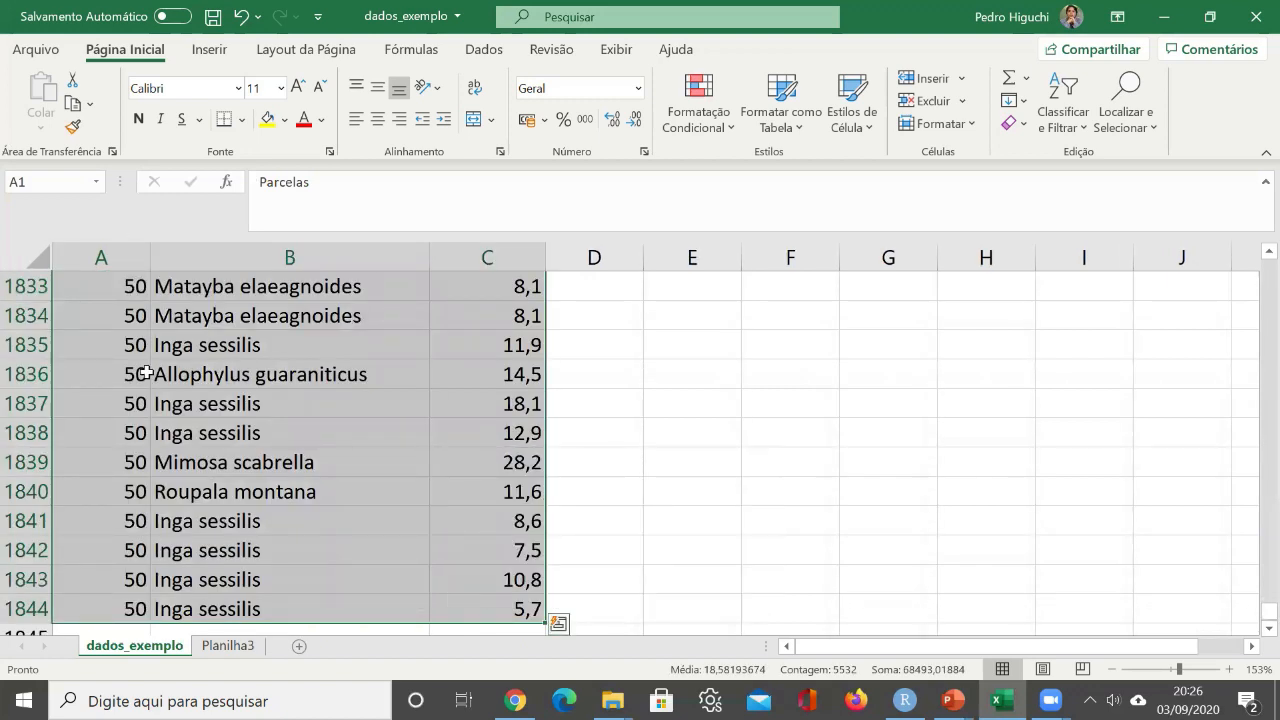
pyautogui.click(218, 58)
pyautogui.click(36, 100)
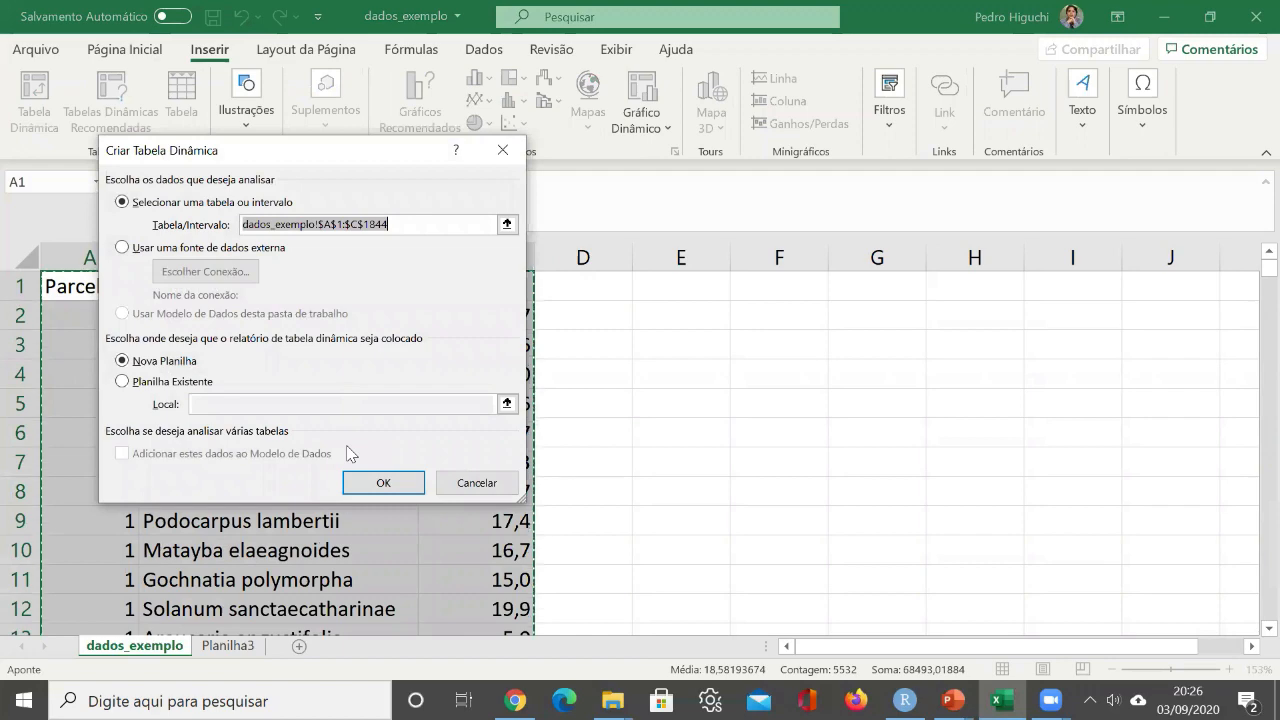
pyautogui.click(365, 485)
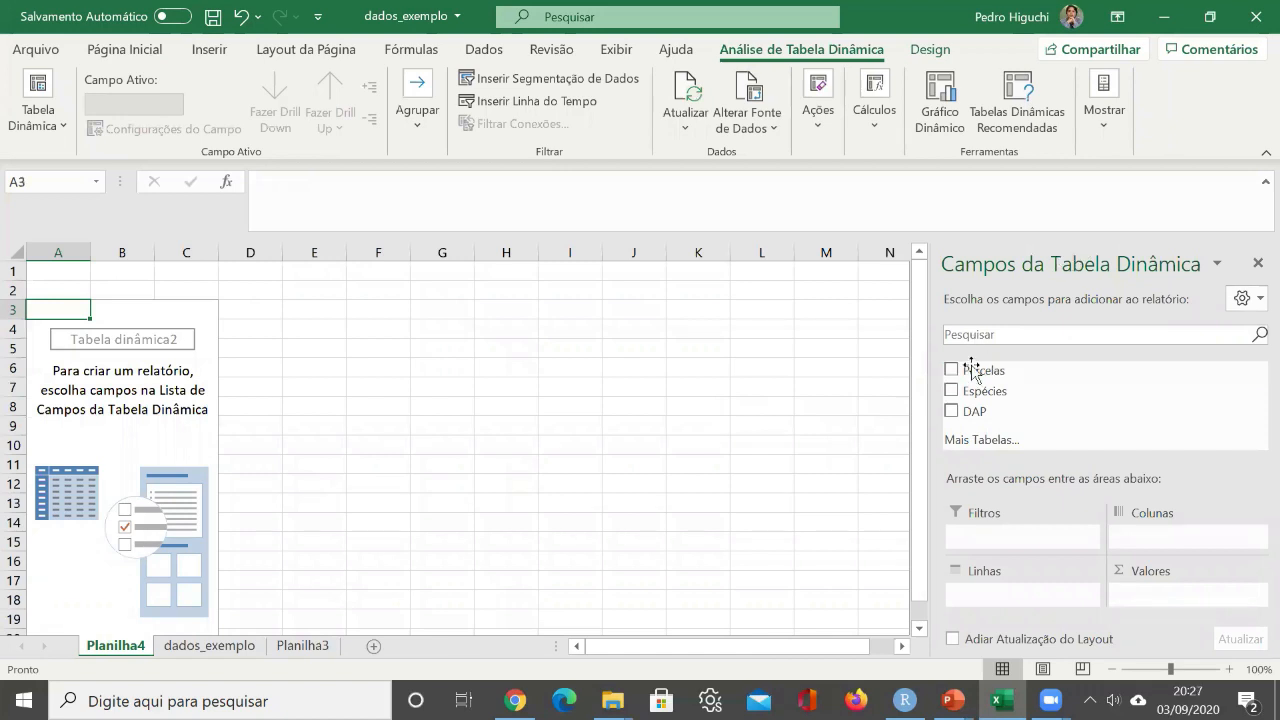
pyautogui.moveTo(980, 391); pyautogui.dragTo(1011, 594)
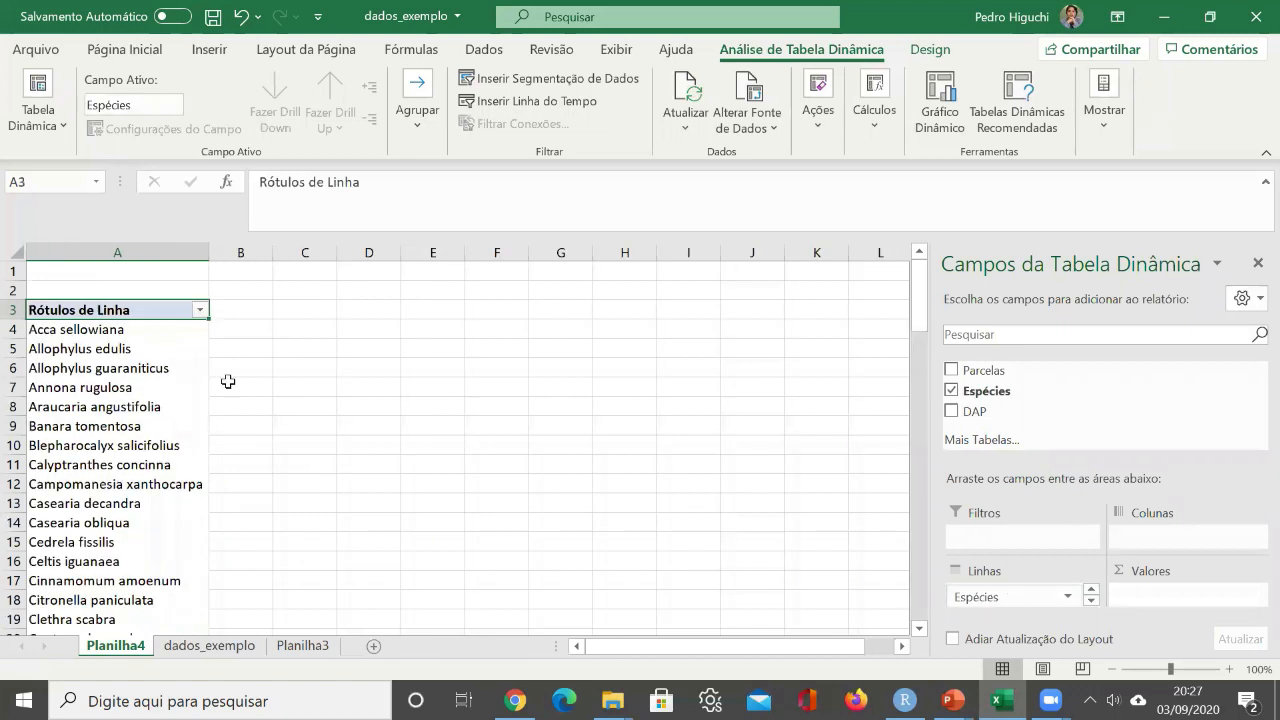
# Copy the species names from A4:A93 of the pivot table and paste them as values from A2 of Planilha3.
pyautogui.click(93, 332)
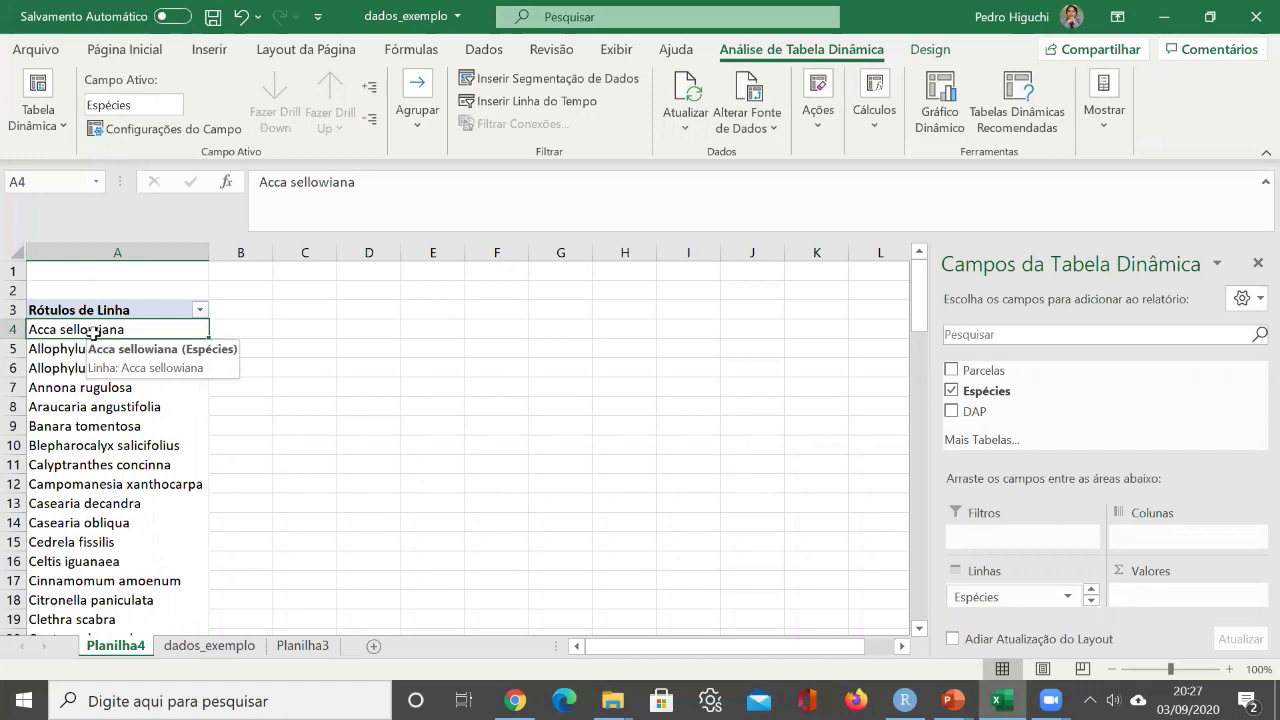
pyautogui.hotkey('ctrl', 'shift', 'Down')
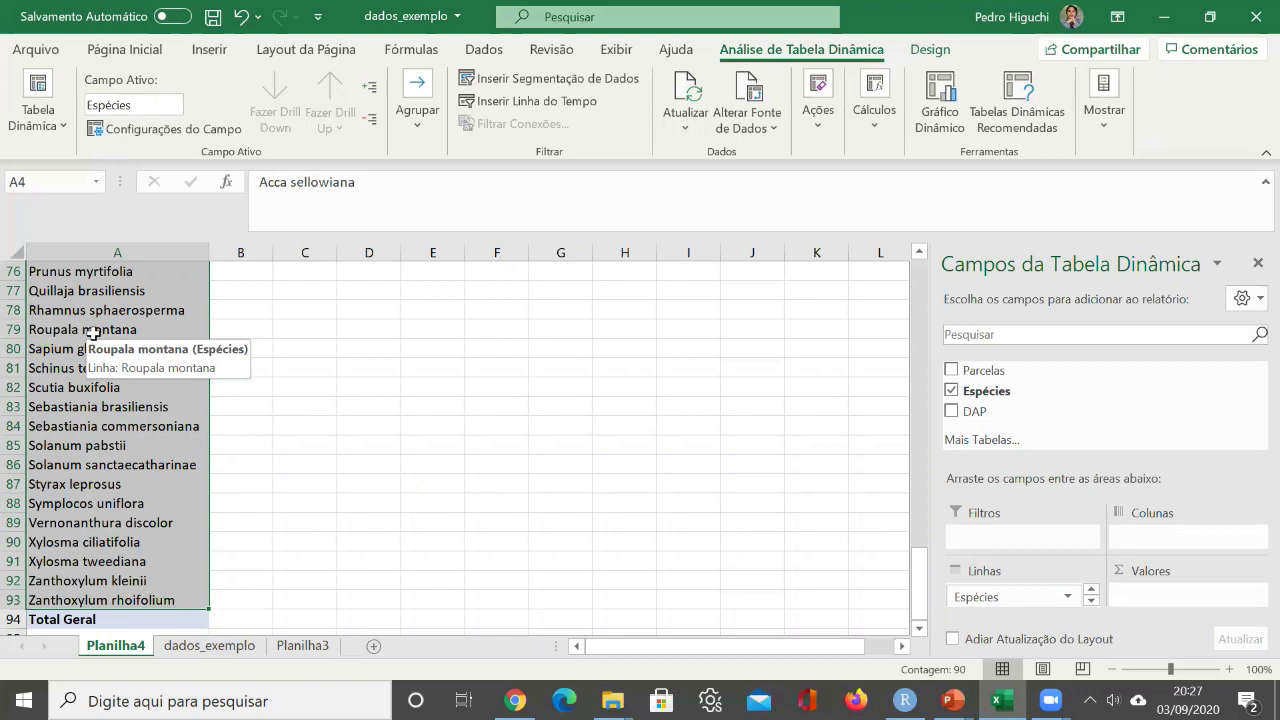
pyautogui.hotkey('ctrl', 'c')
pyautogui.click(302, 645)
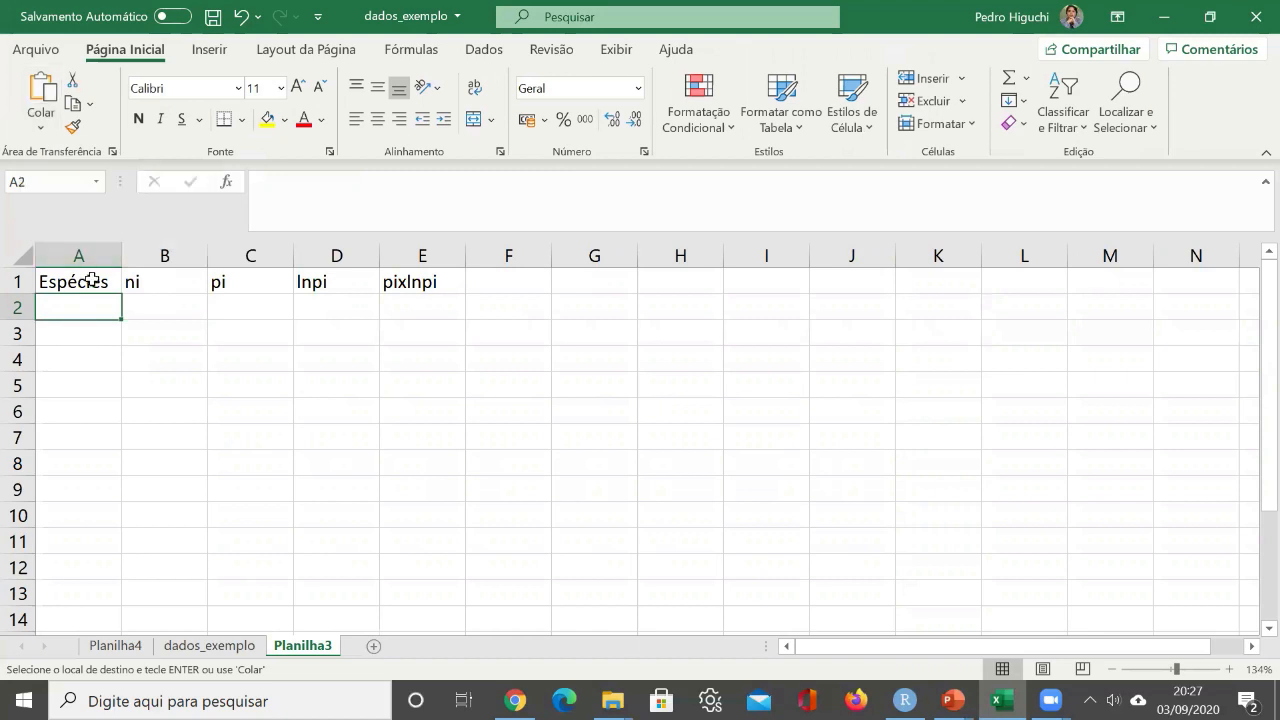
pyautogui.click(40, 126)
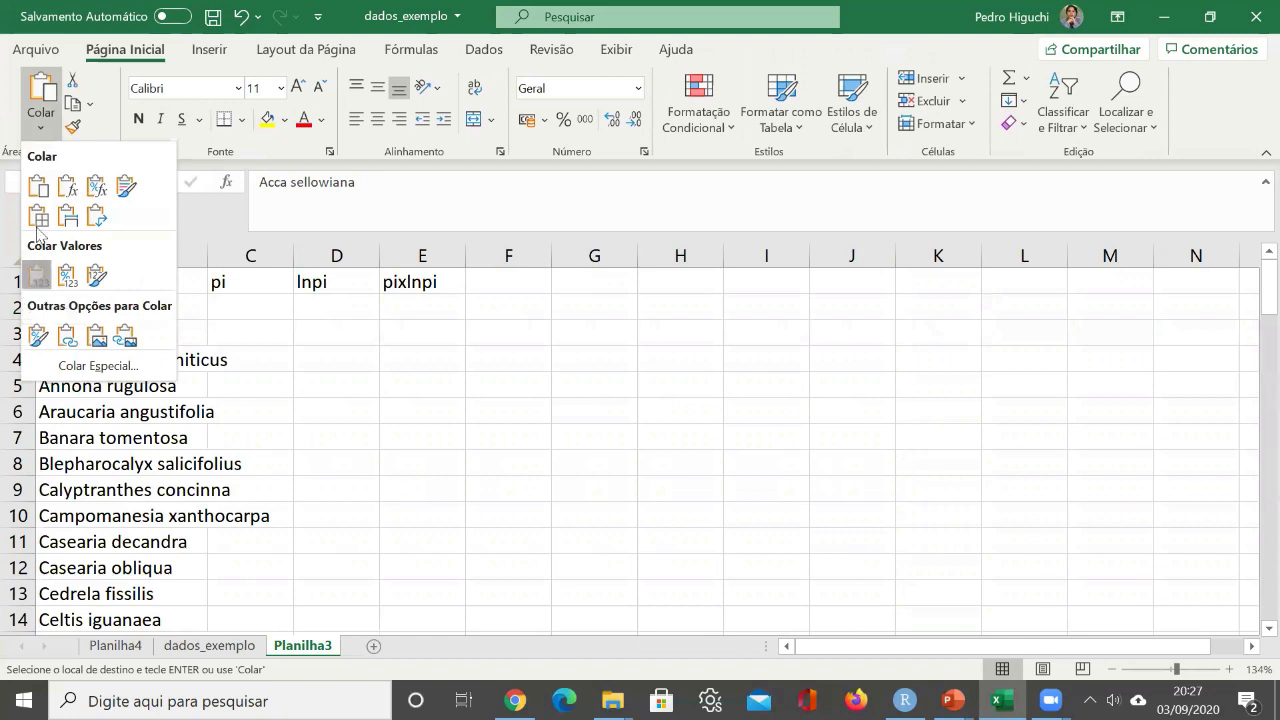
pyautogui.click(37, 276)
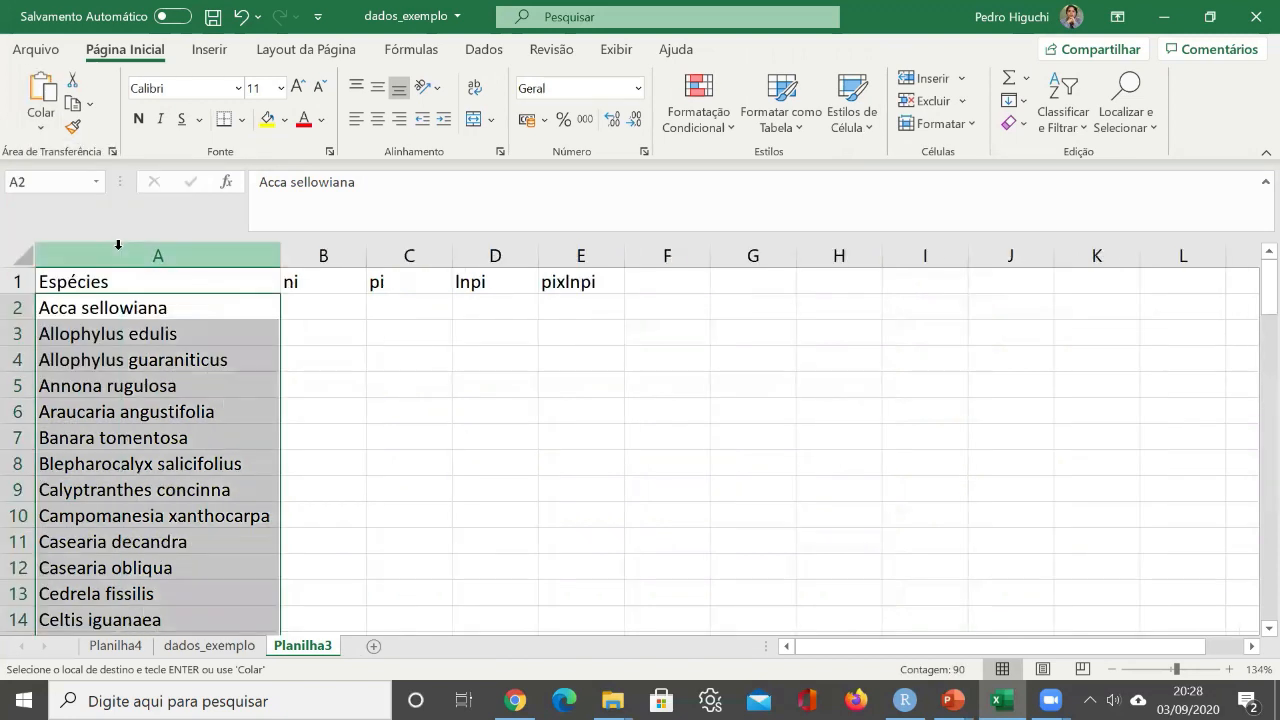
# Add DAP to the values of the pivot table on Planilha4 and summarize it by count (Contagem).
pyautogui.click(339, 306)
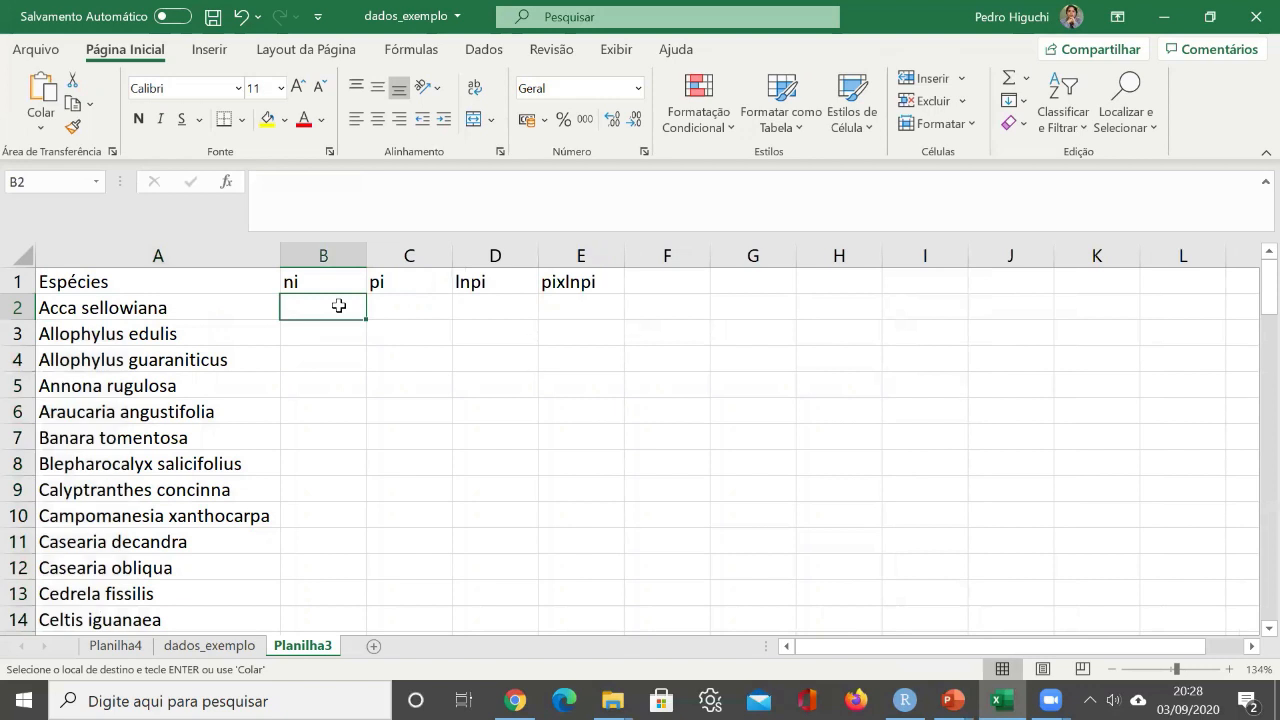
pyautogui.click(116, 650)
pyautogui.scroll(20, 457, 467)
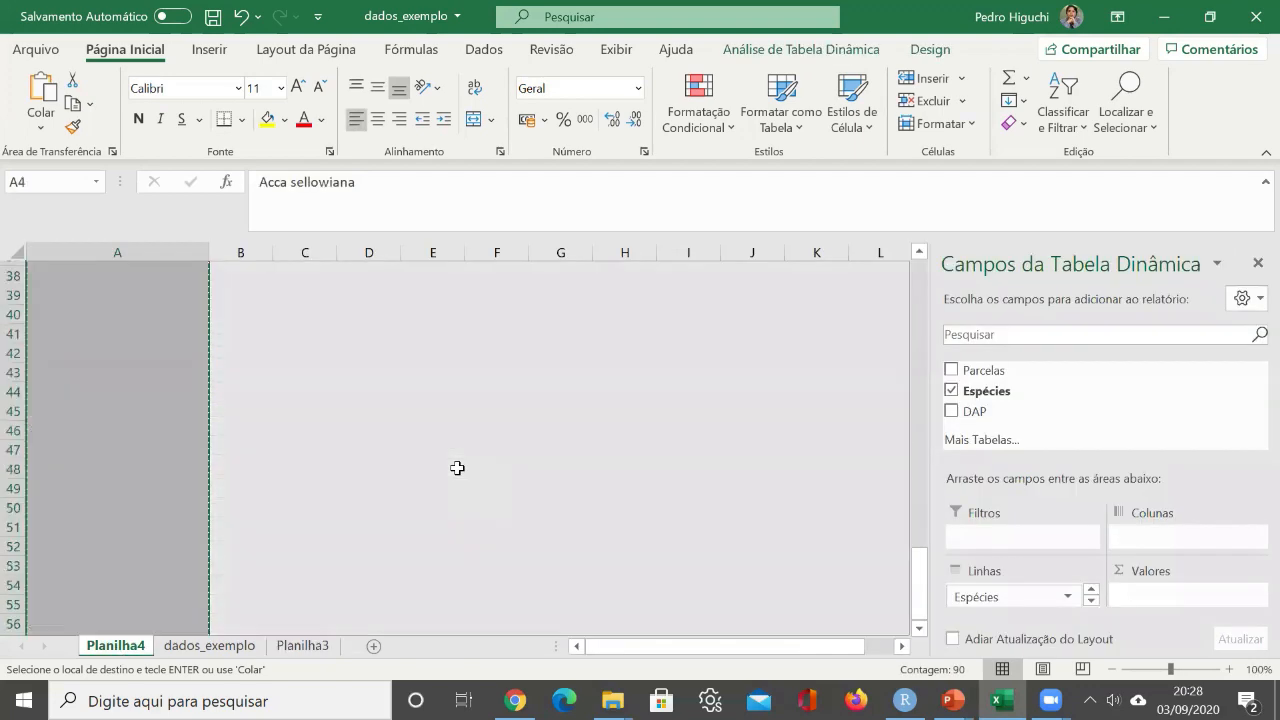
pyautogui.scroll(1, 457, 467)
pyautogui.scroll(-1, 457, 467)
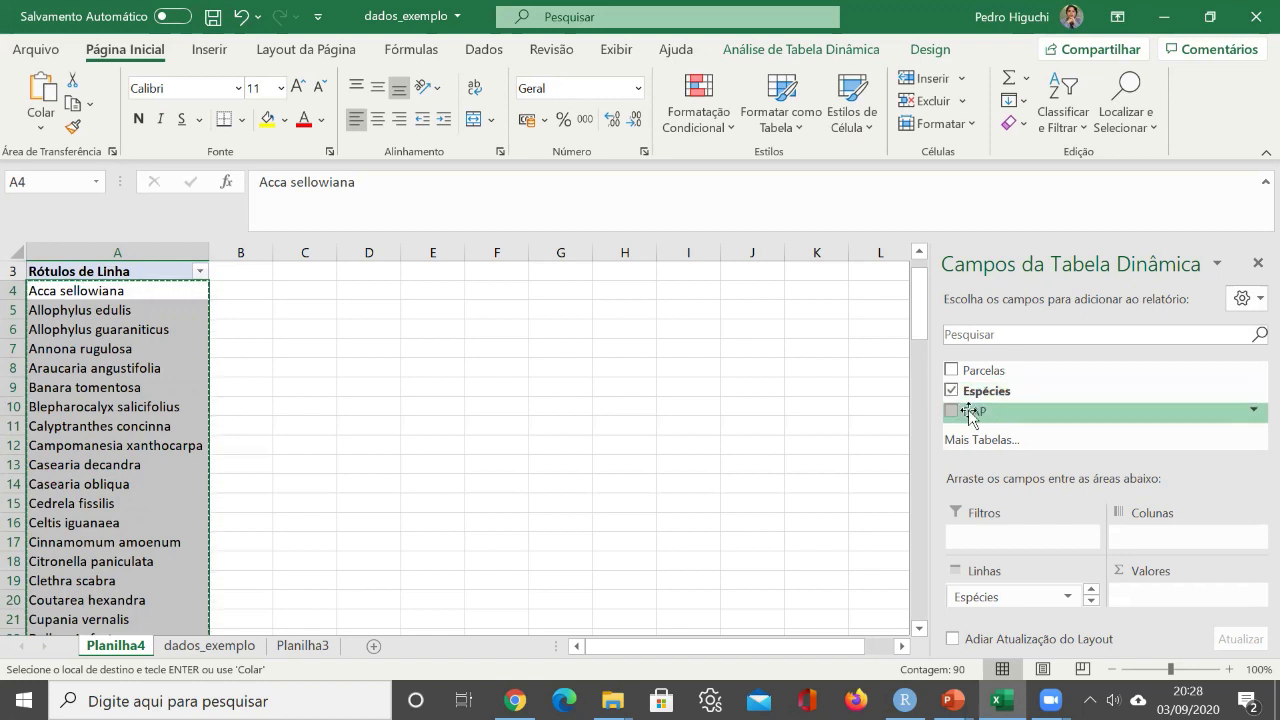
pyautogui.moveTo(968, 413); pyautogui.dragTo(1160, 600)
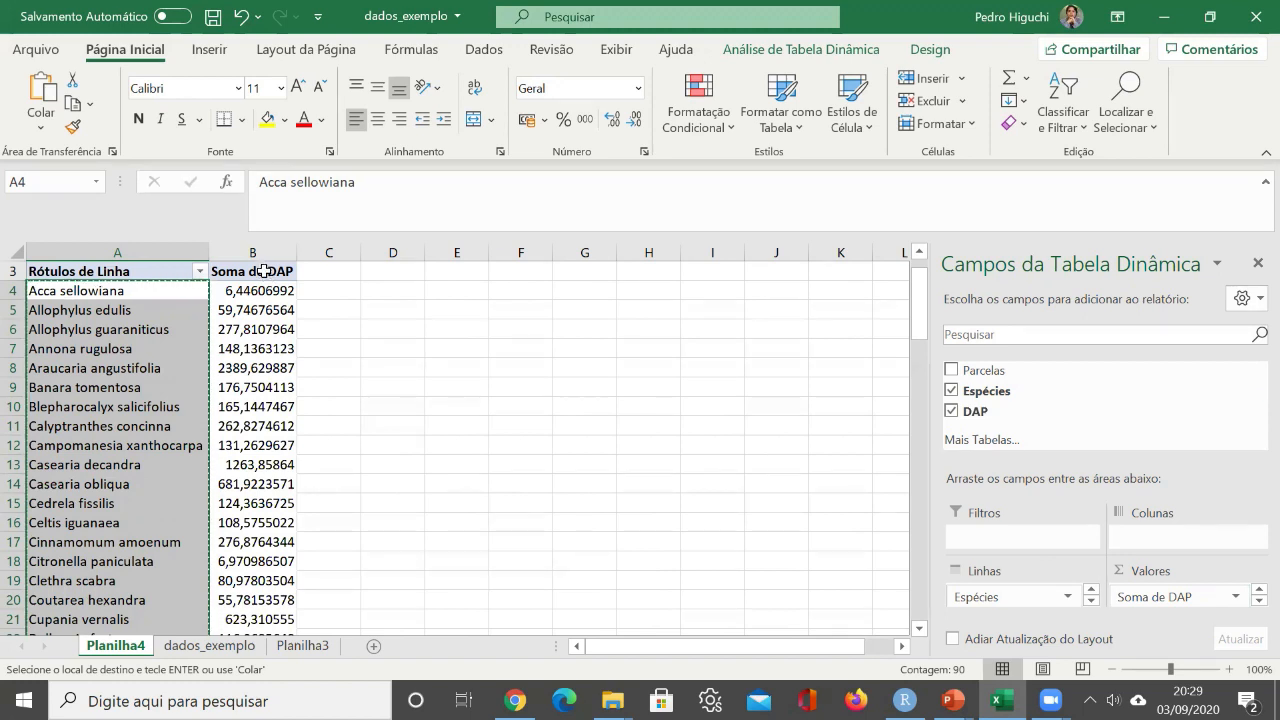
pyautogui.doubleClick(262, 271)
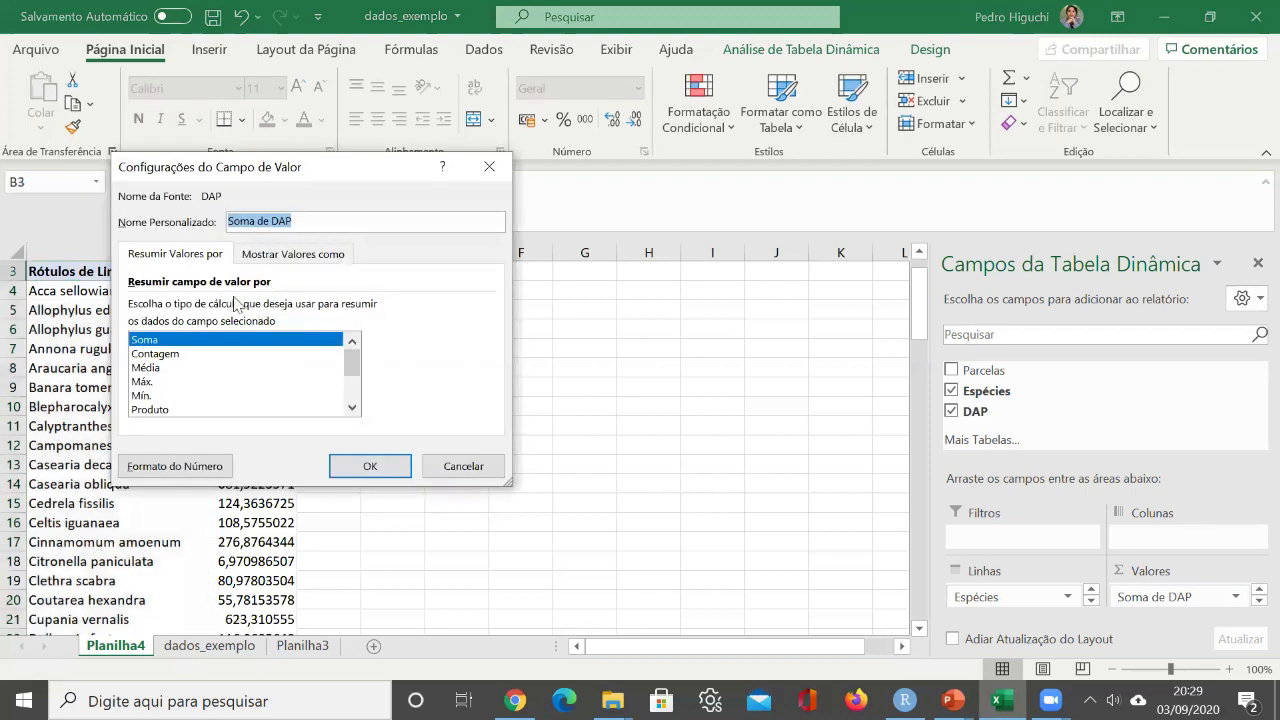
pyautogui.doubleClick(162, 354)
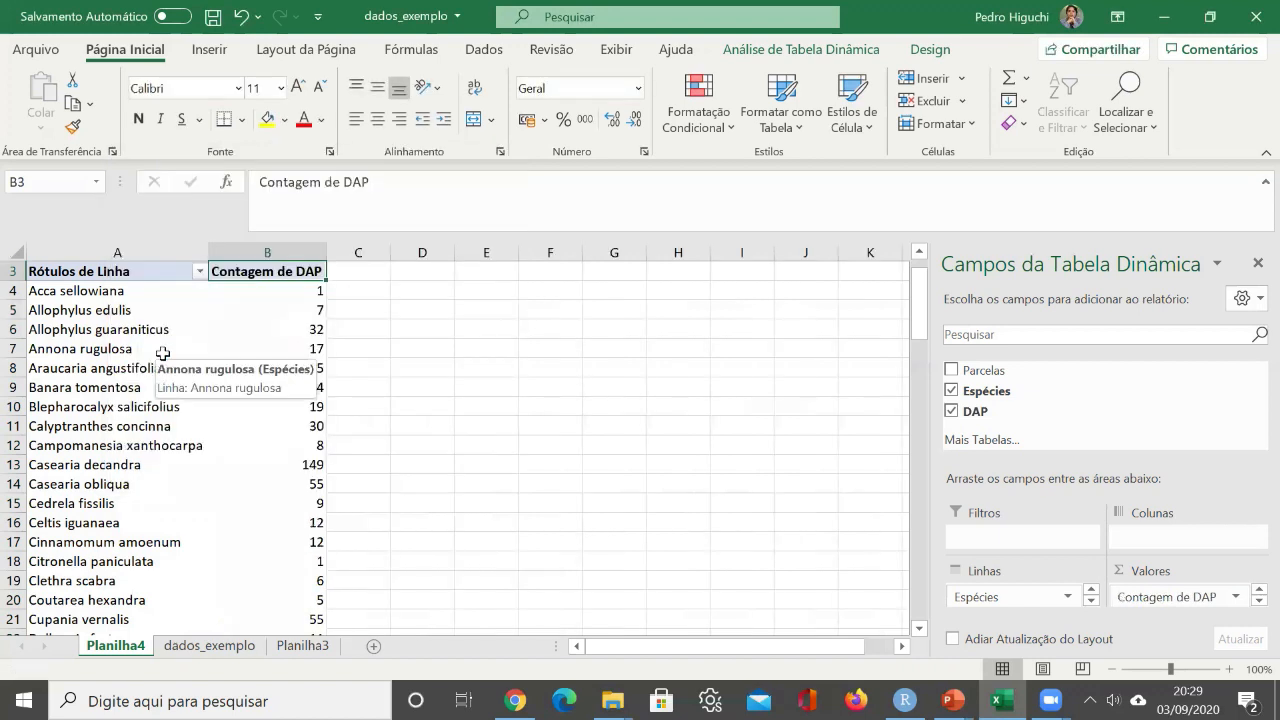
# Copy the DAP counts from B4:B93 of the pivot table and paste them as values into the ni column of Planilha3 from B2.
pyautogui.click(293, 296)
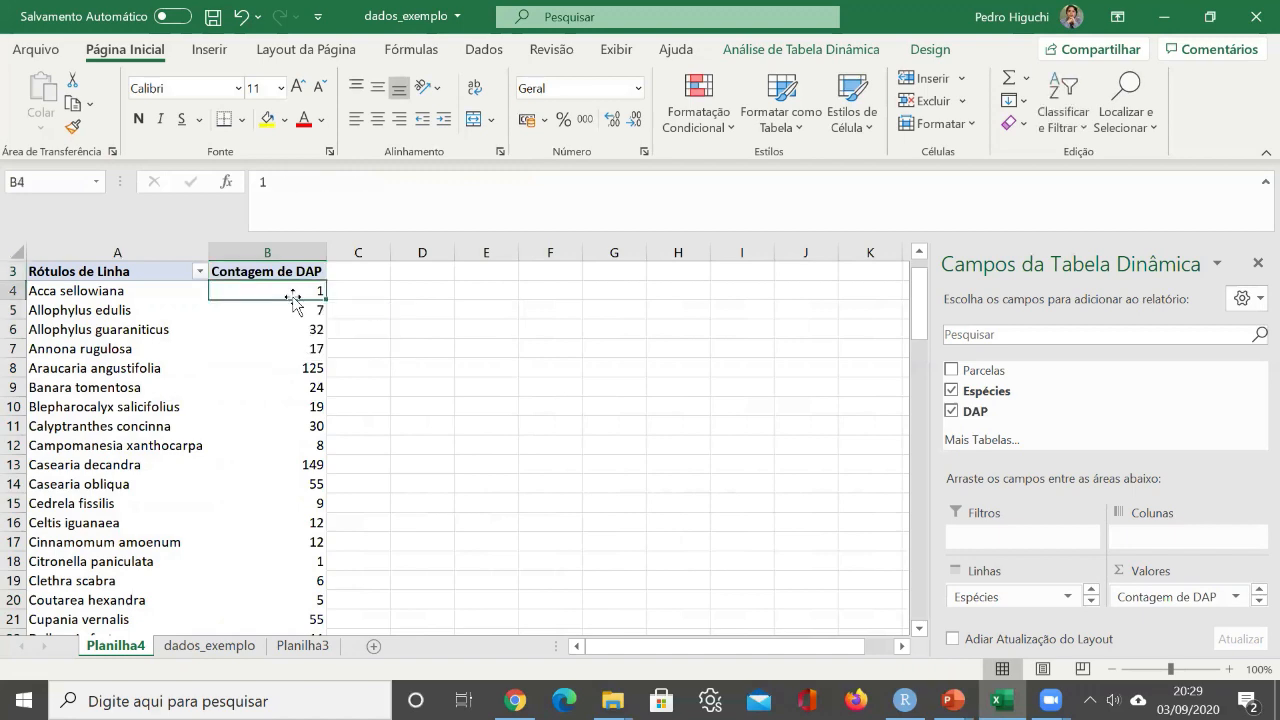
pyautogui.hotkey('ctrl', 'shift', 'Down')
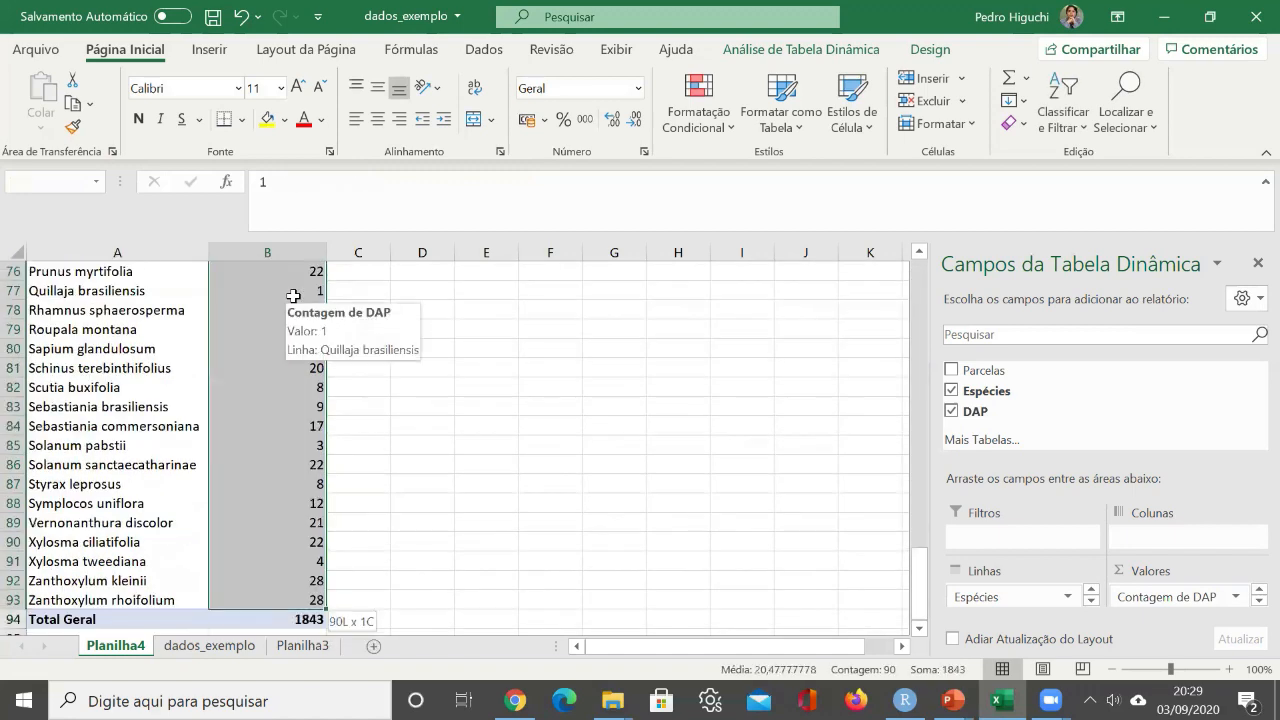
pyautogui.hotkey('ctrl', 'c')
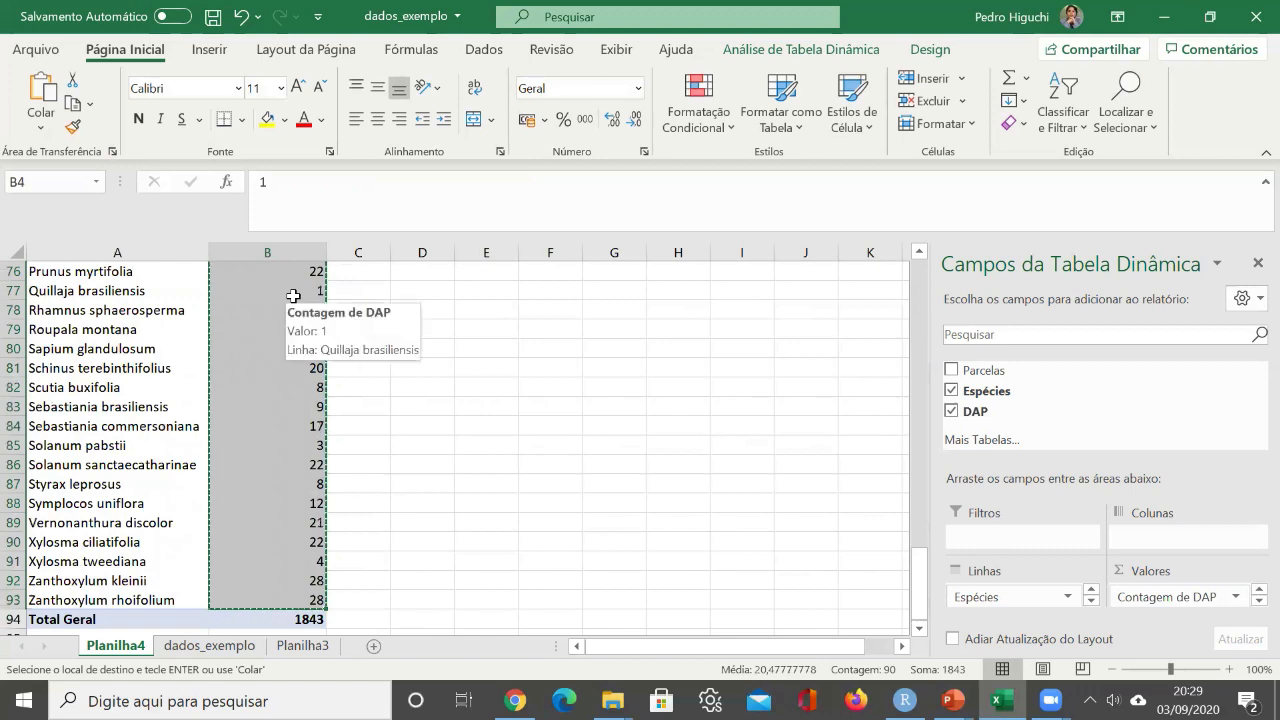
pyautogui.hotkey('ctrl', 'pagedown')
pyautogui.hotkey('ctrl', 'pagedown')
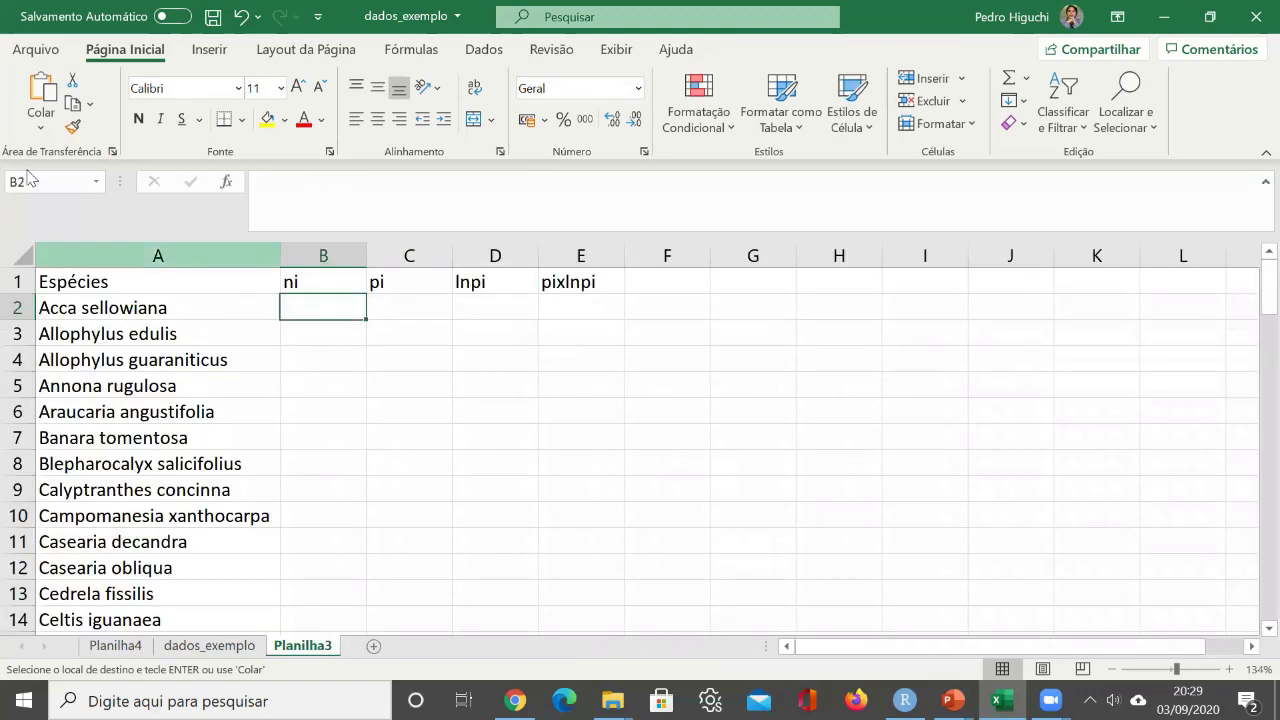
pyautogui.click(33, 118)
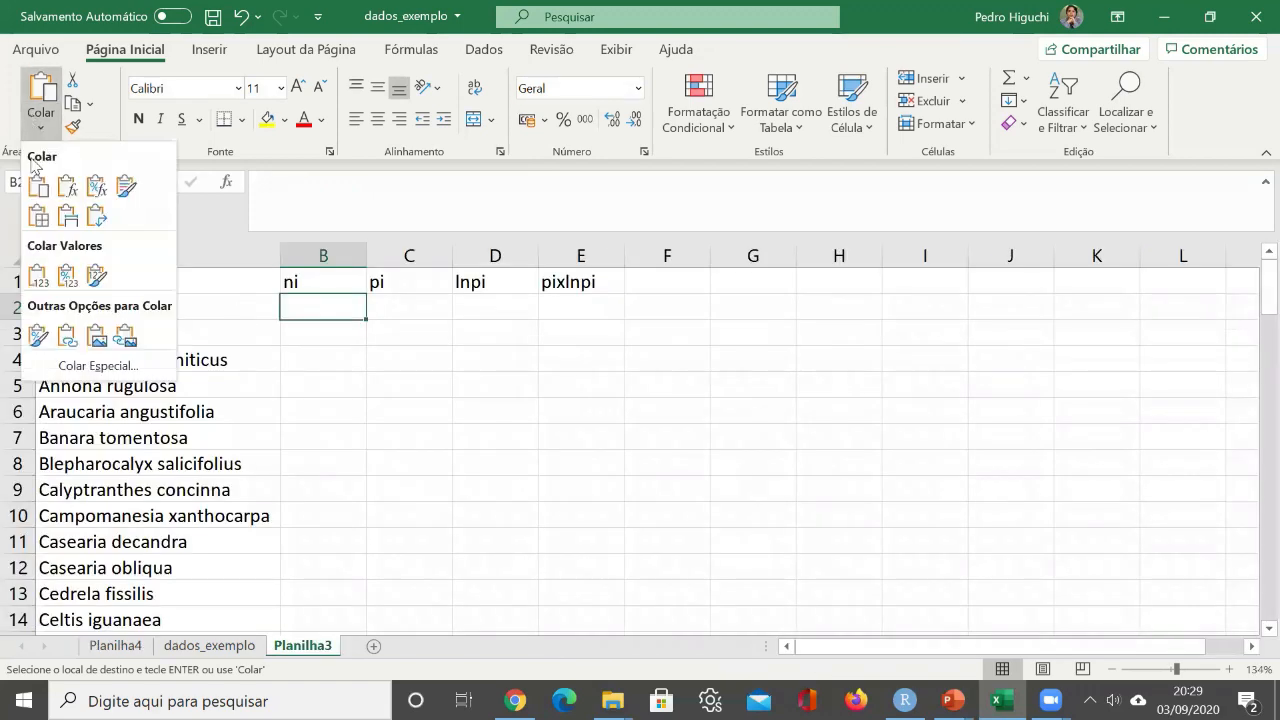
pyautogui.click(36, 282)
# Check the pasted ni values down to the last species row and return to the first data row.
pyautogui.click(303, 372)
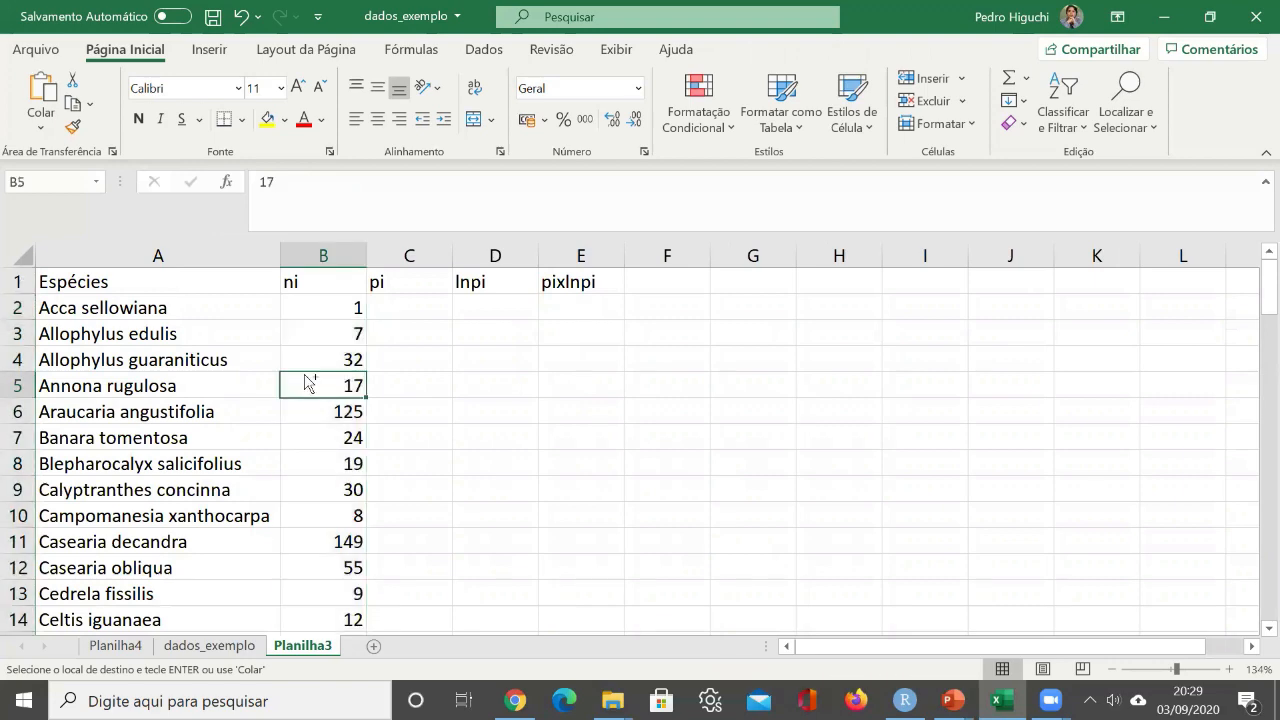
pyautogui.hotkey('ctrl', 'Down')
pyautogui.press('Down')
pyautogui.press('Up')
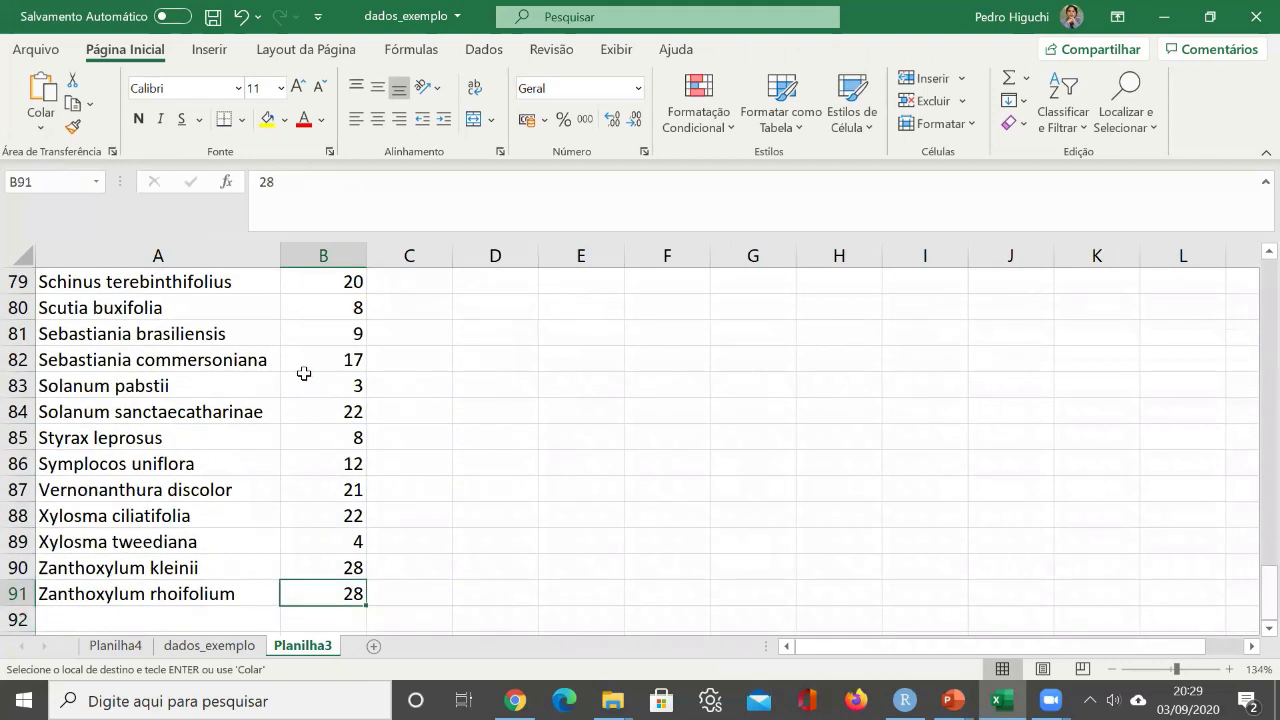
pyautogui.hotkey('ctrl', 'Up')
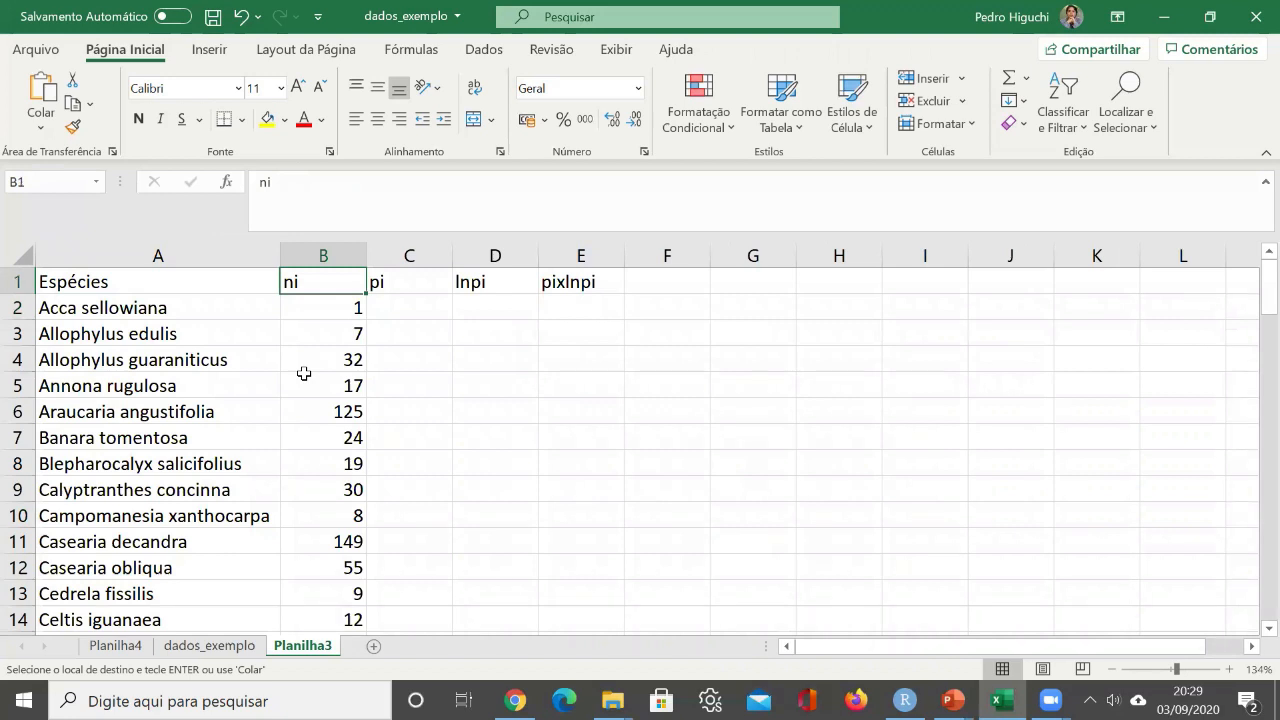
pyautogui.press('Down')
pyautogui.press('Right')
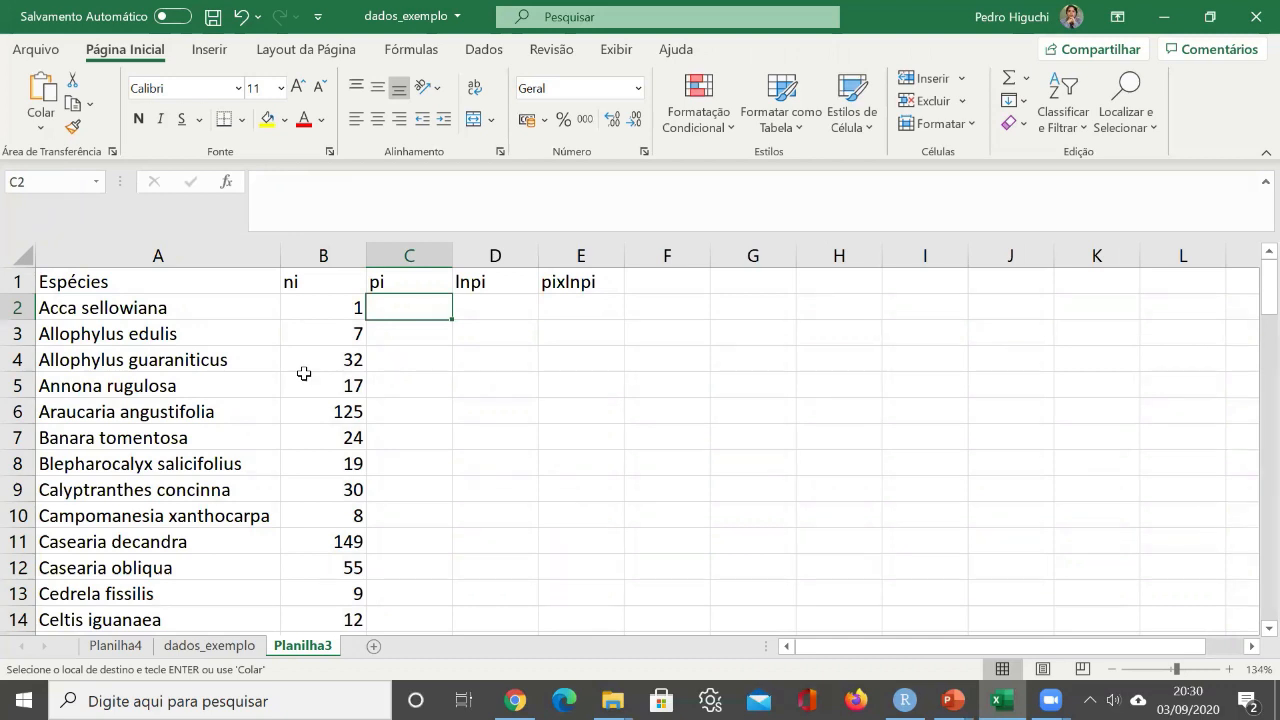
# Total the ni column in B92, below the last species, with the formula =SOMA(B2:B91).
pyautogui.press('Left')
pyautogui.hotkey('ctrl', 'Down')
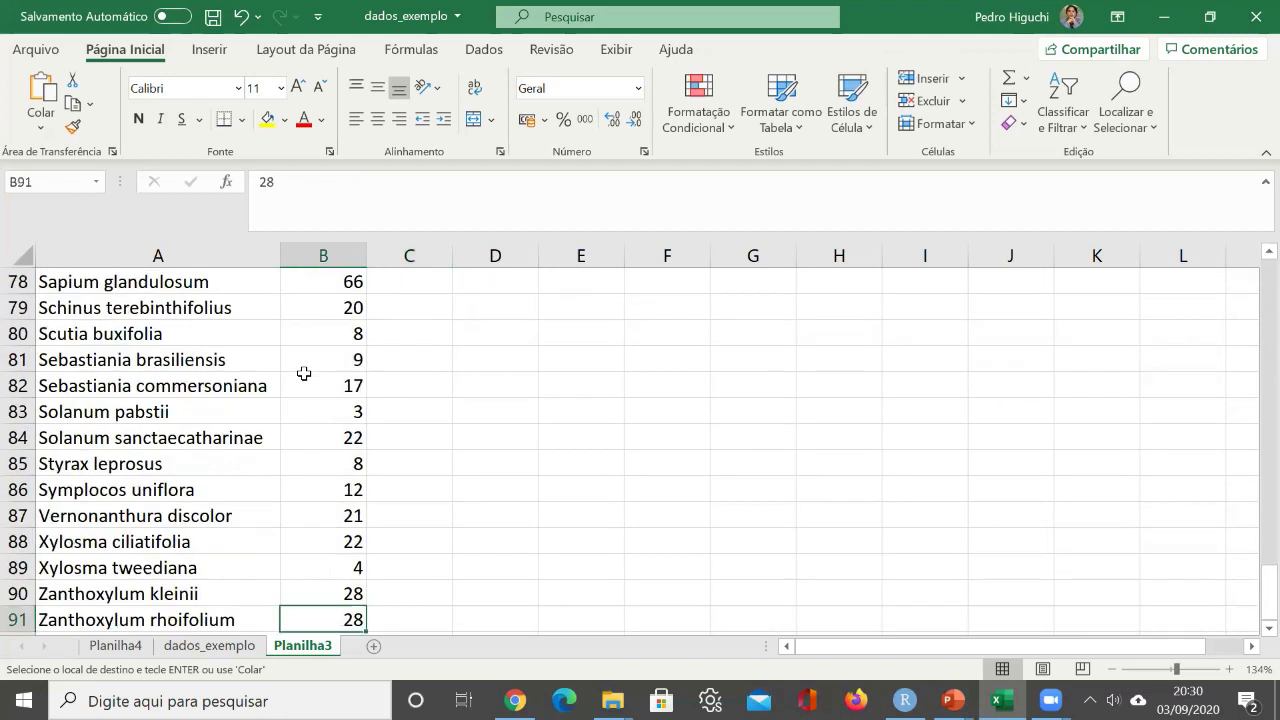
pyautogui.press('Down')
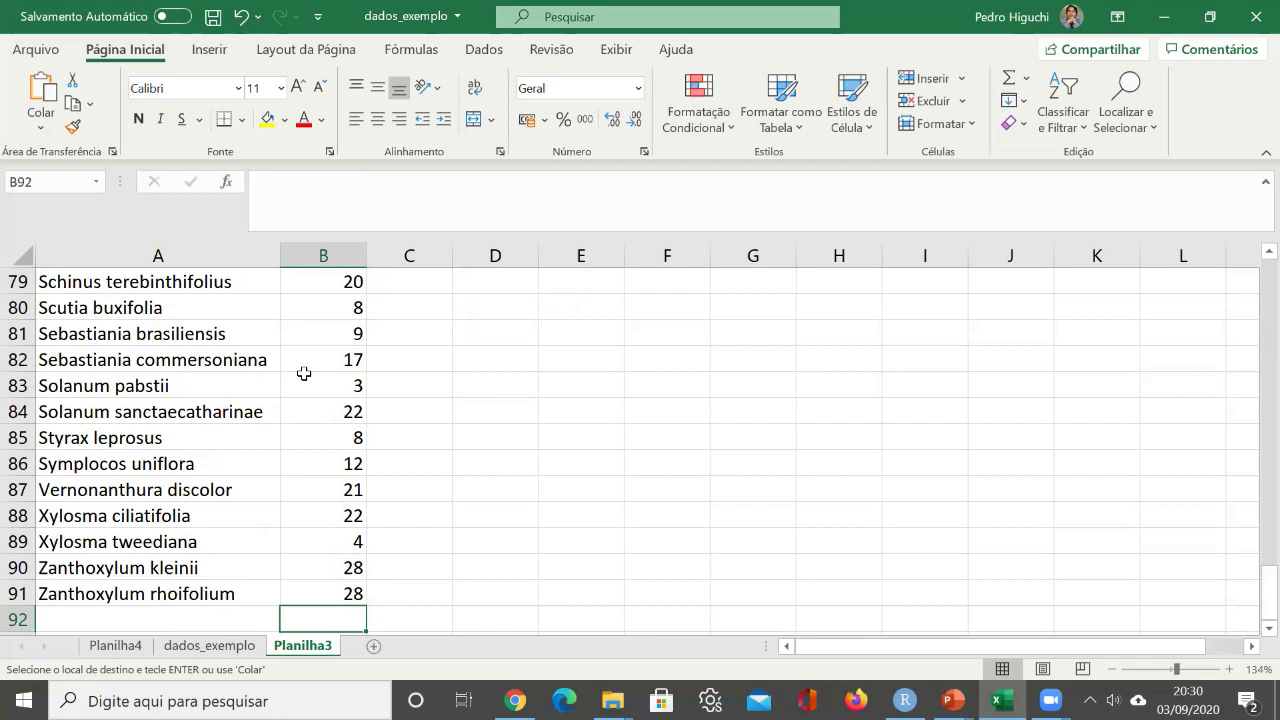
pyautogui.write('=soma')
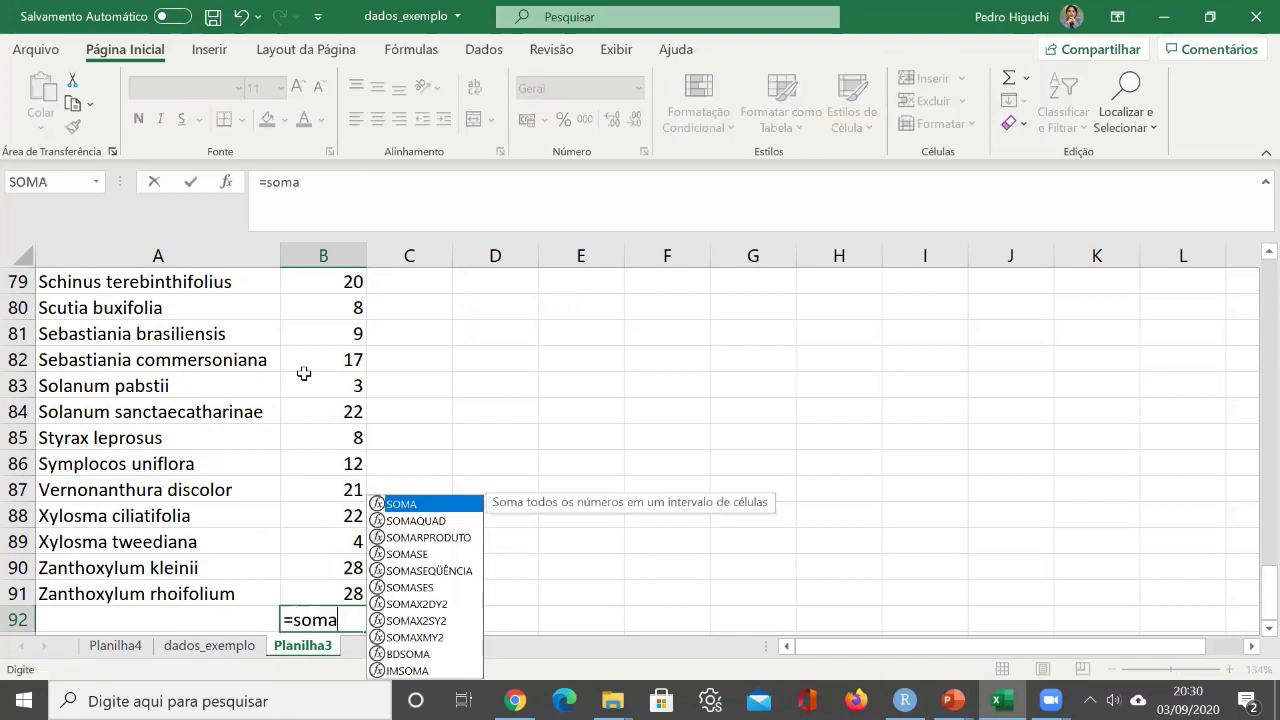
pyautogui.write('(')
pyautogui.press('Up')
pyautogui.hotkey('ctrl', 'shift', 'Up')
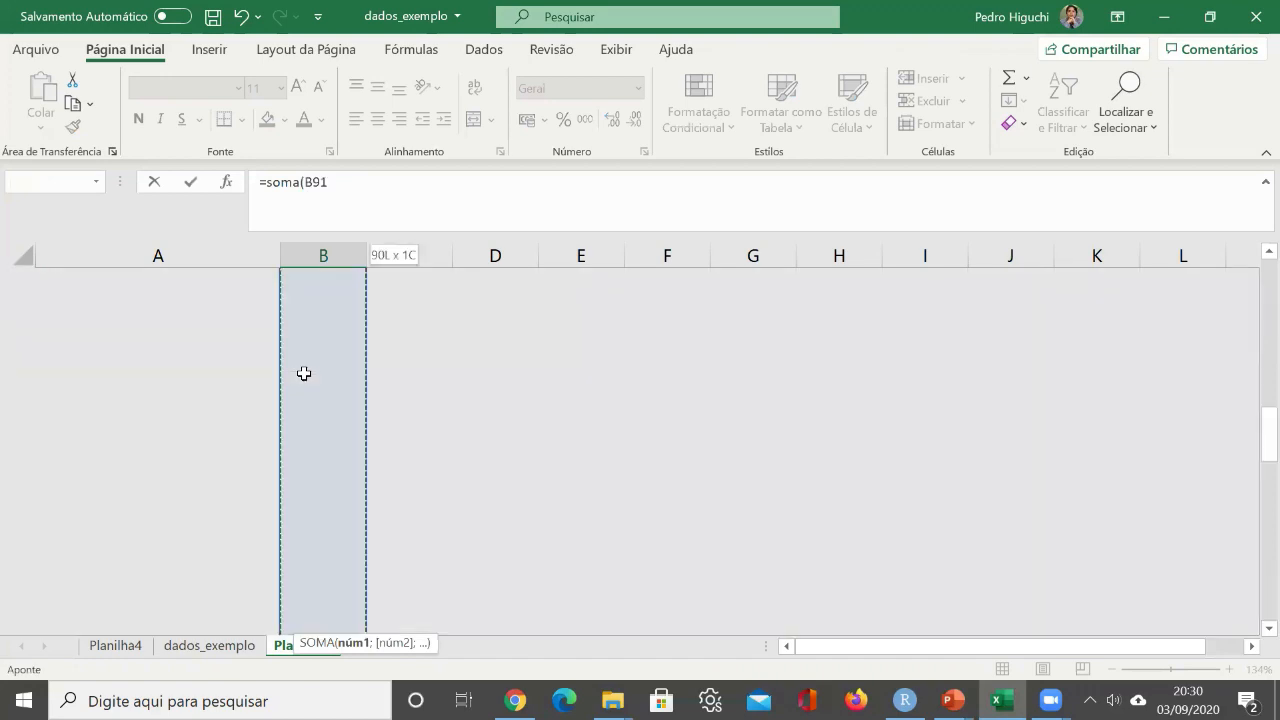
pyautogui.hotkey('shift', 'Down')
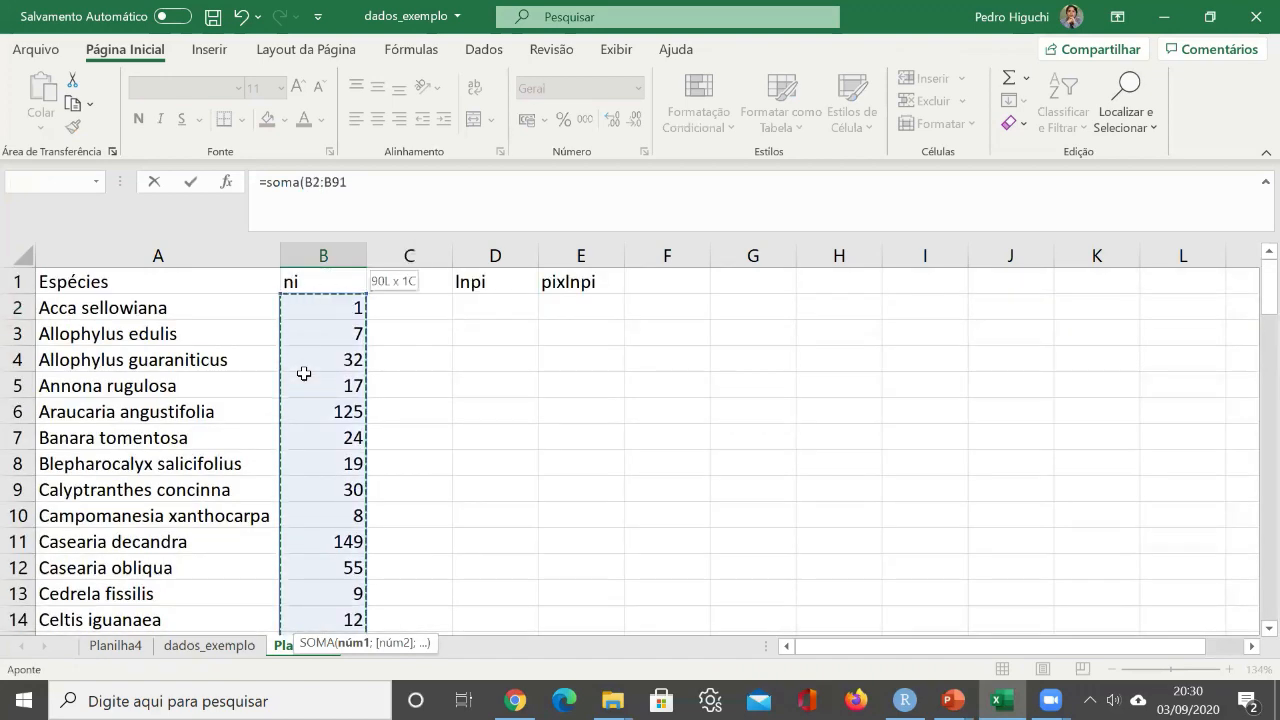
pyautogui.write(')')
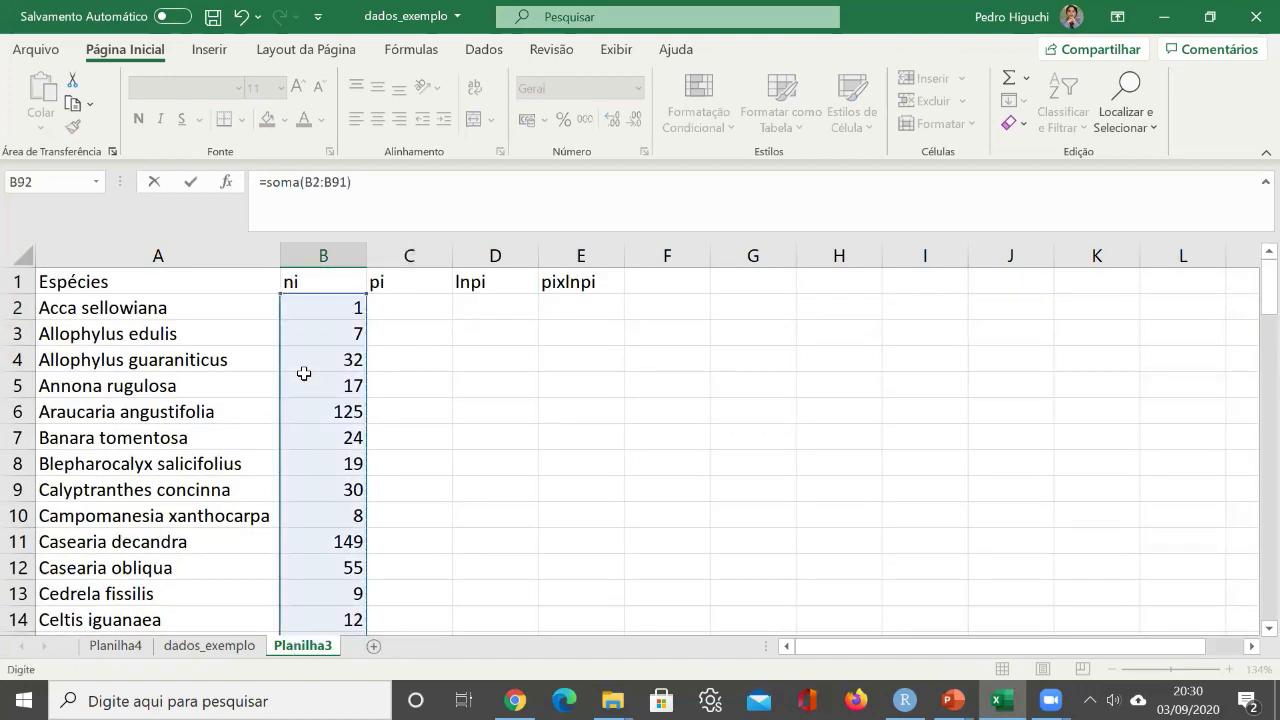
pyautogui.press('Return')
pyautogui.press('Up')
pyautogui.press('Right')
pyautogui.press('Left')
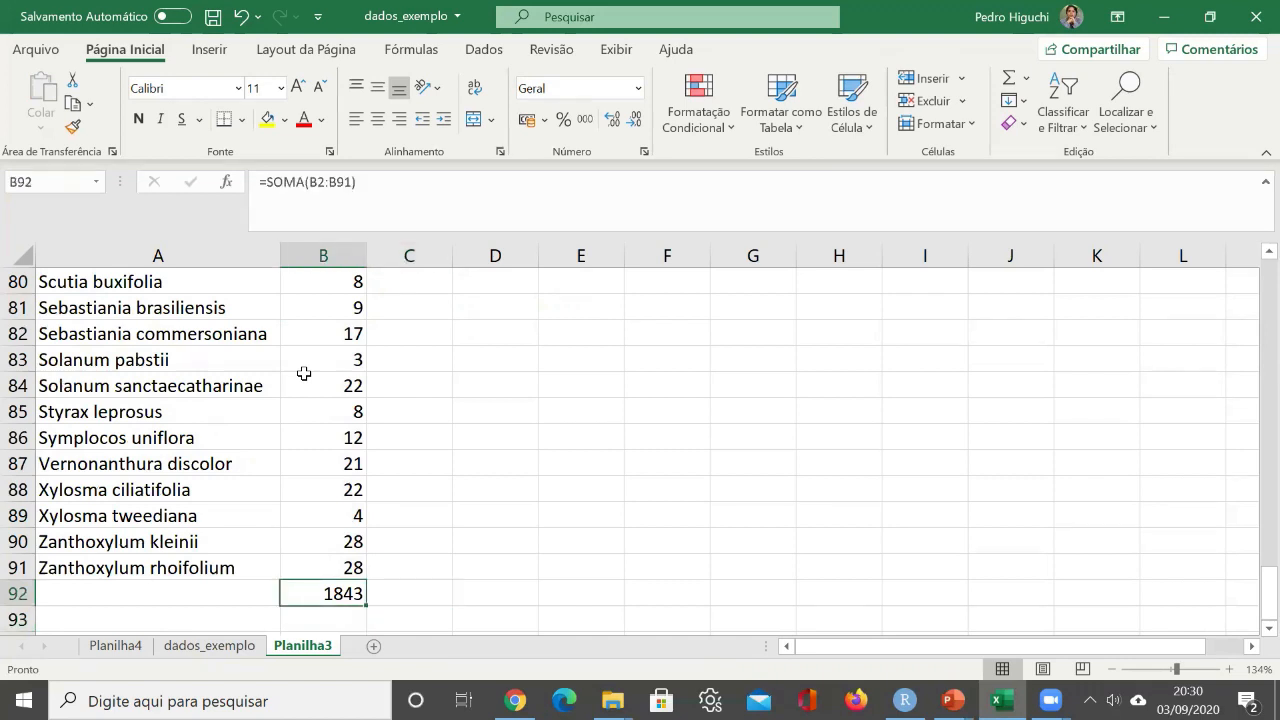
# Calculate pi for the first species in C2 with the formula =B2/B92.
pyautogui.press('Right')
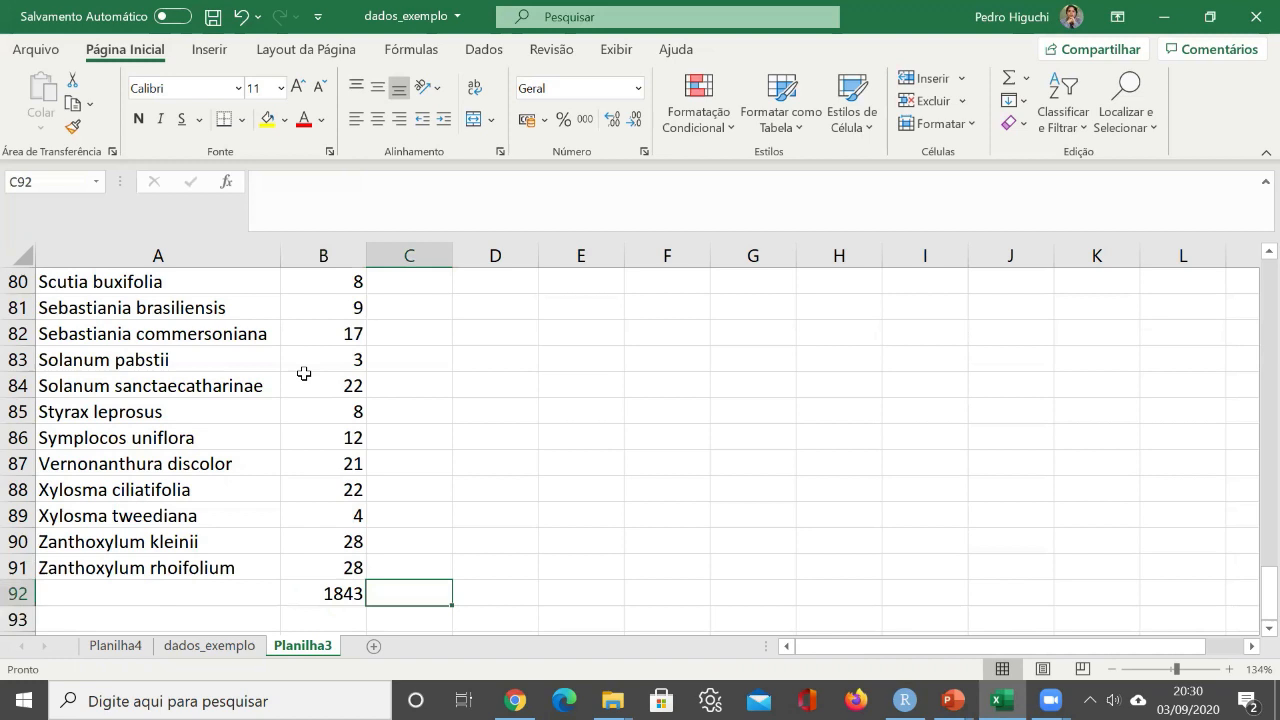
pyautogui.hotkey('ctrl', 'Up')
pyautogui.press('Down')
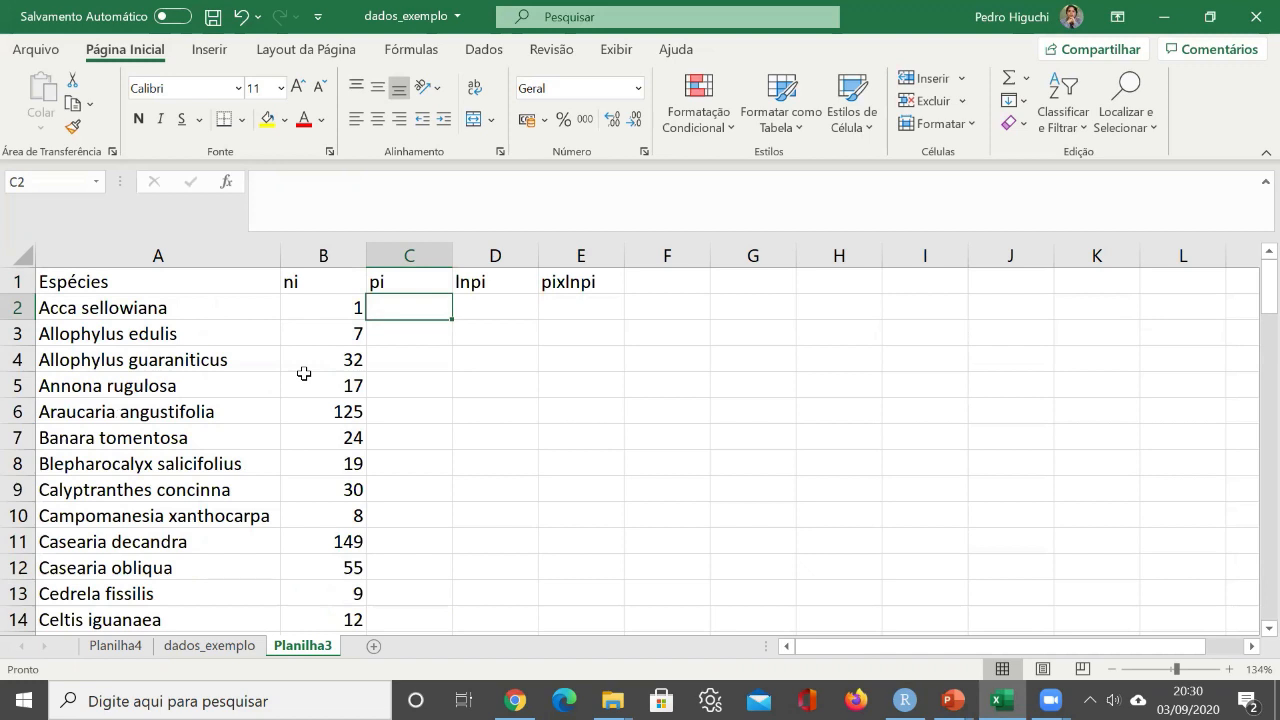
pyautogui.write('=')
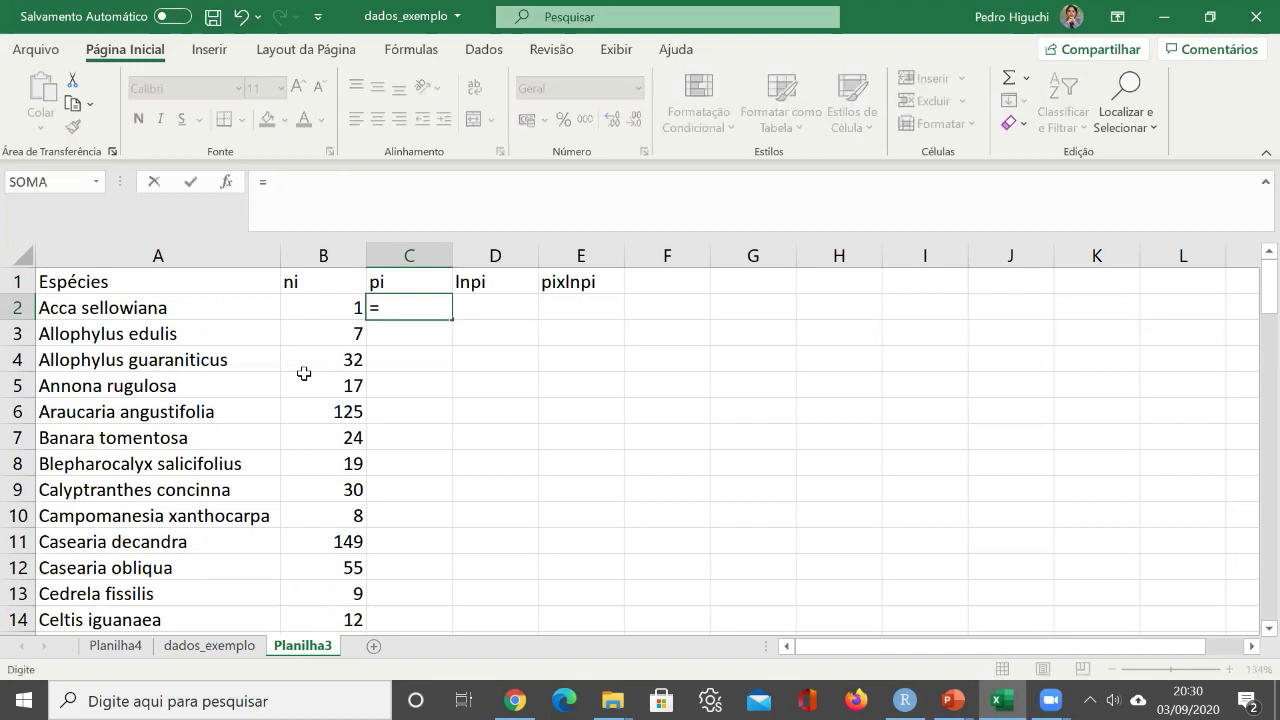
pyautogui.press('Left')
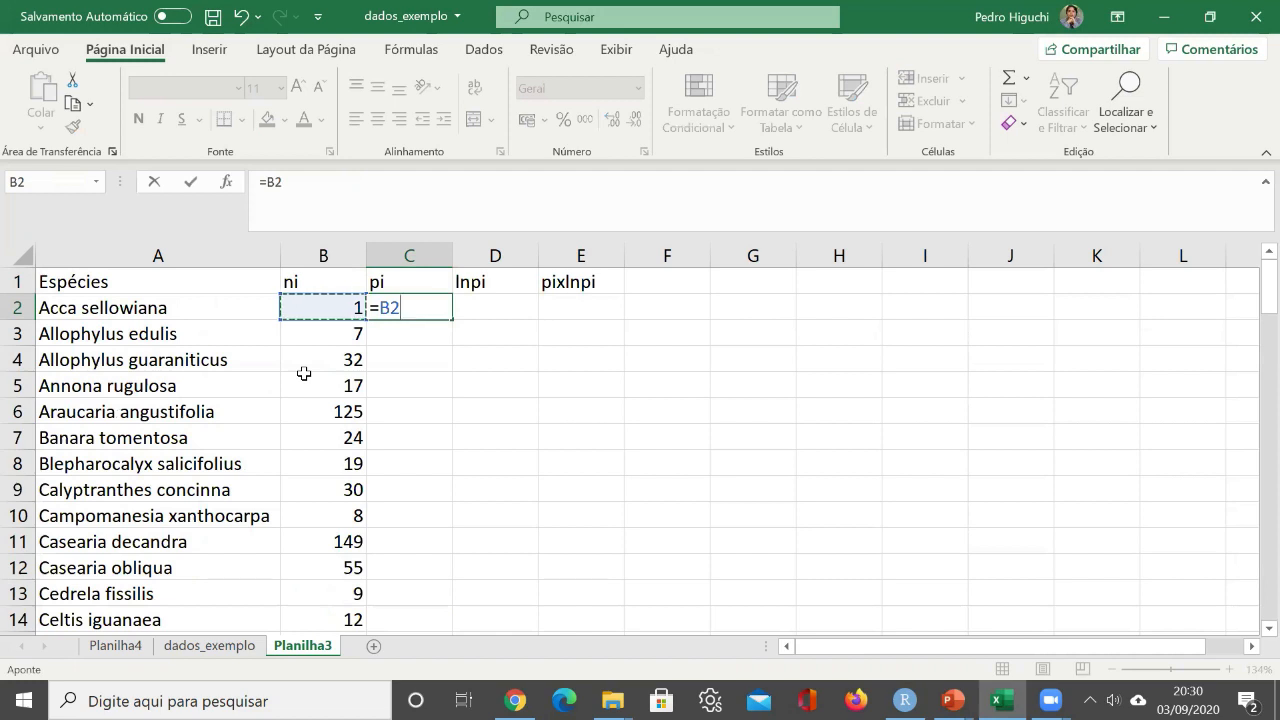
pyautogui.write('/')
pyautogui.press('Left')
pyautogui.press('Down')
pyautogui.hotkey('ctrl', 'Down')
pyautogui.press('Return')
pyautogui.hotkey('ctrl', 'Up')
pyautogui.hotkey('ctrl', 'Up')
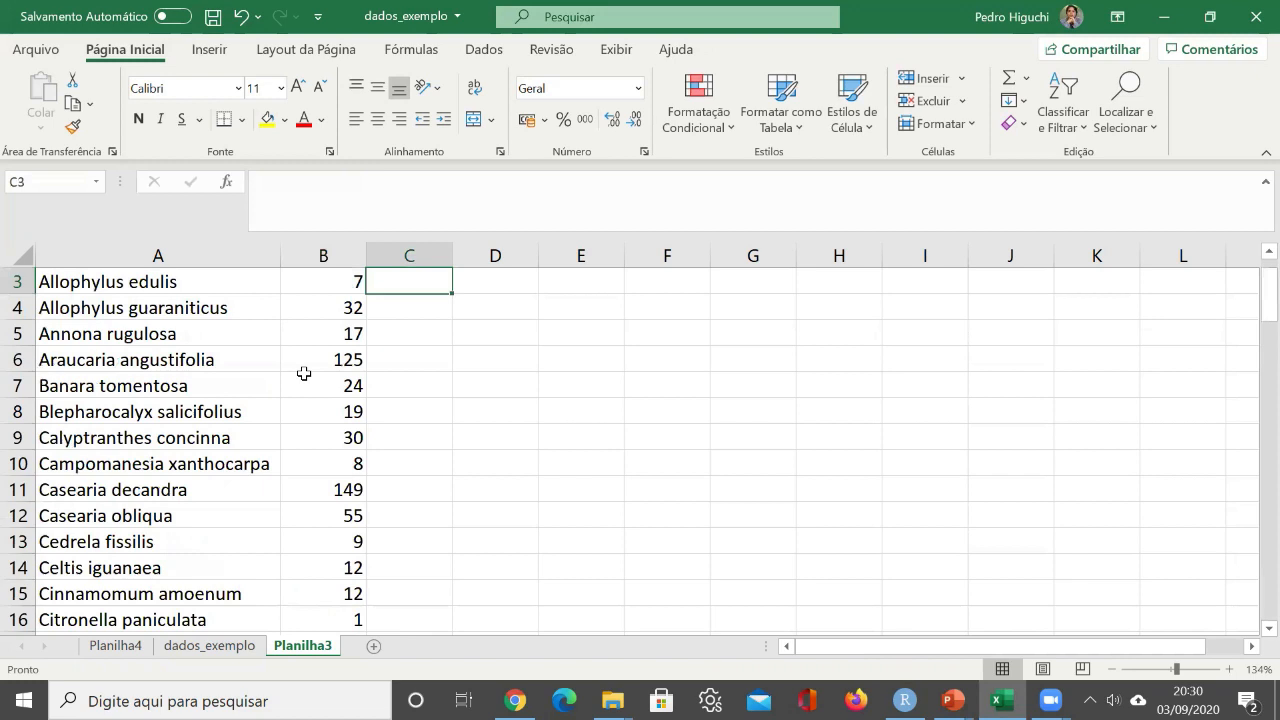
pyautogui.press('Down')
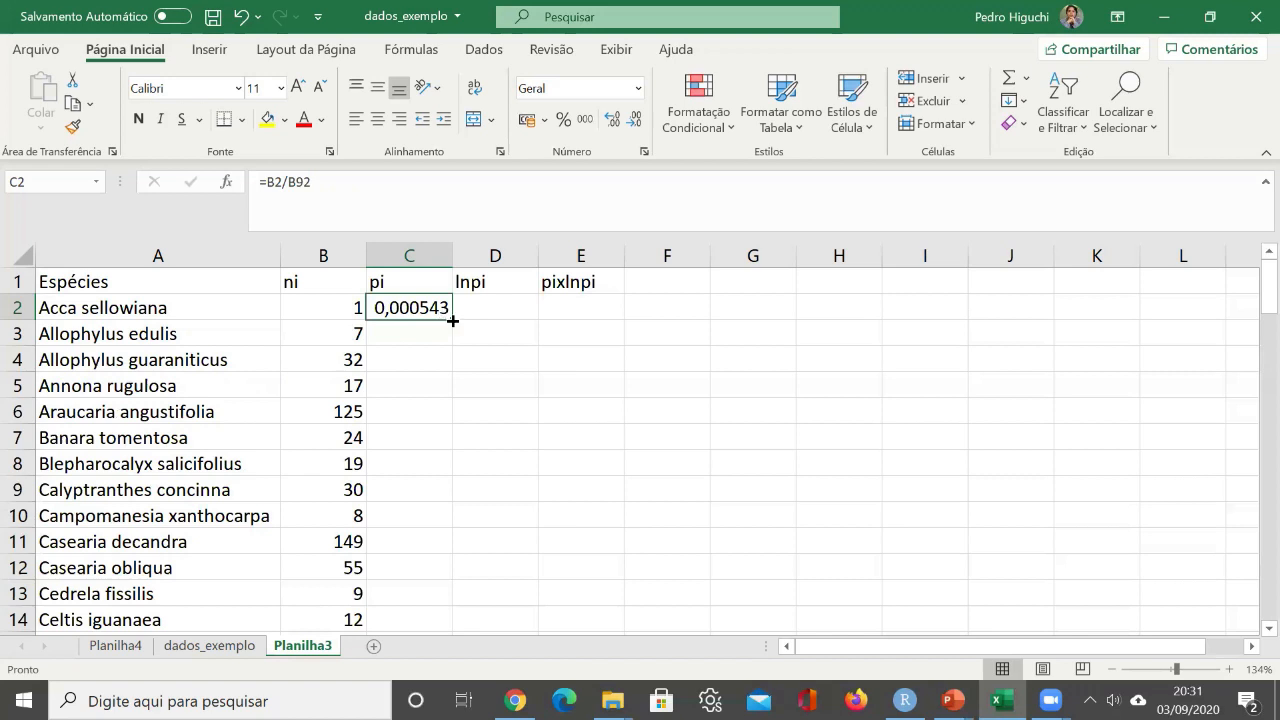
# Make the total's reference in C2 absolute, giving =B2/$B$92, and fill the formula down the pi column to the last species.
pyautogui.click(287, 182)
pyautogui.moveTo(324, 187); pyautogui.dragTo(331, 188)
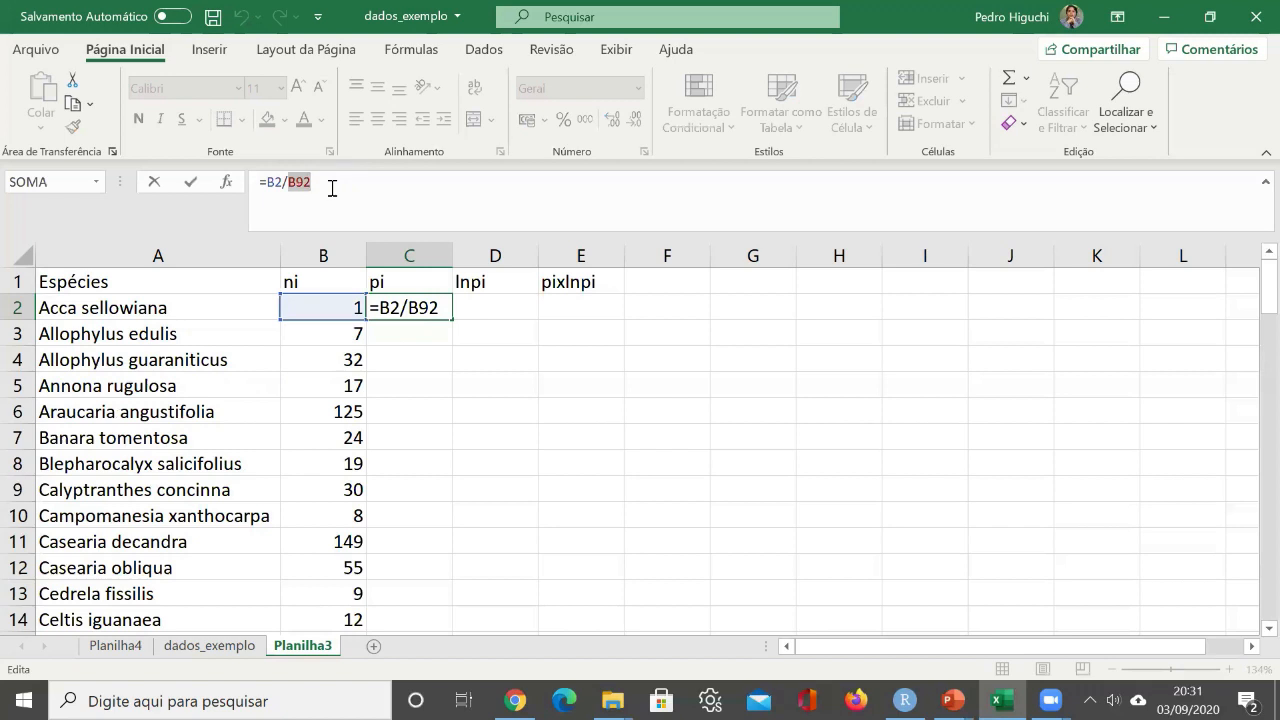
pyautogui.press('Left')
pyautogui.press('F4')
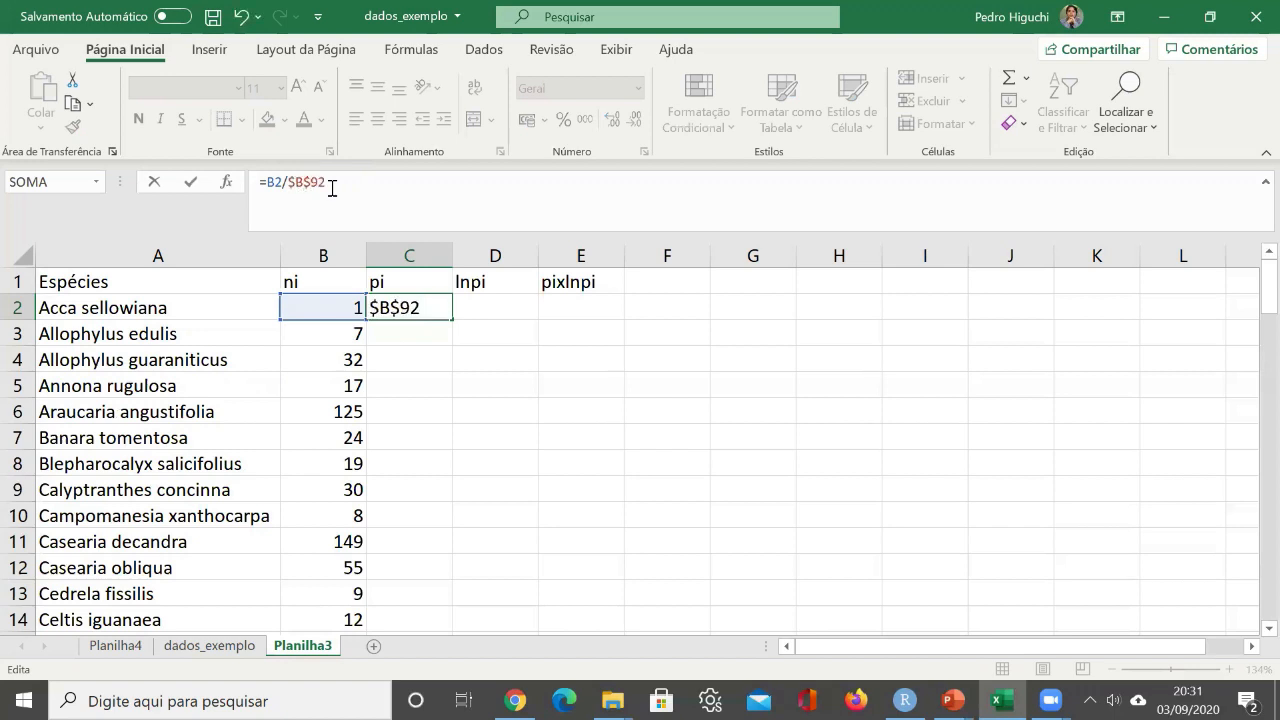
pyautogui.press('Return')
pyautogui.press('Up')
pyautogui.doubleClick(450, 322)
# Total the pi column in C92 by copying the ni sum formula from B92 across.
pyautogui.click(399, 405)
pyautogui.press('Left')
pyautogui.hotkey('ctrl', 'Down')
pyautogui.press('Right')
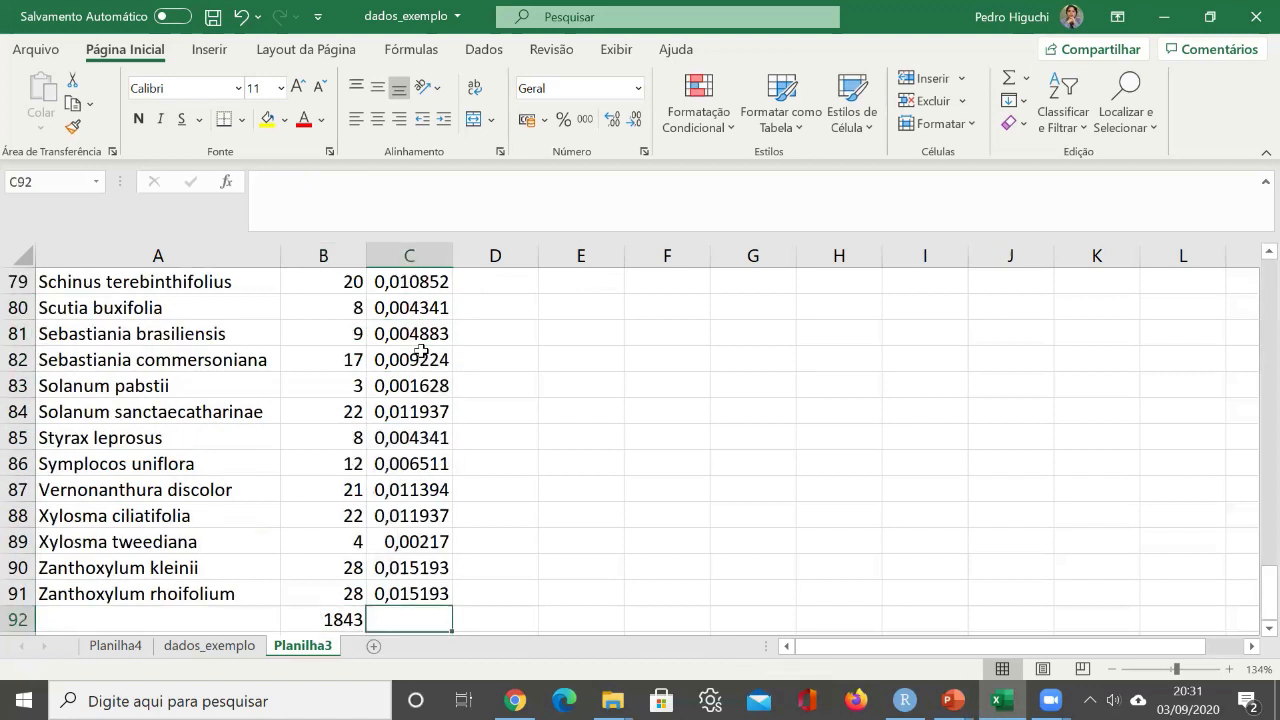
pyautogui.press('Left')
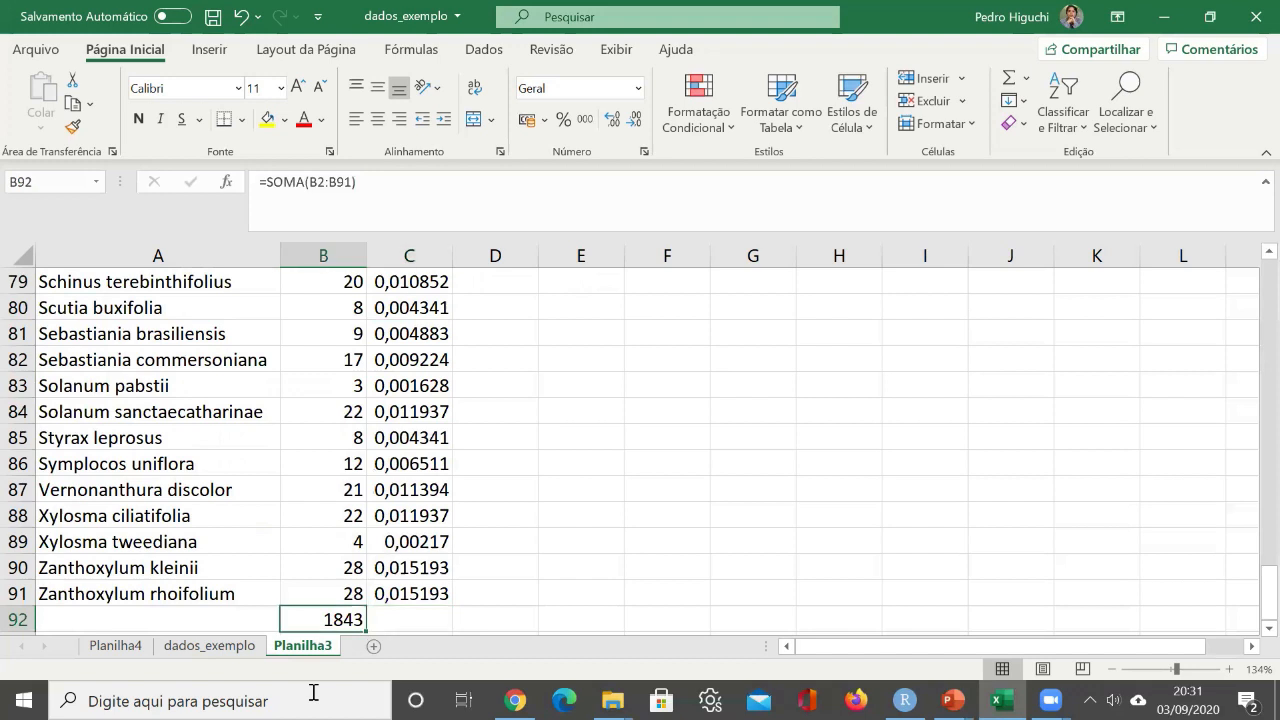
pyautogui.hotkey('shift', 'Right')
pyautogui.hotkey('ctrl', 'r')
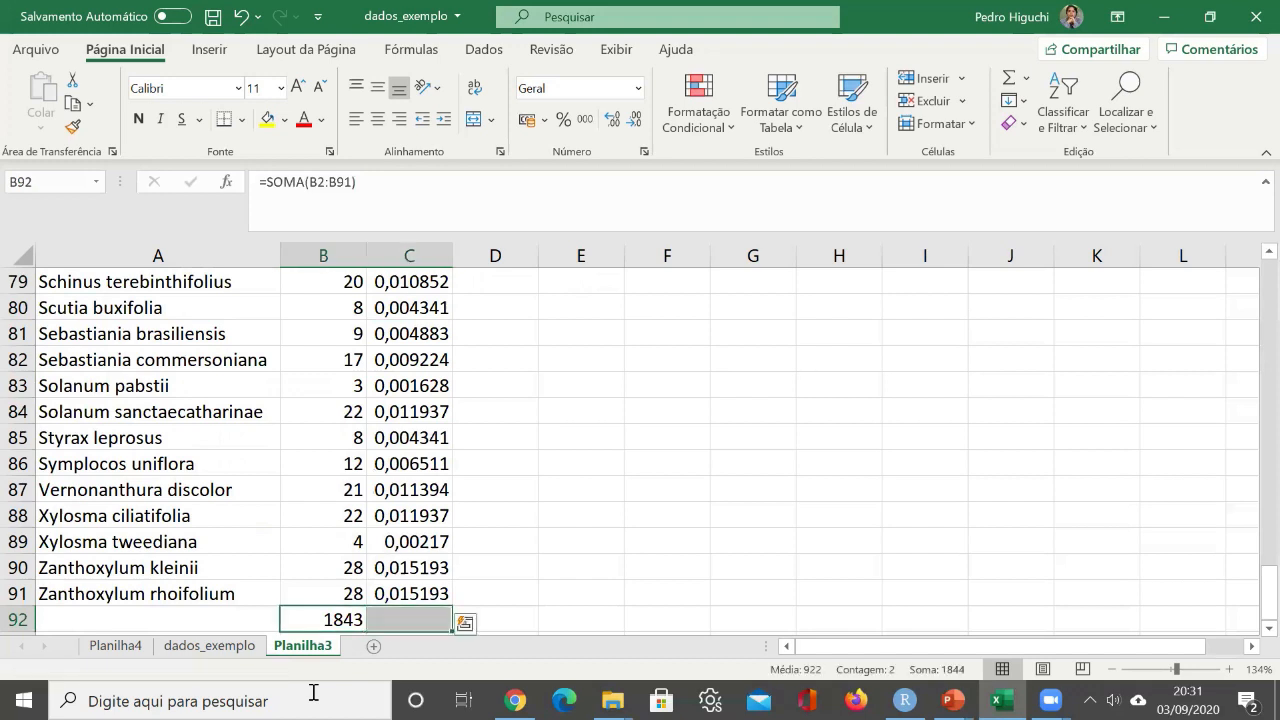
# Calculate lnpi for the first species in D2 with =LN(C2) and fill the formula down to the last species.
pyautogui.hotkey('ctrl', 'Up')
pyautogui.press('Down')
pyautogui.click(528, 318)
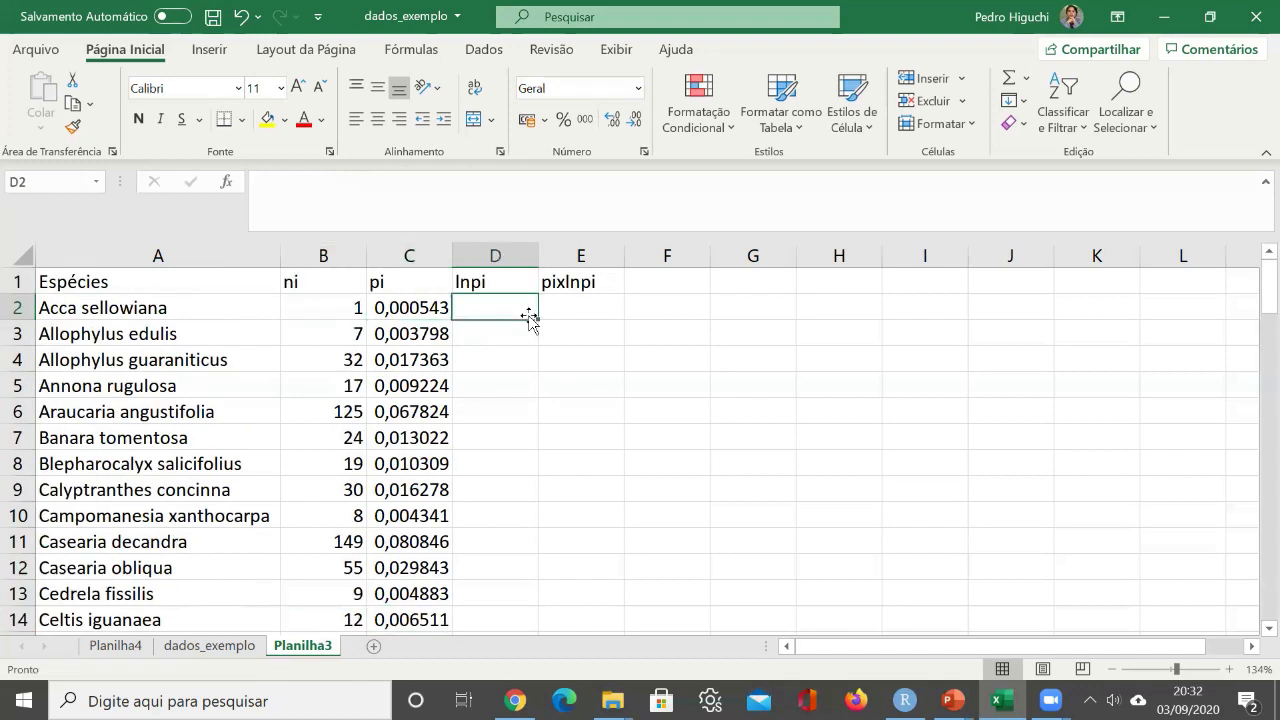
pyautogui.write('=')
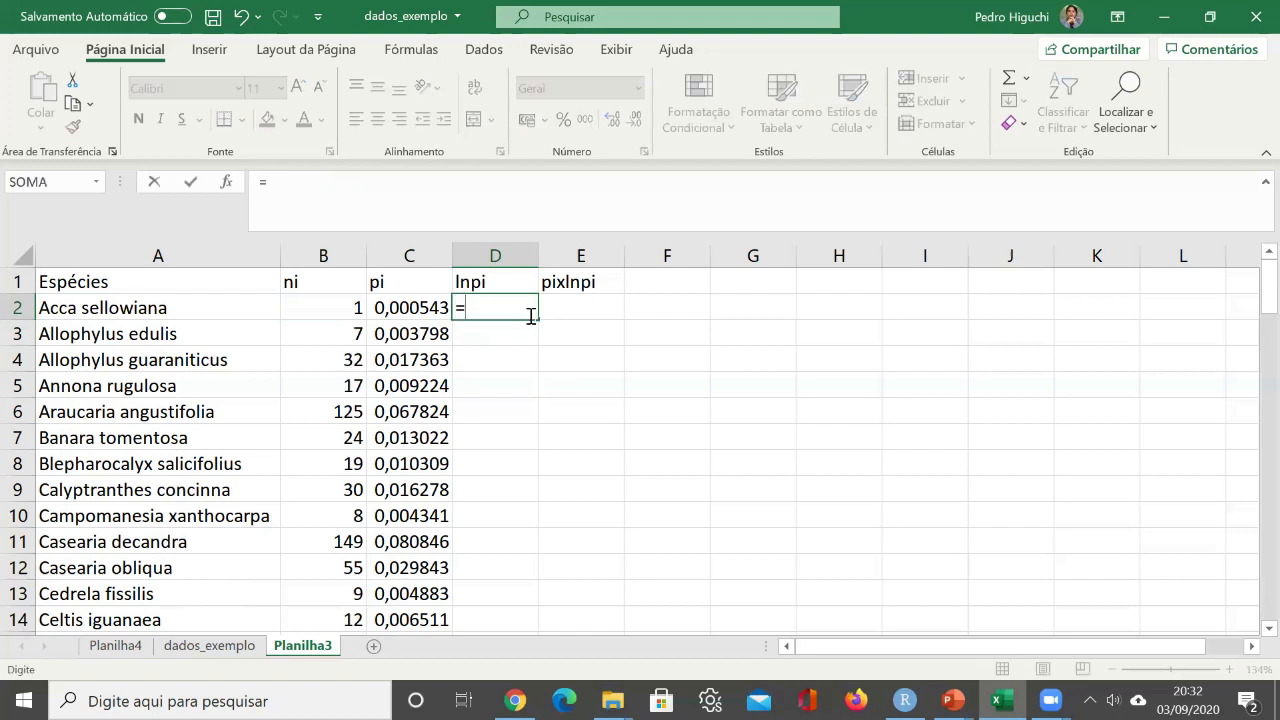
pyautogui.write('ln(')
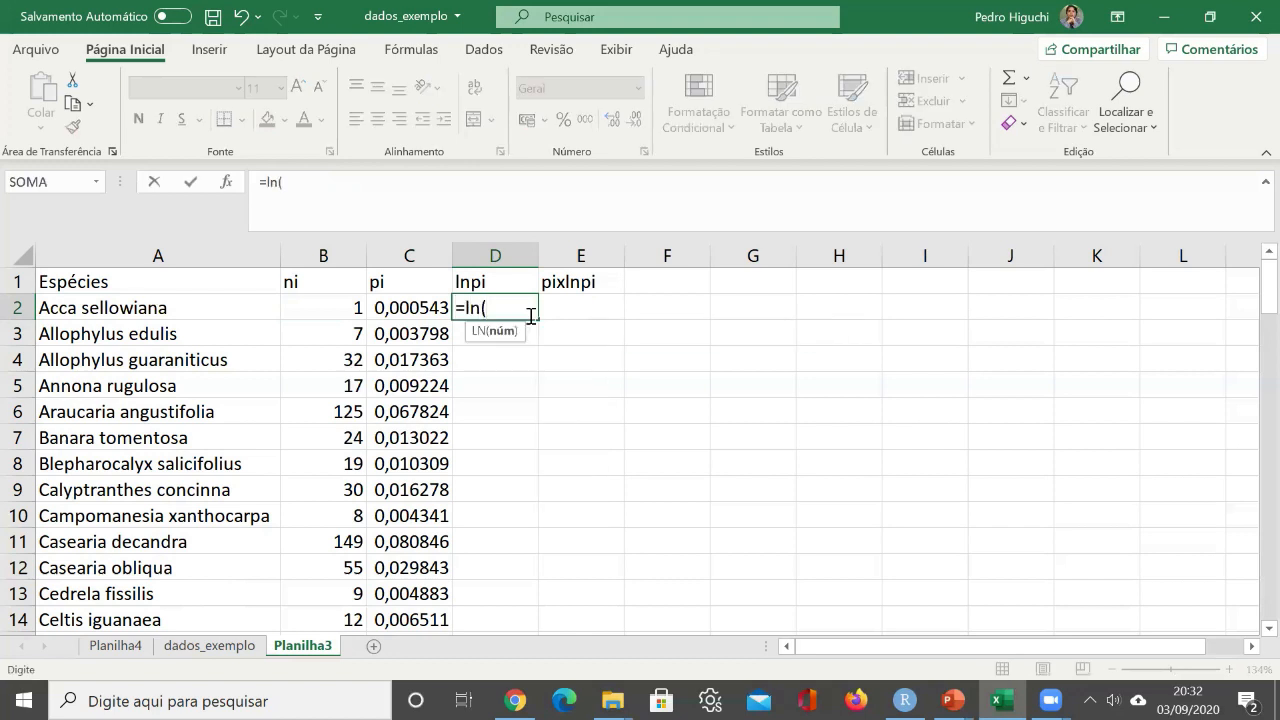
pyautogui.press('Left')
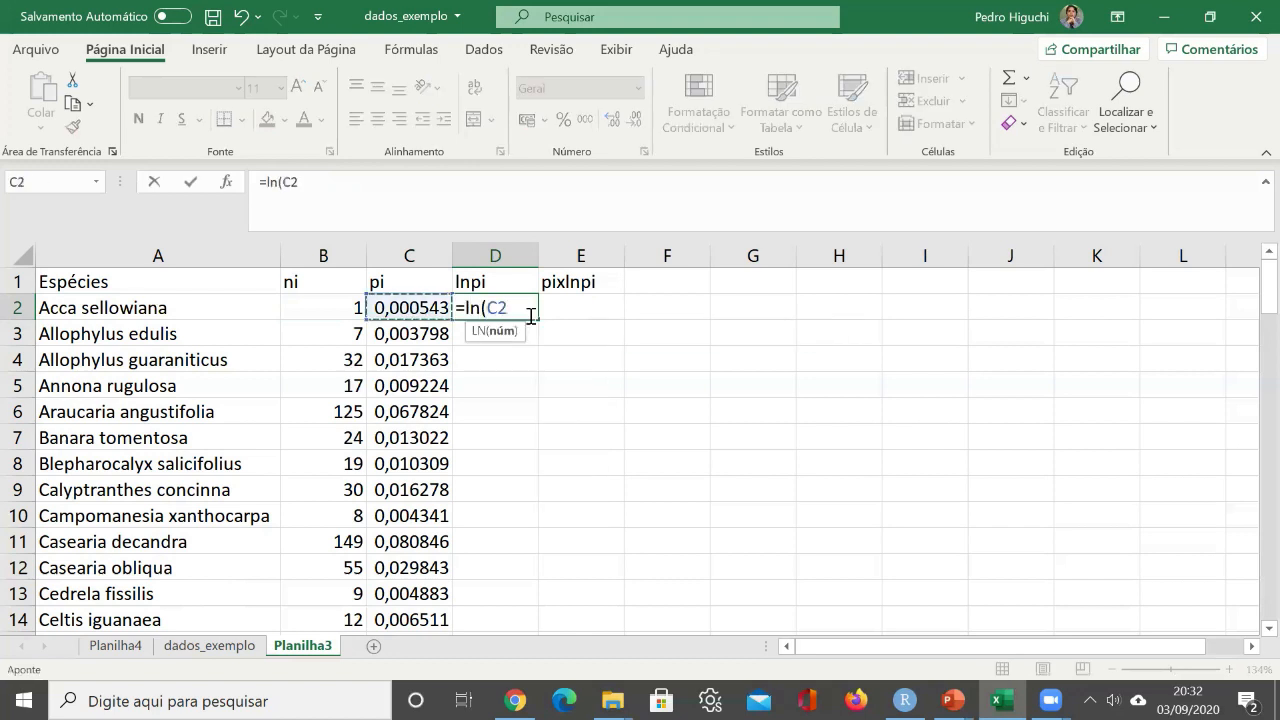
pyautogui.write(')')
pyautogui.press('Return')
pyautogui.click(531, 316)
pyautogui.doubleClick(538, 316)
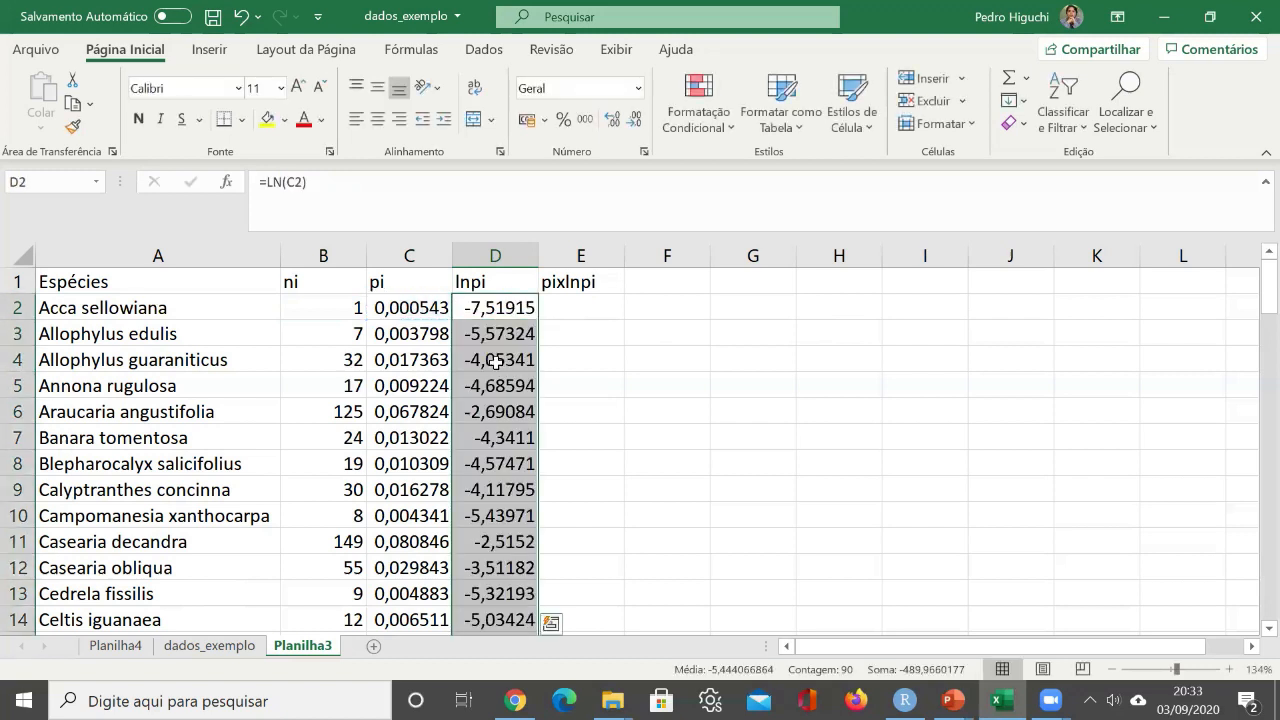
# Calculate pixlnpi for the first species in E2 with the formula =C2*D2.
pyautogui.click(496, 360)
pyautogui.press('Up')
pyautogui.press('Up')
pyautogui.press('Right')
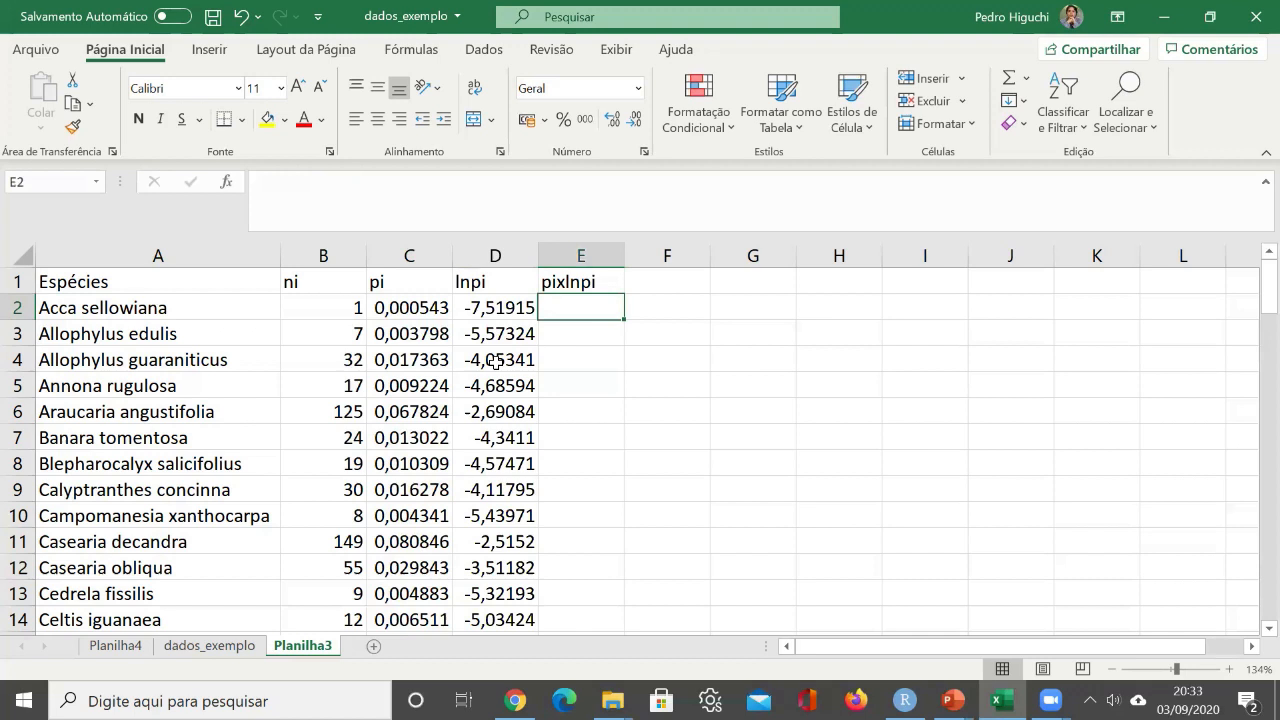
pyautogui.write('=')
pyautogui.press('Left')
pyautogui.press('Left')
pyautogui.write('*')
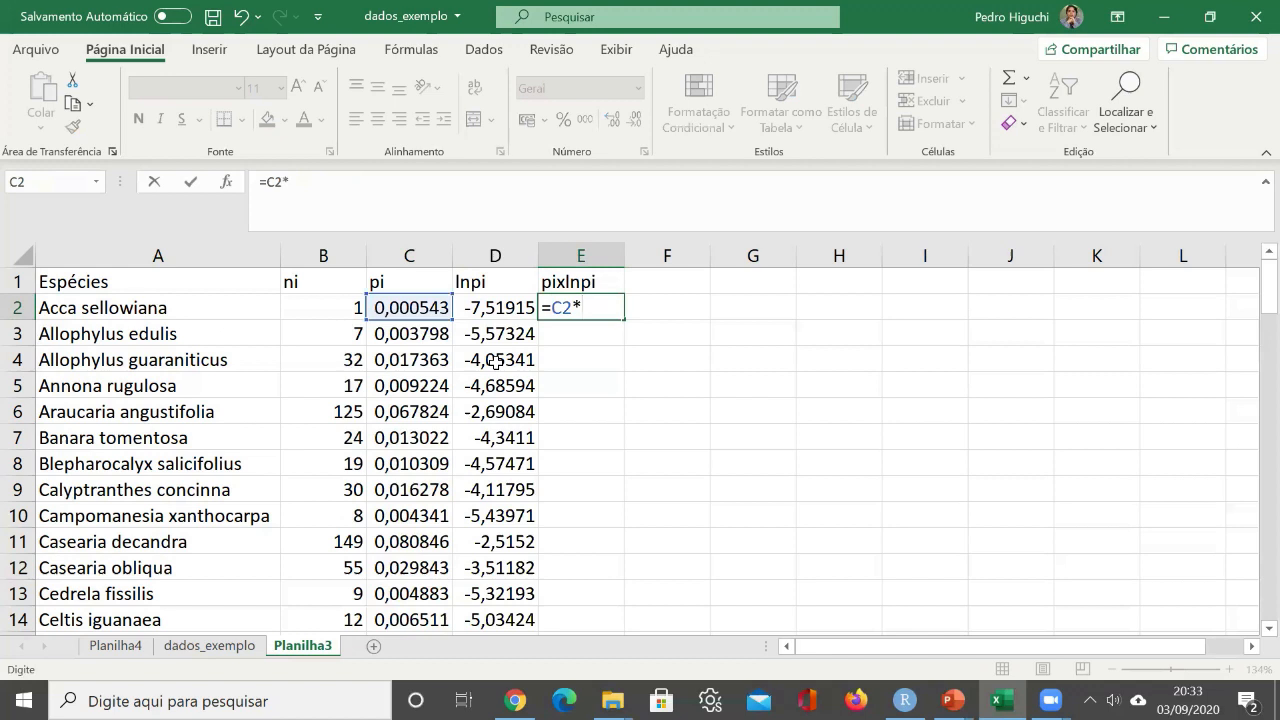
pyautogui.press('Left')
pyautogui.press('Return')
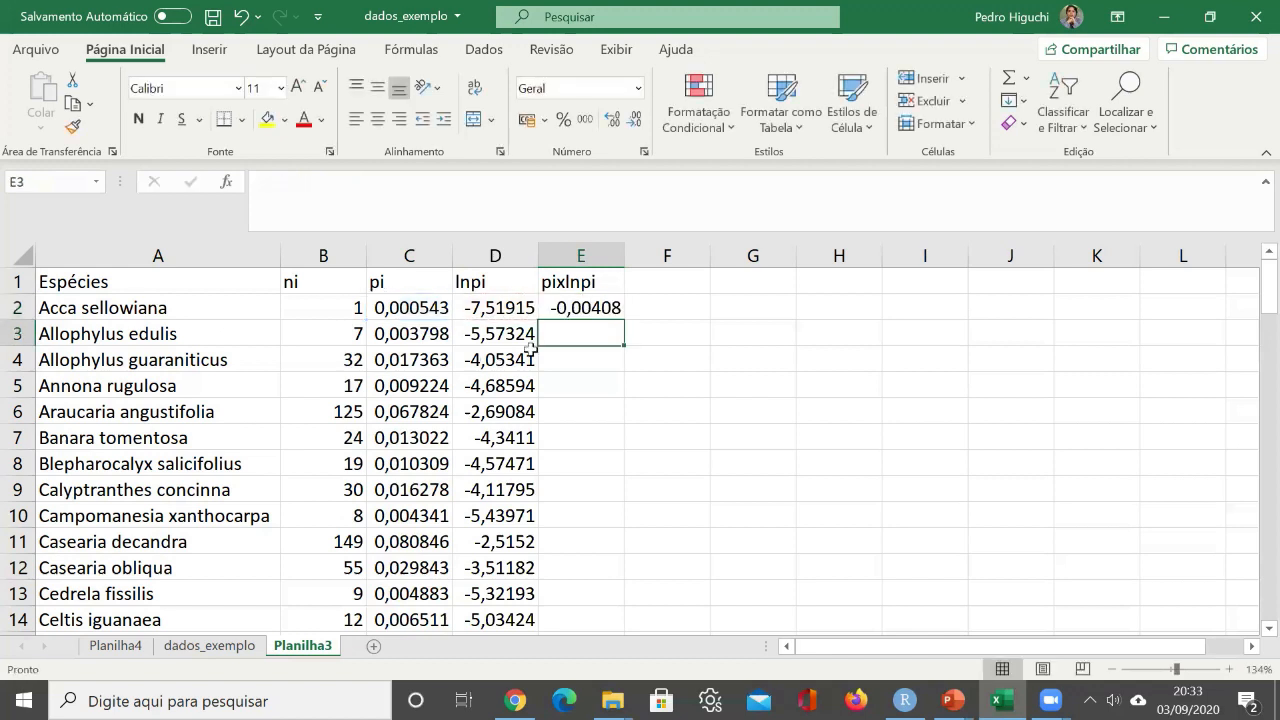
# Fill the E2 formula down the pixlnpi column and check that it reaches the last species row.
pyautogui.click(597, 310)
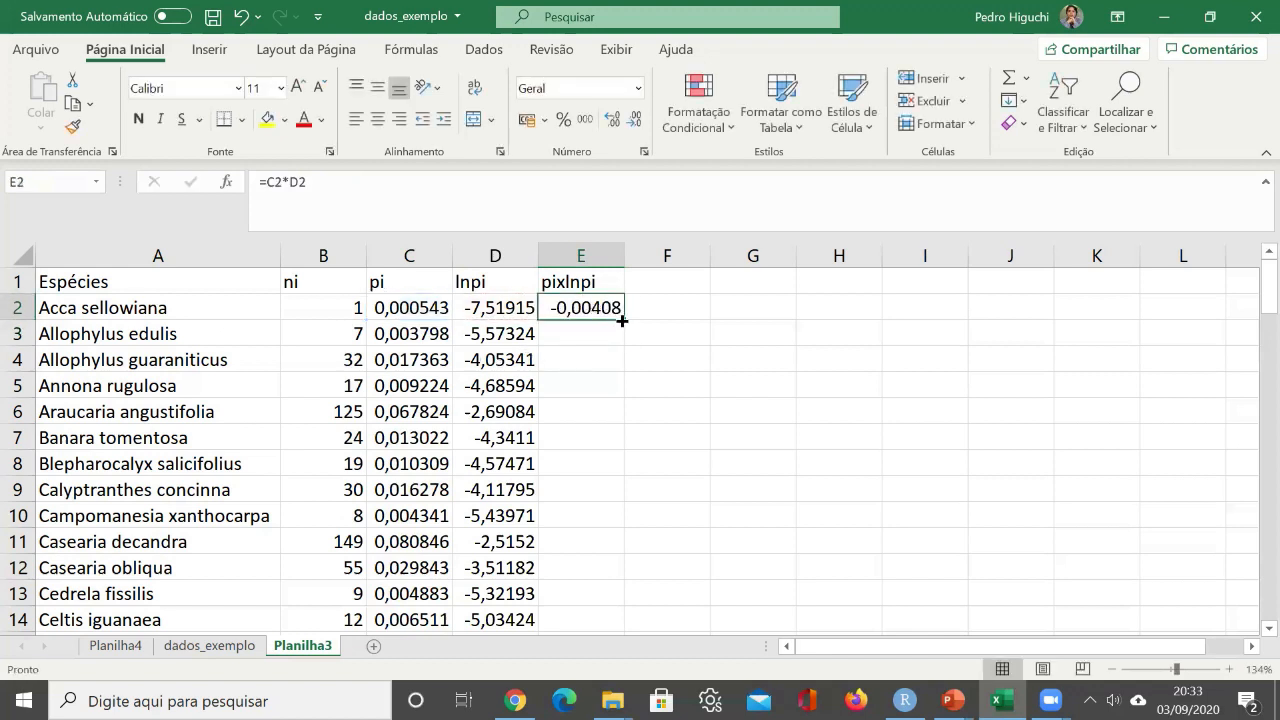
pyautogui.doubleClick(623, 321)
pyautogui.click(585, 370)
pyautogui.hotkey('ctrl', 'Down')
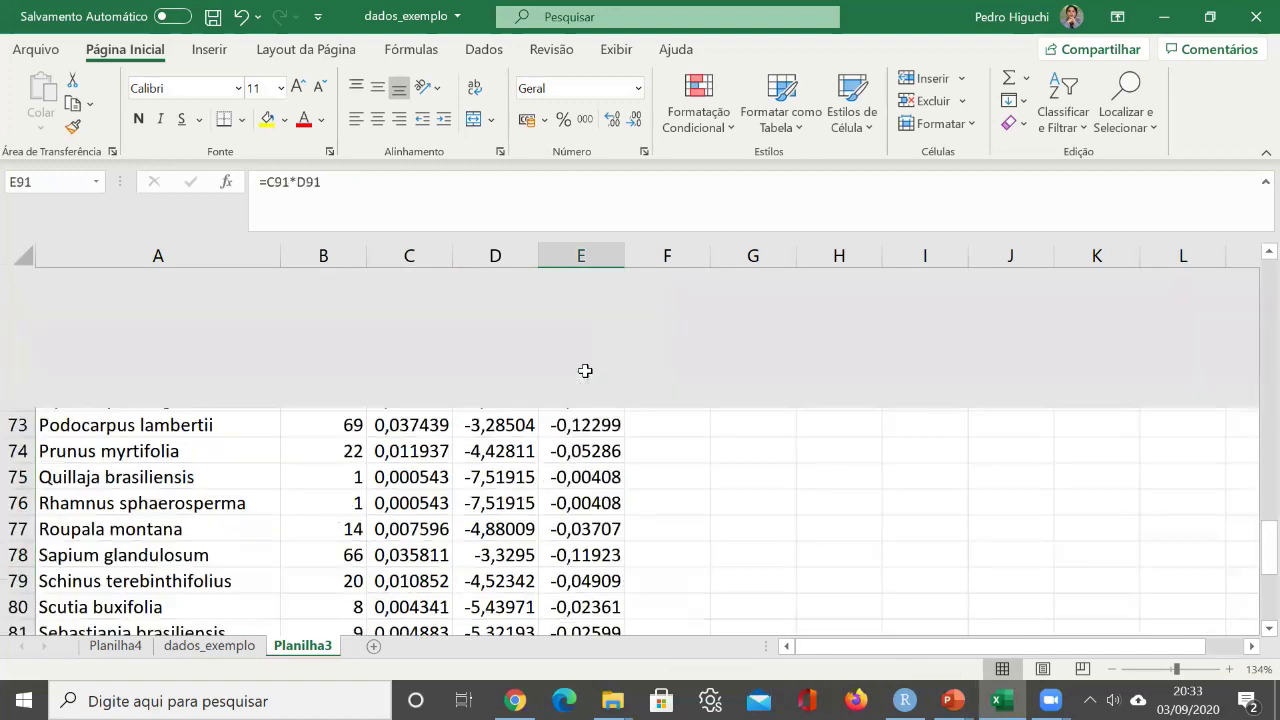
pyautogui.press('Down')
pyautogui.press('Up')
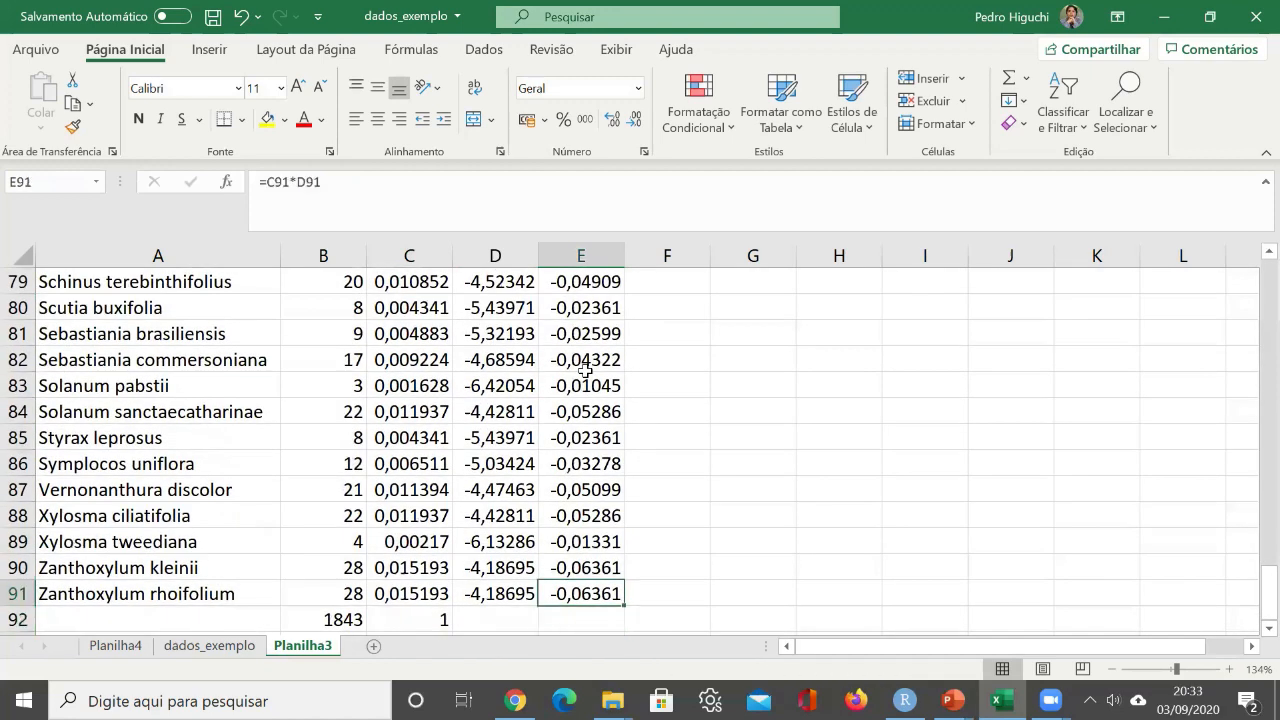
# Enter the label H' in G2, beside the species table.
pyautogui.hotkey('ctrl', 'Up')
pyautogui.press('Right')
pyautogui.press('Right')
pyautogui.press('Down')
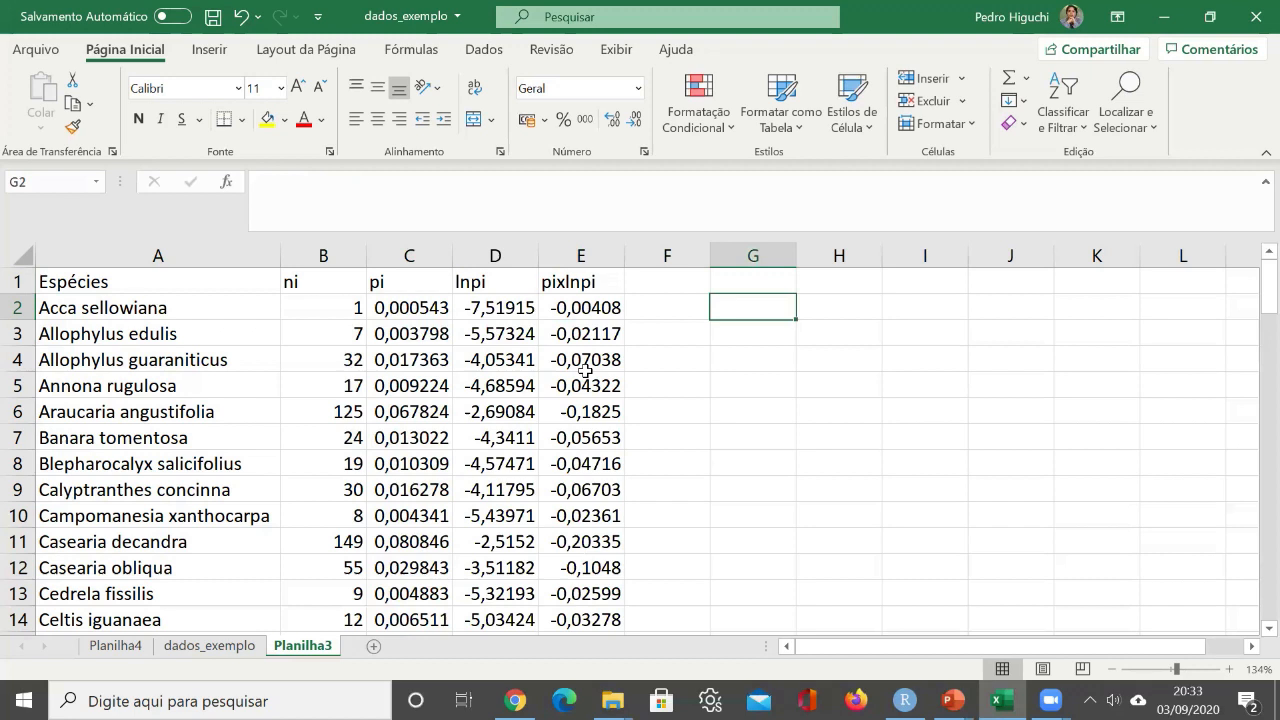
pyautogui.write("H'")
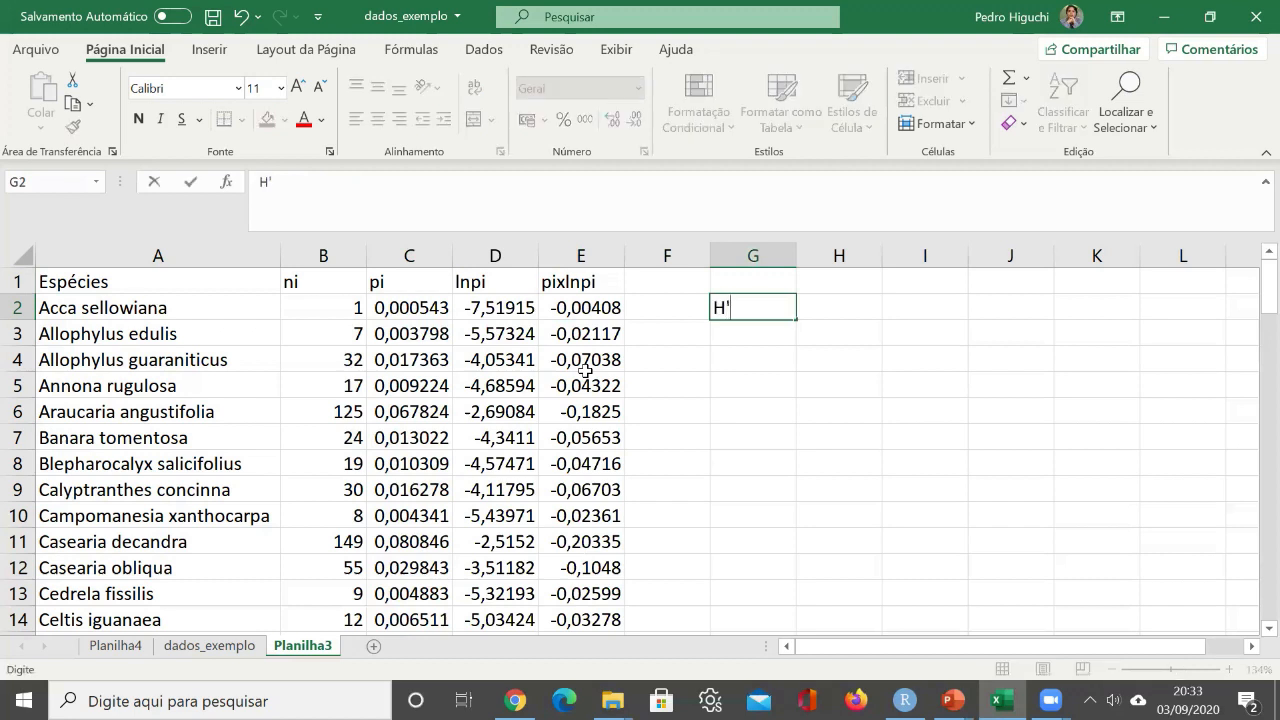
pyautogui.press('Tab')
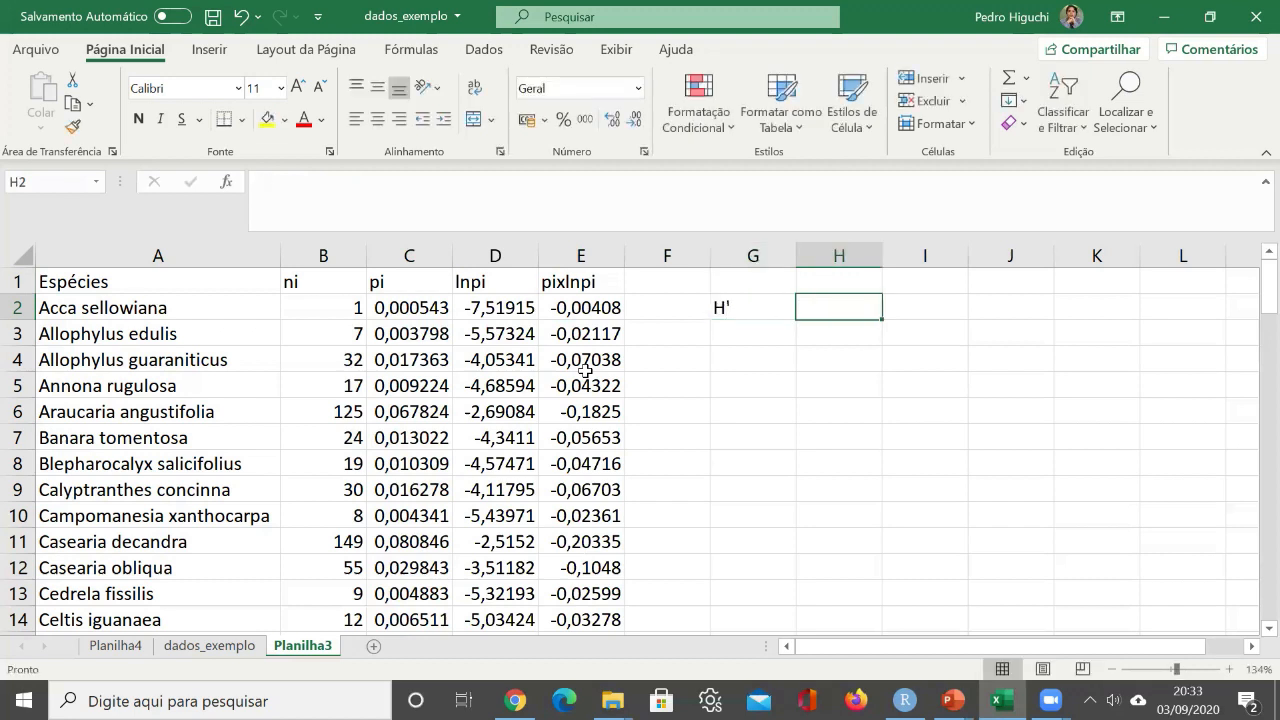
# Calculate the H' diversity index in H2 with the formula =-1*SOMA(E2:E91).
pyautogui.write('=-1*soma')
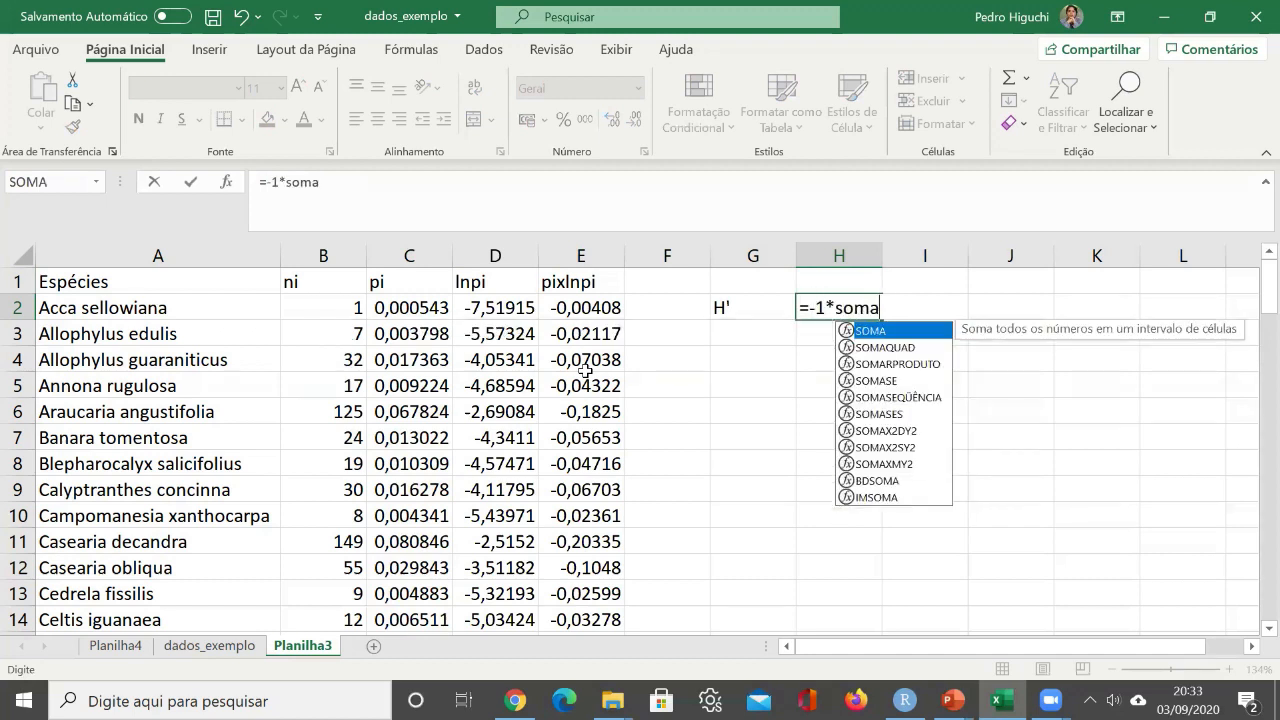
pyautogui.write('(')
pyautogui.press('Left')
pyautogui.press('Left')
pyautogui.press('Left')
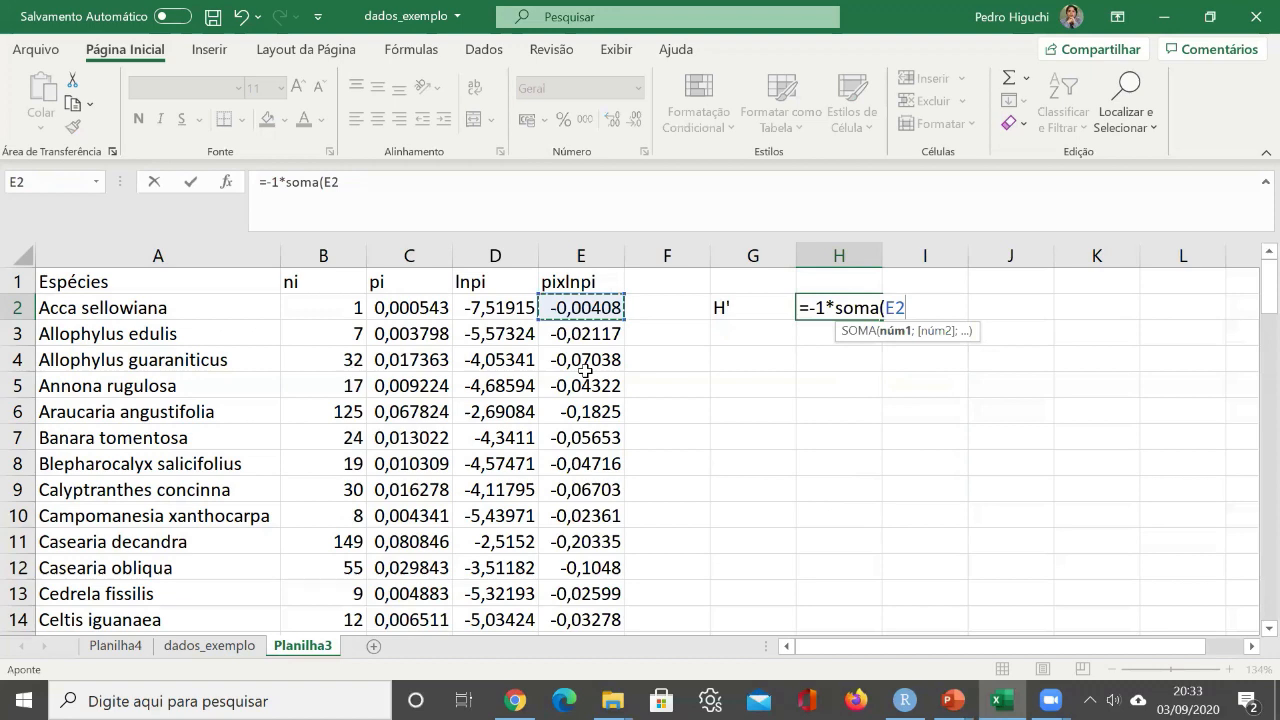
pyautogui.hotkey('ctrl', 'shift', 'Down')
pyautogui.write(')')
pyautogui.press('Return')
pyautogui.press('Up')
pyautogui.press('Up')
pyautogui.press('Down')
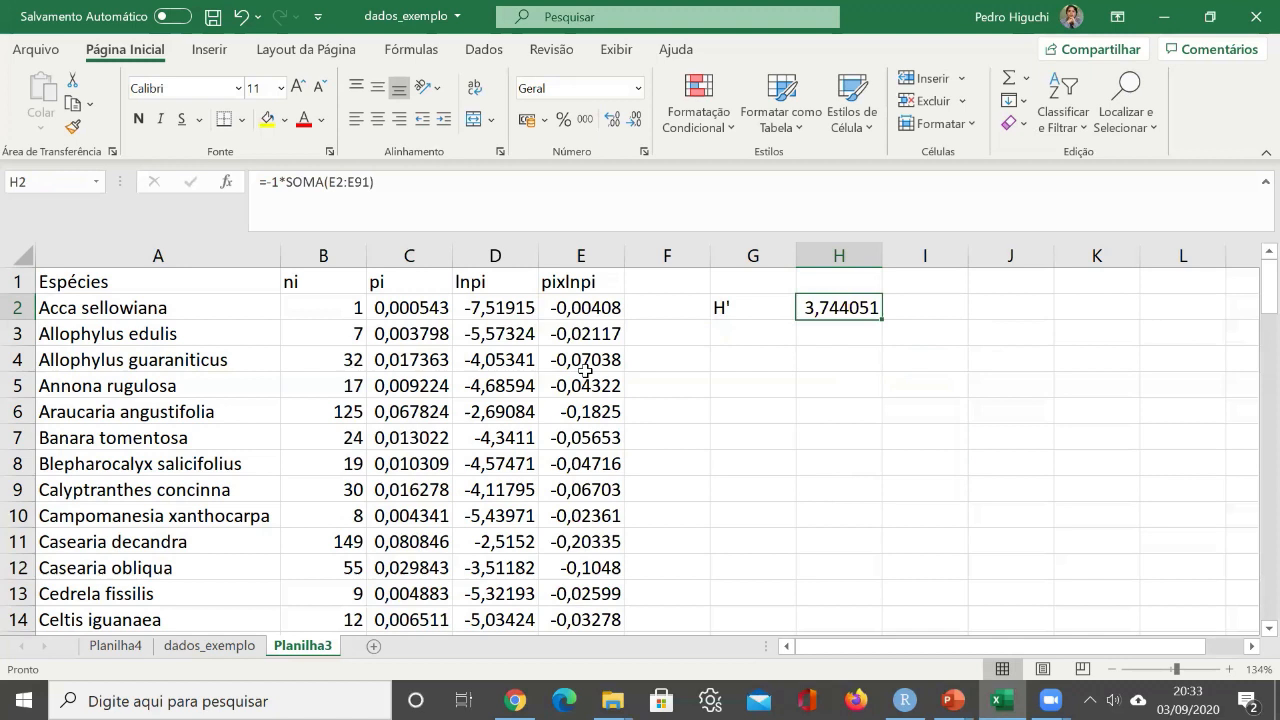
# Enter the labels Hmax in G3 and S in G4, below H'.
pyautogui.press('Down')
pyautogui.press('Left')
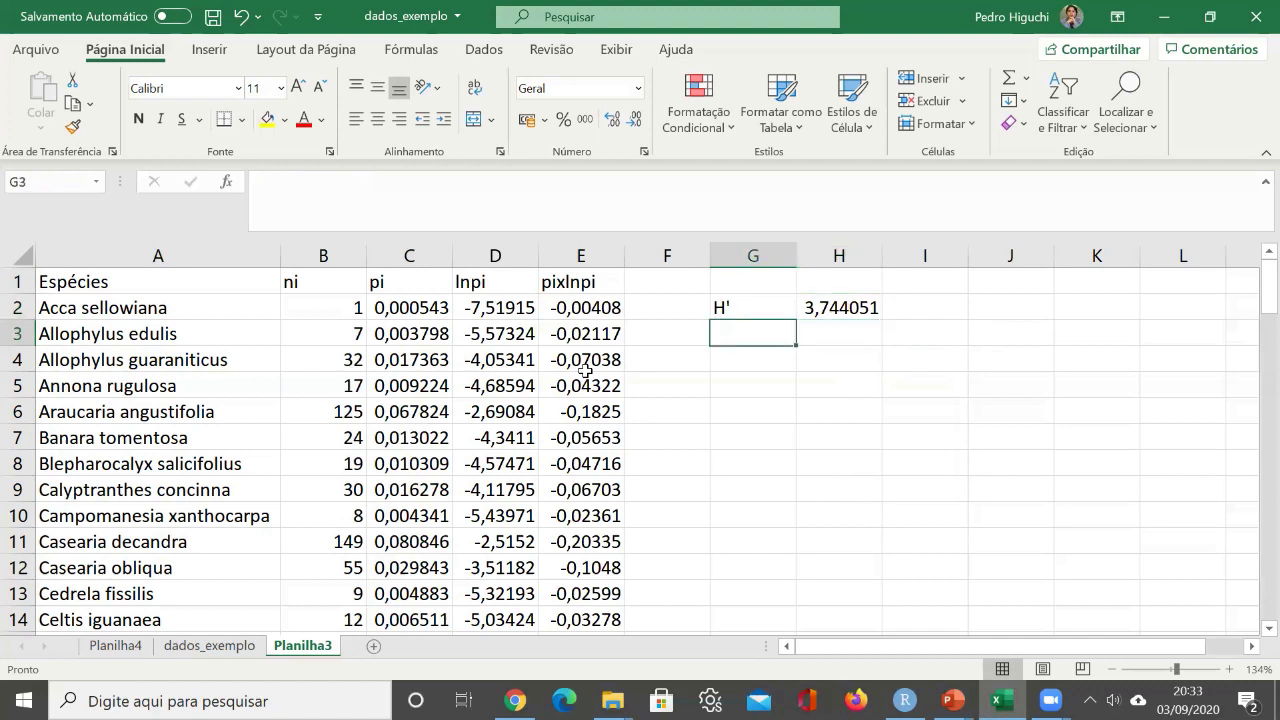
pyautogui.write('Hmax')
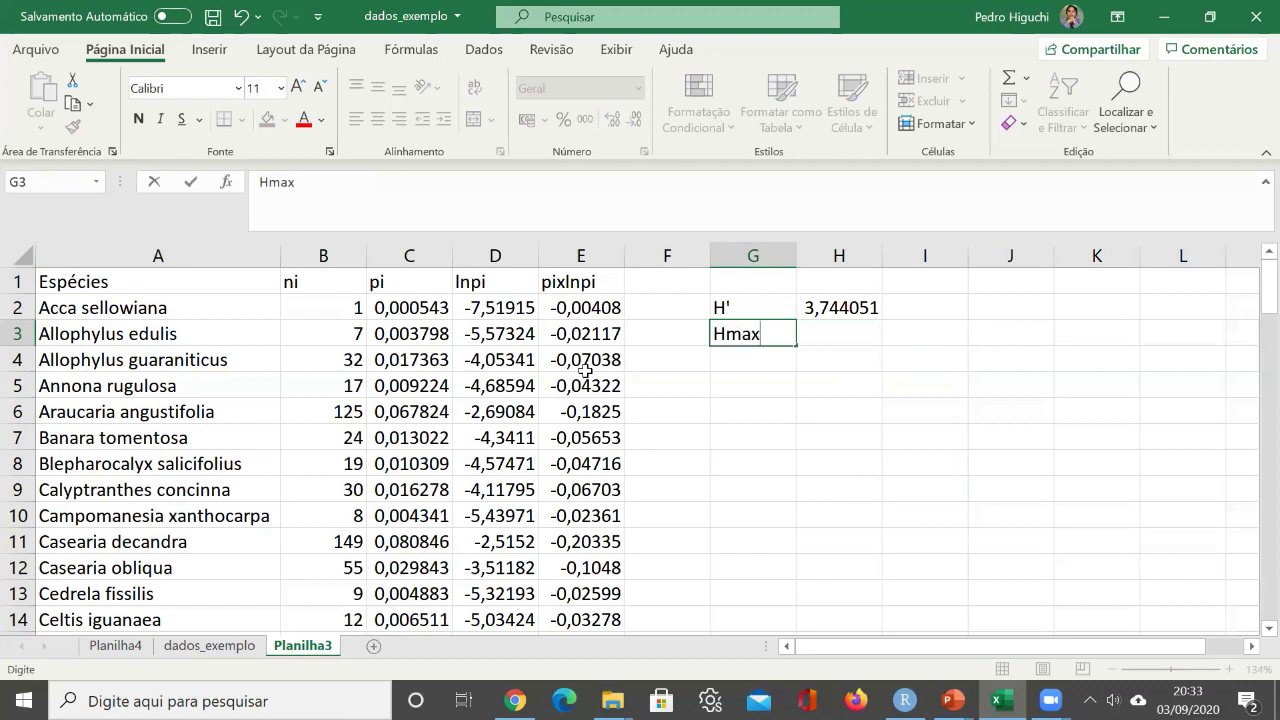
pyautogui.press('Tab')
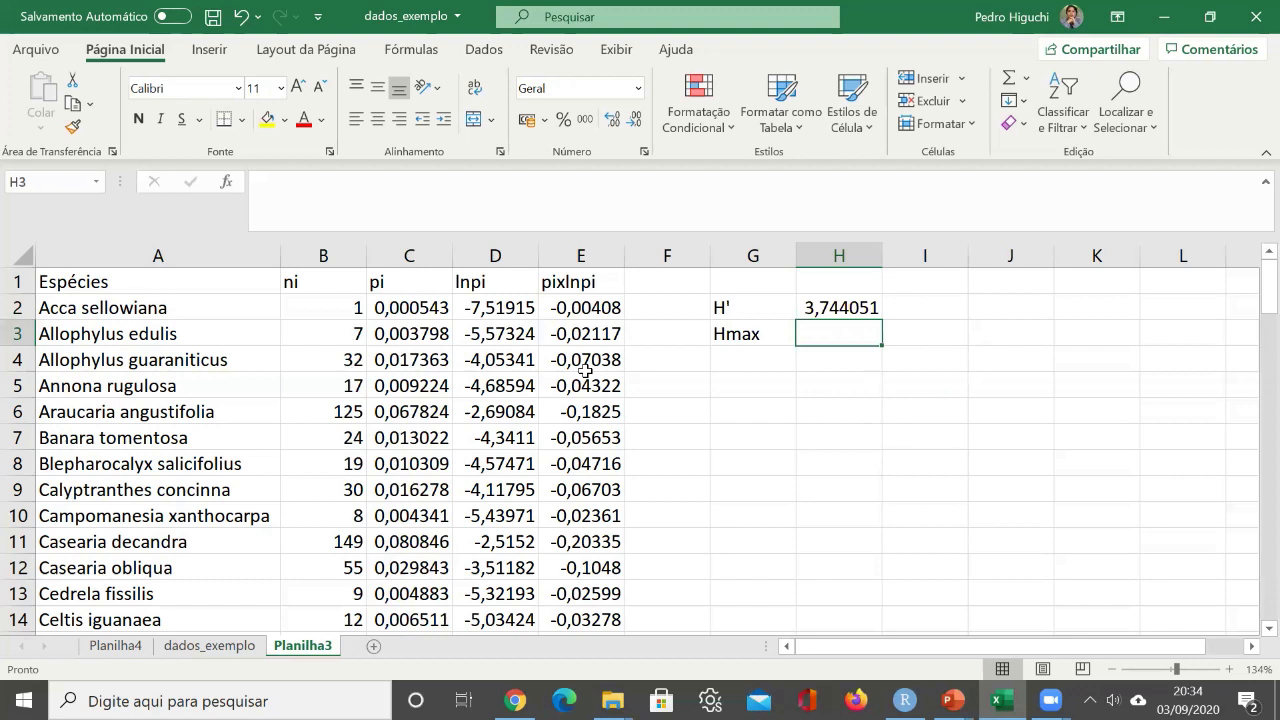
pyautogui.press('Return')
pyautogui.write('S')
pyautogui.press('Tab')
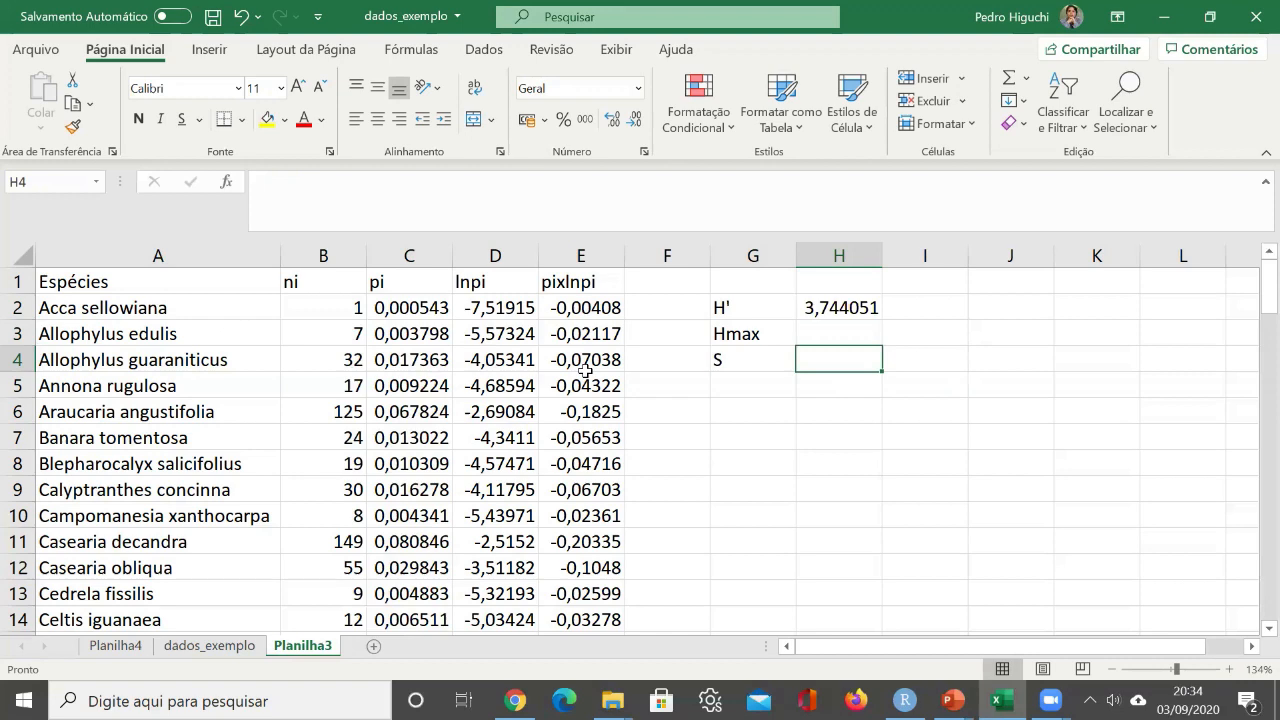
# Count the species for S in H4 with the formula =CONT.VALORES(A2:A91).
pyautogui.write('=con')
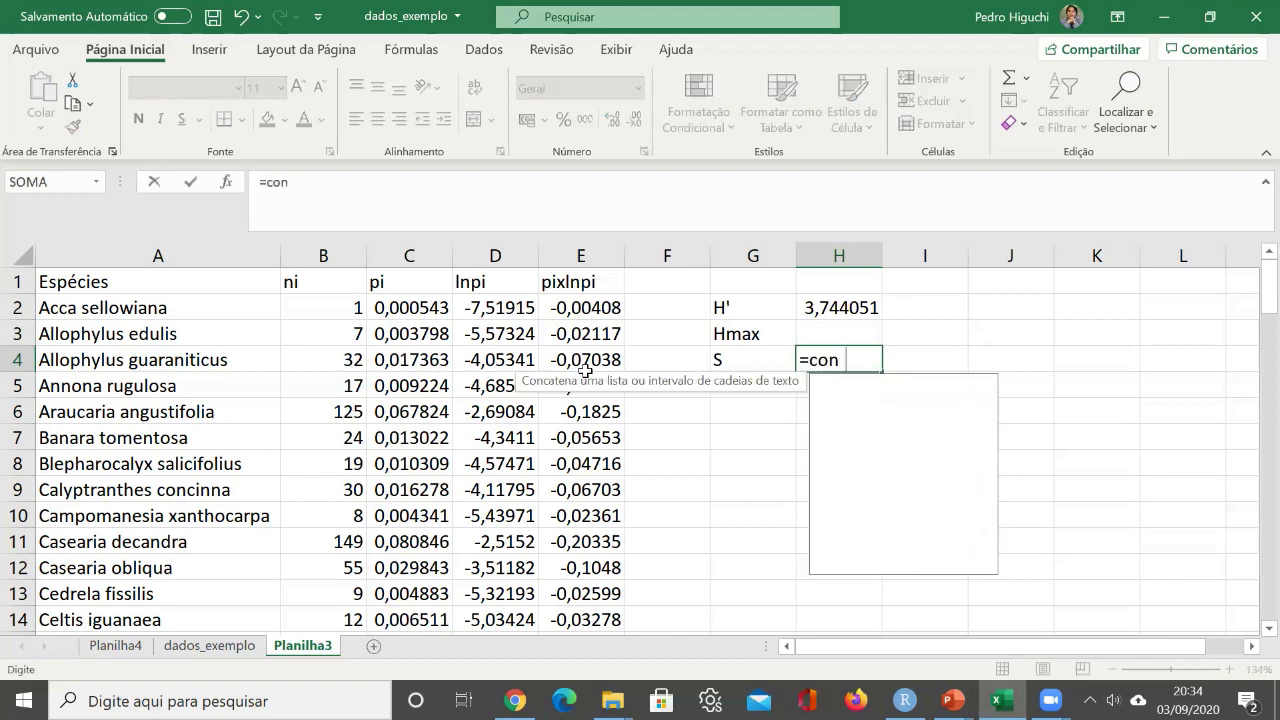
pyautogui.write('t.valores(')
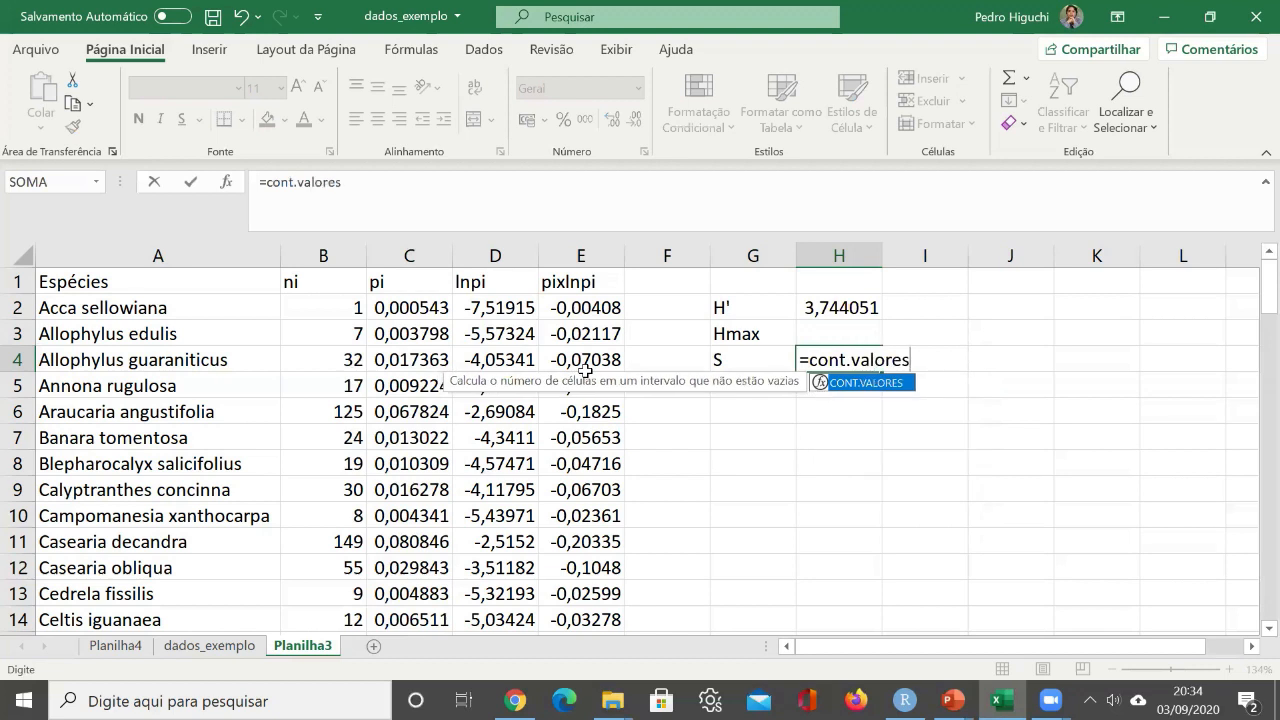
pyautogui.press('Left')
pyautogui.press('Left')
pyautogui.press('Left')
pyautogui.press('Left')
pyautogui.press('Left')
pyautogui.press('Left')
pyautogui.press('Left')
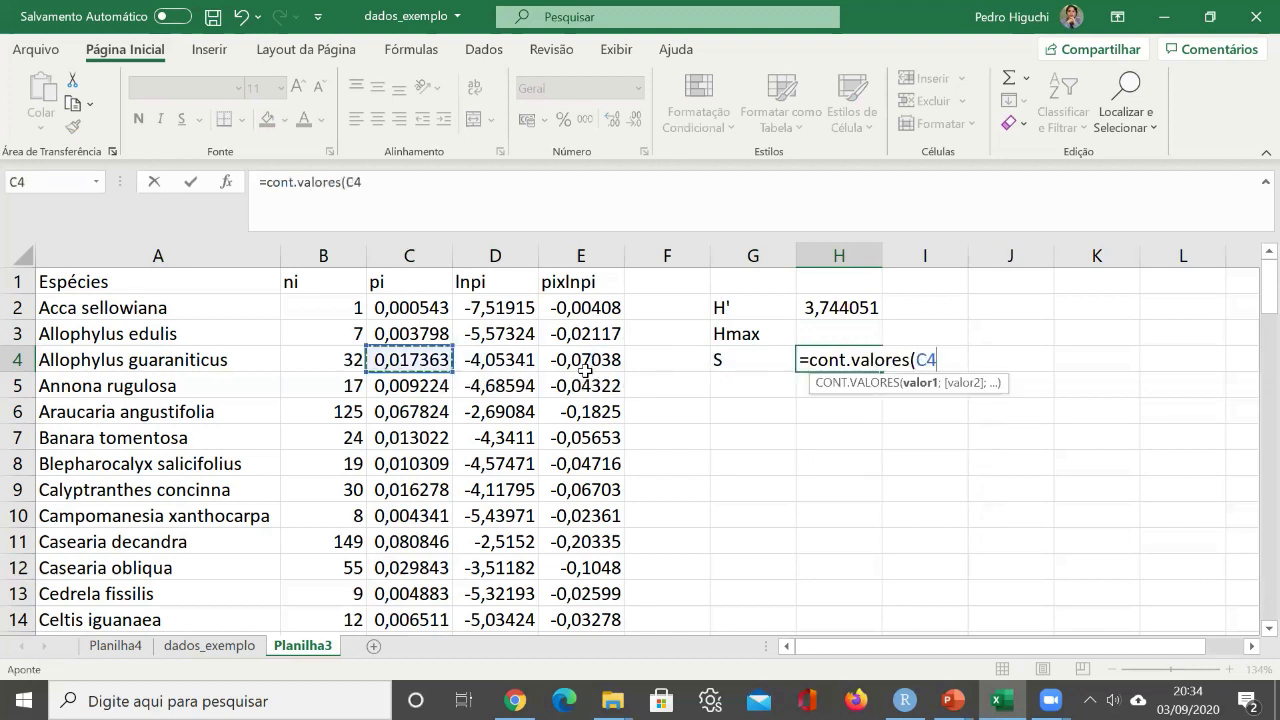
pyautogui.press('Up')
pyautogui.press('Up')
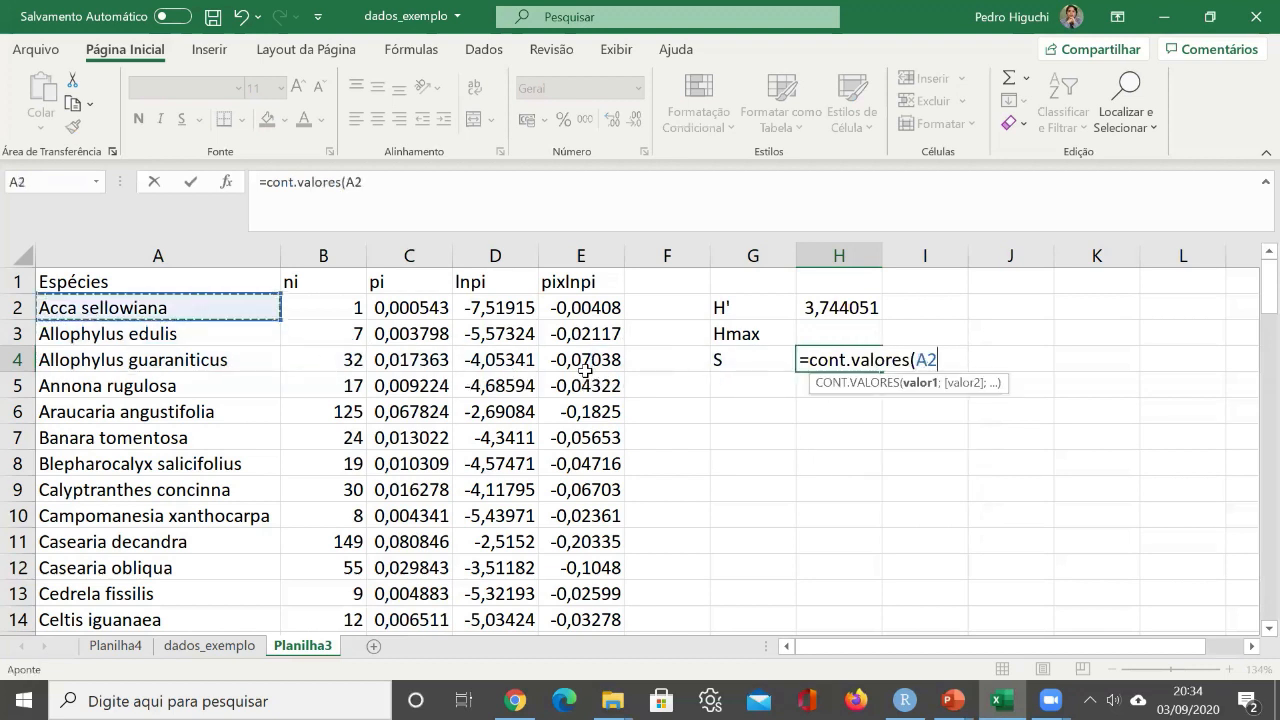
pyautogui.hotkey('ctrl', 'shift', 'Down')
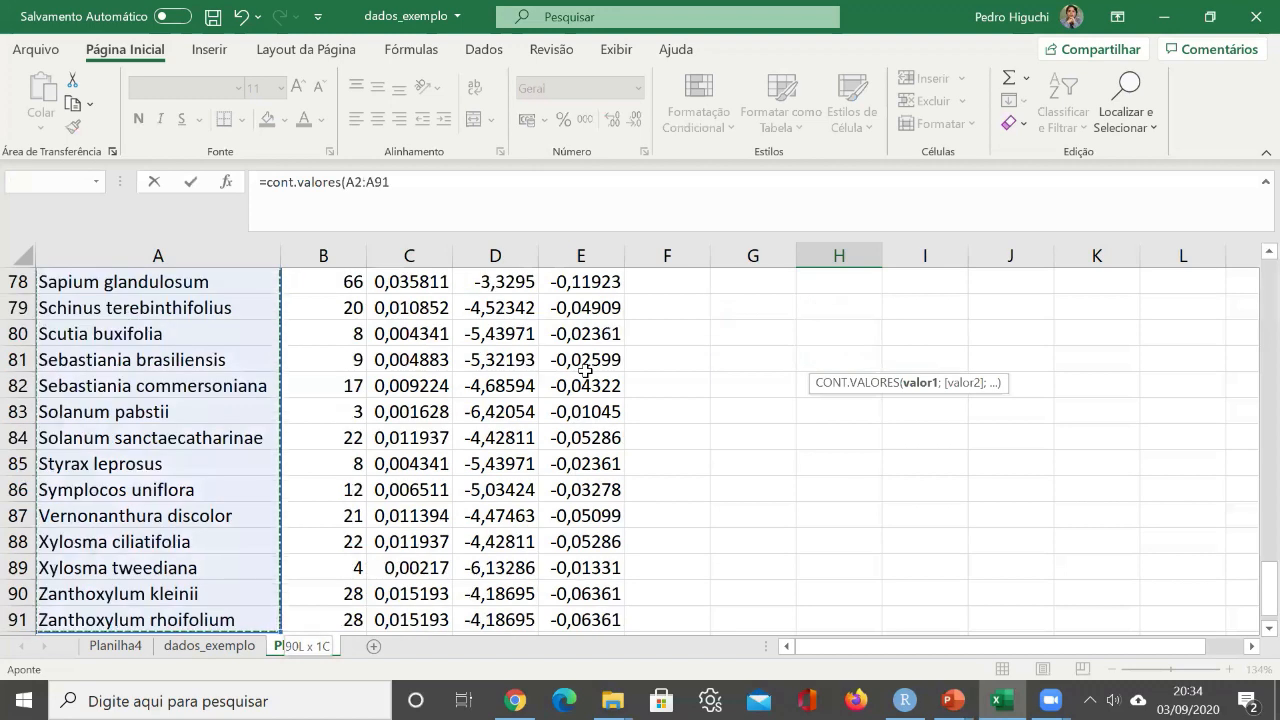
pyautogui.write(')')
pyautogui.press('Return')
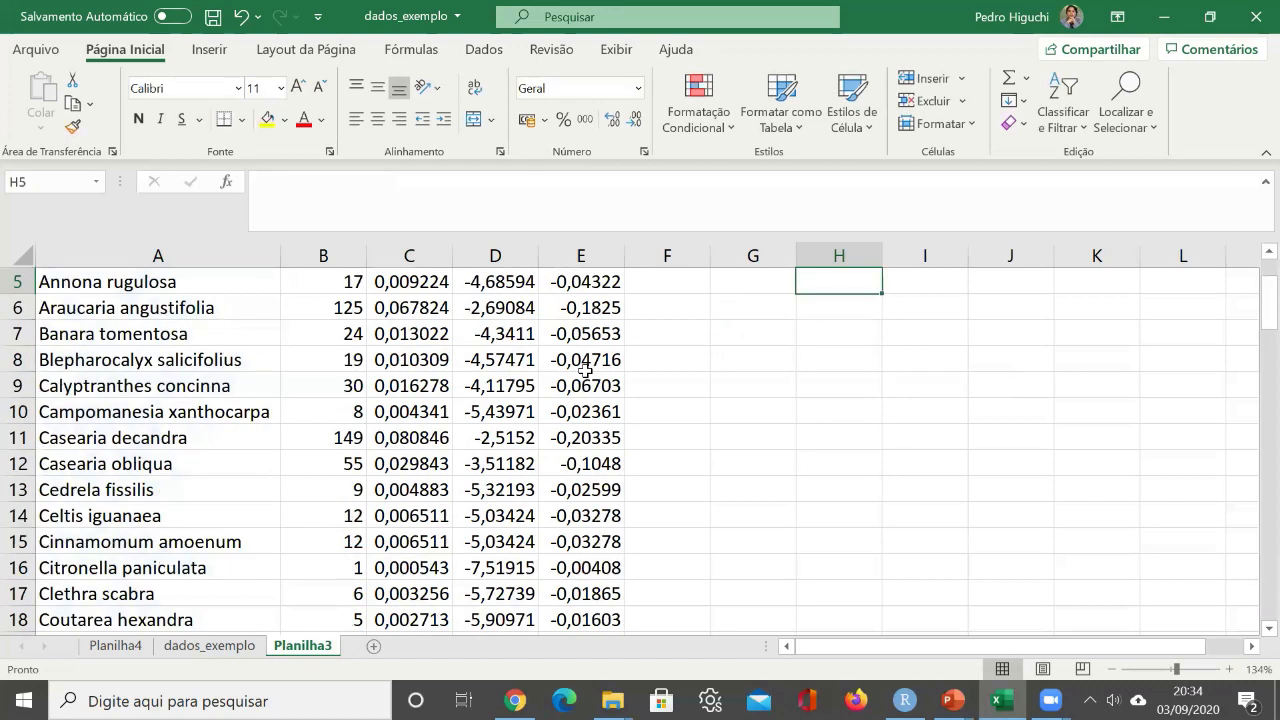
pyautogui.press('Up')
pyautogui.press('Up')
pyautogui.press('Up')
pyautogui.press('Down')
pyautogui.press('Down')
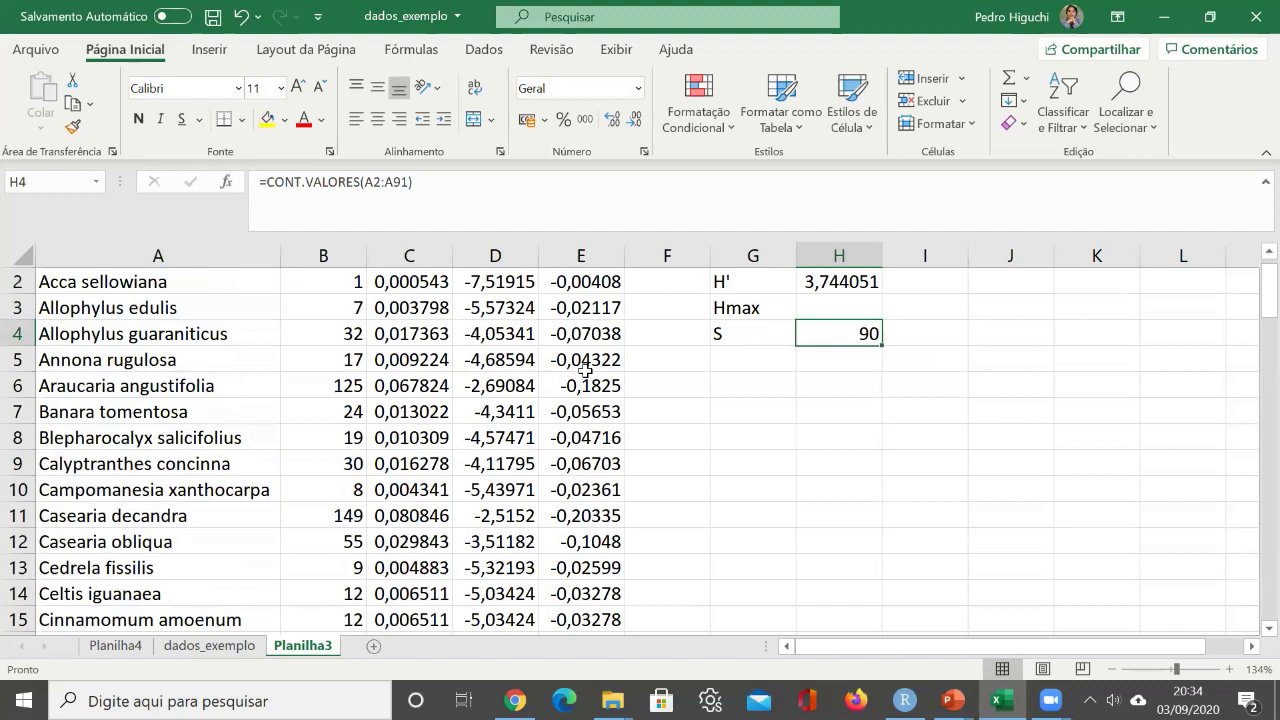
# Calculate Hmax in H3 as the natural logarithm of S with the formula =LN(H4).
pyautogui.press('Up')
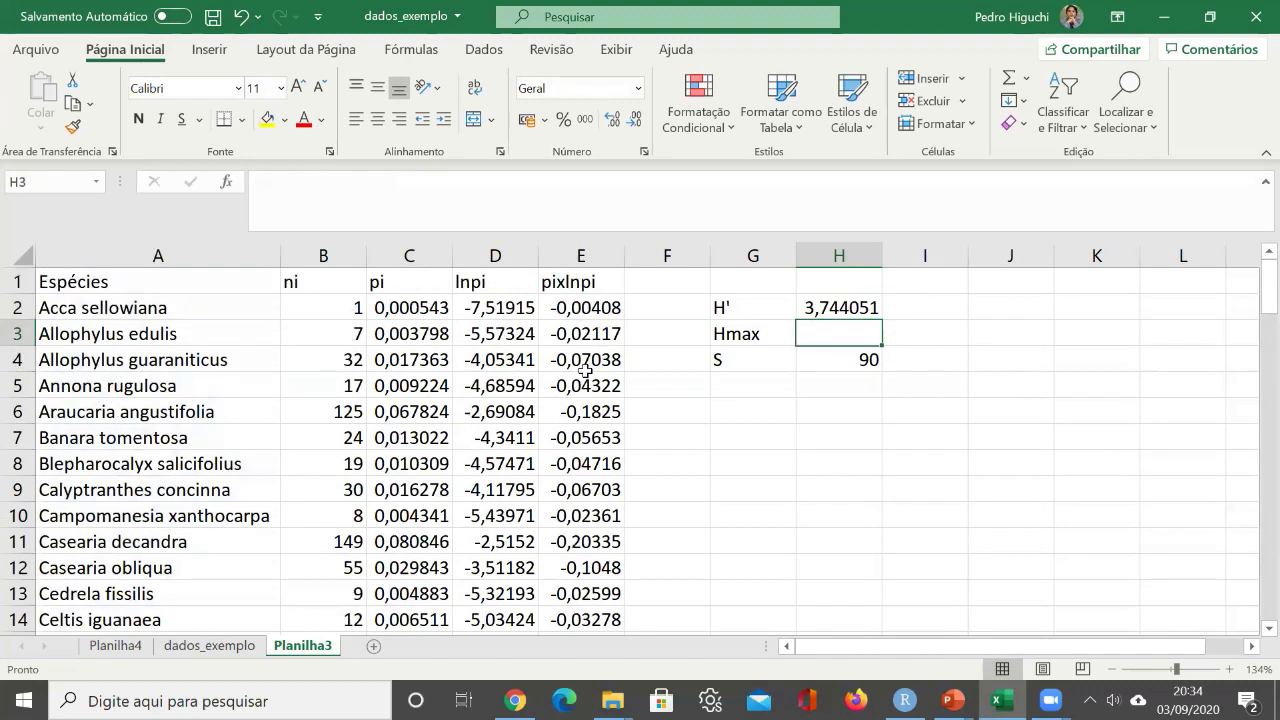
pyautogui.write('=')
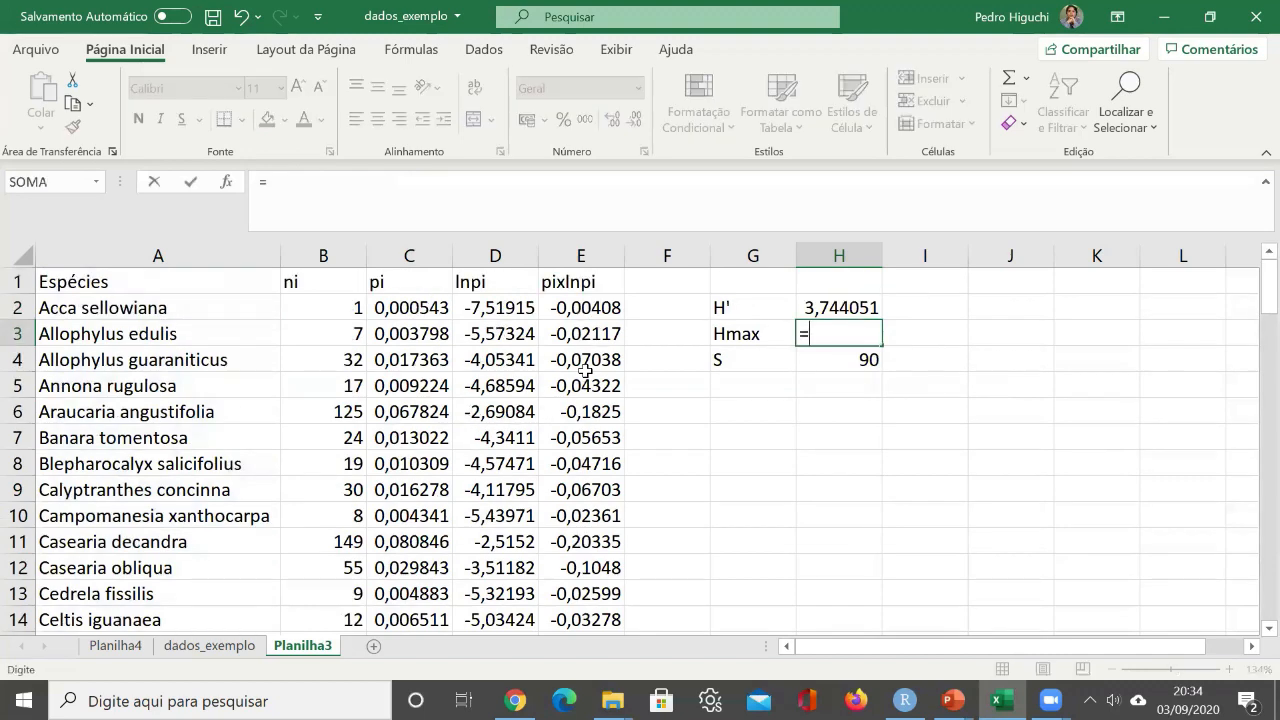
pyautogui.write('ln(')
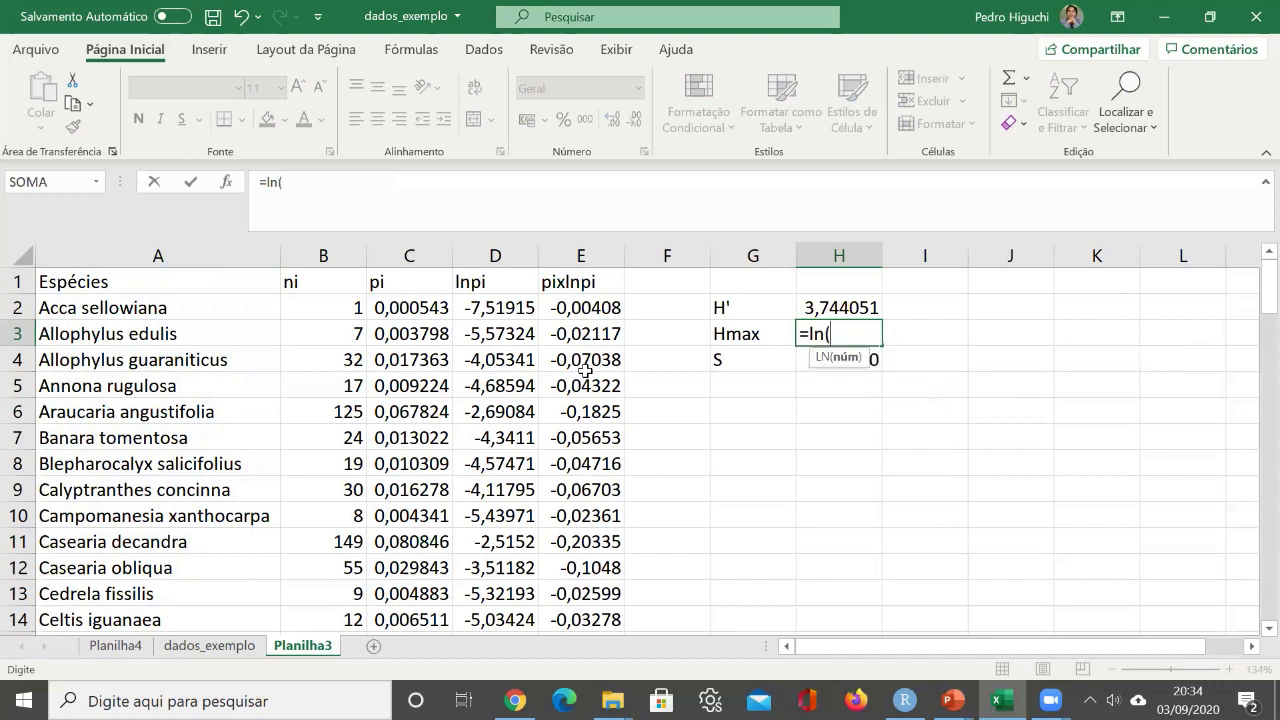
pyautogui.press('Down')
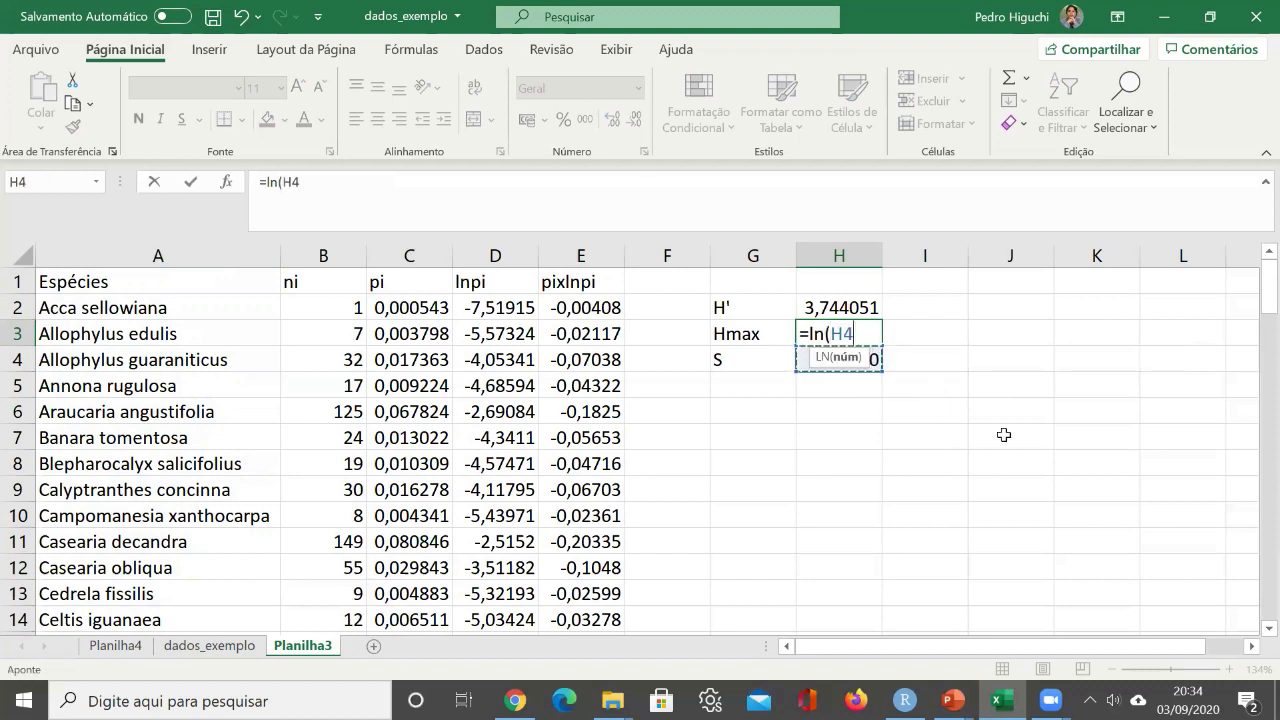
pyautogui.press('Return')
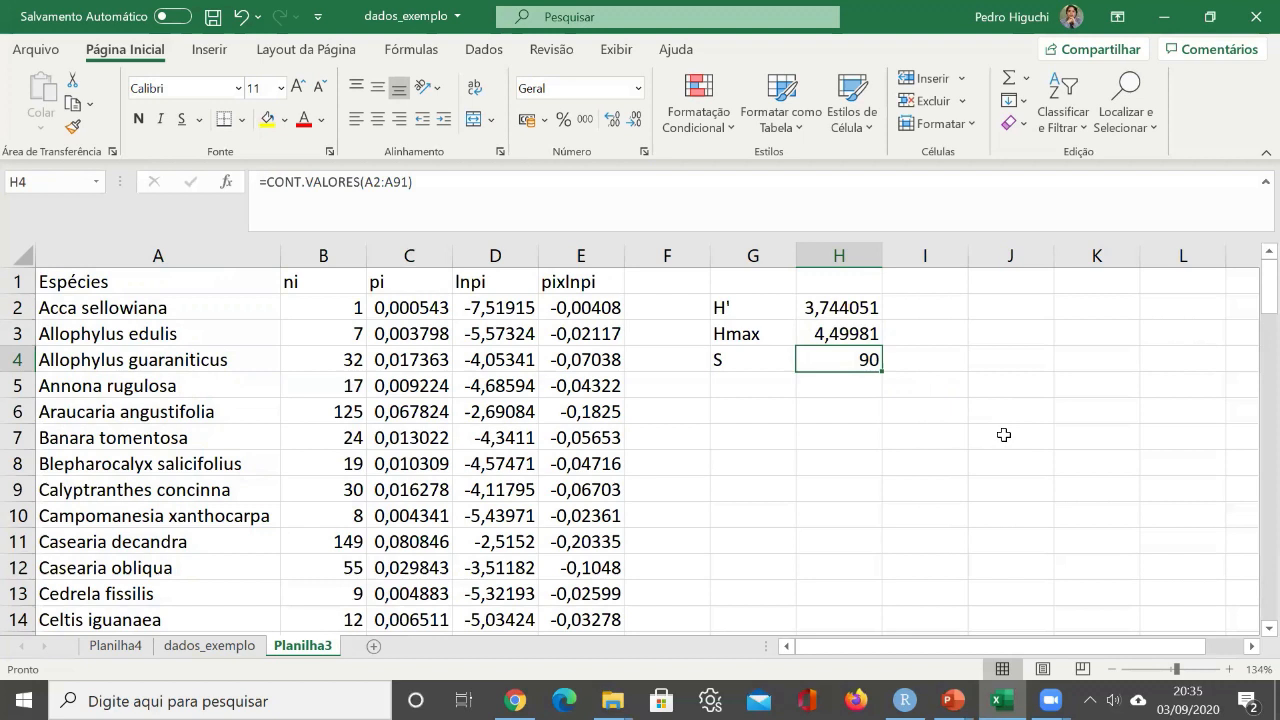
# Enter the label J in G5, below S.
pyautogui.press('Left')
pyautogui.press('Left')
pyautogui.press('Left')
pyautogui.press('Left')
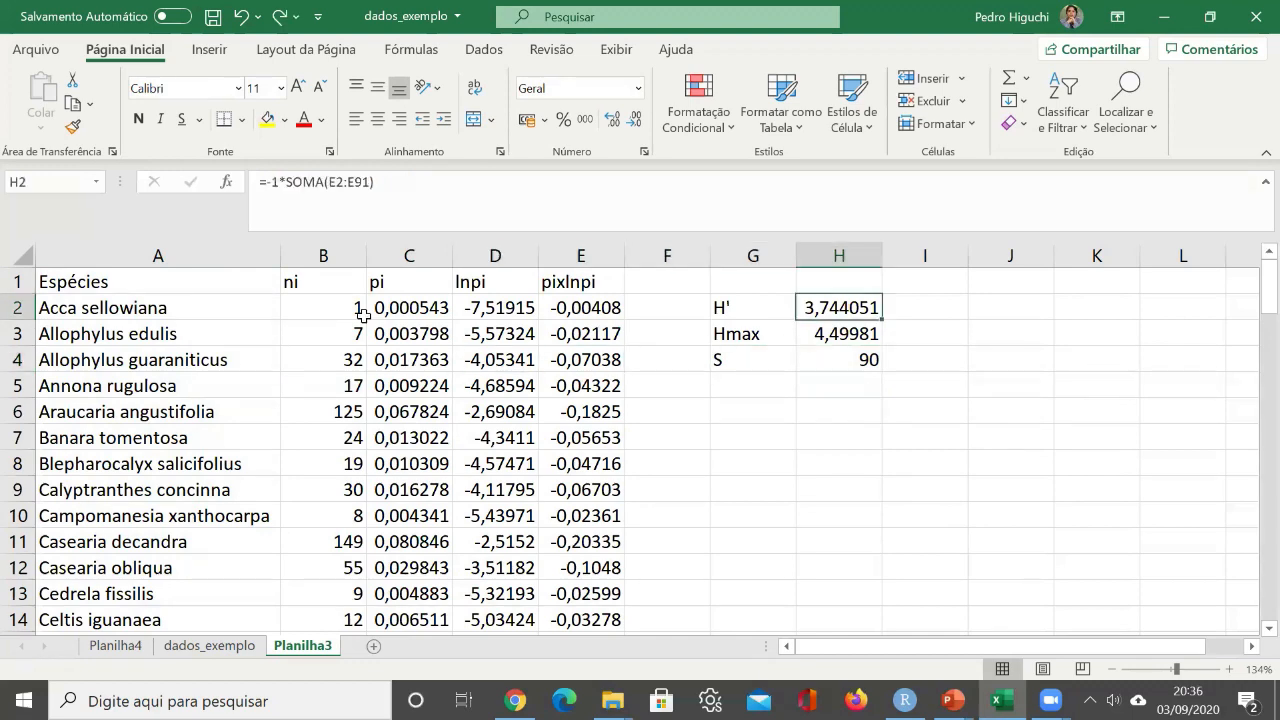
pyautogui.press('Down')
pyautogui.press('Down')
pyautogui.press('Down')
pyautogui.press('Left')
pyautogui.write('J')
pyautogui.press('Tab')
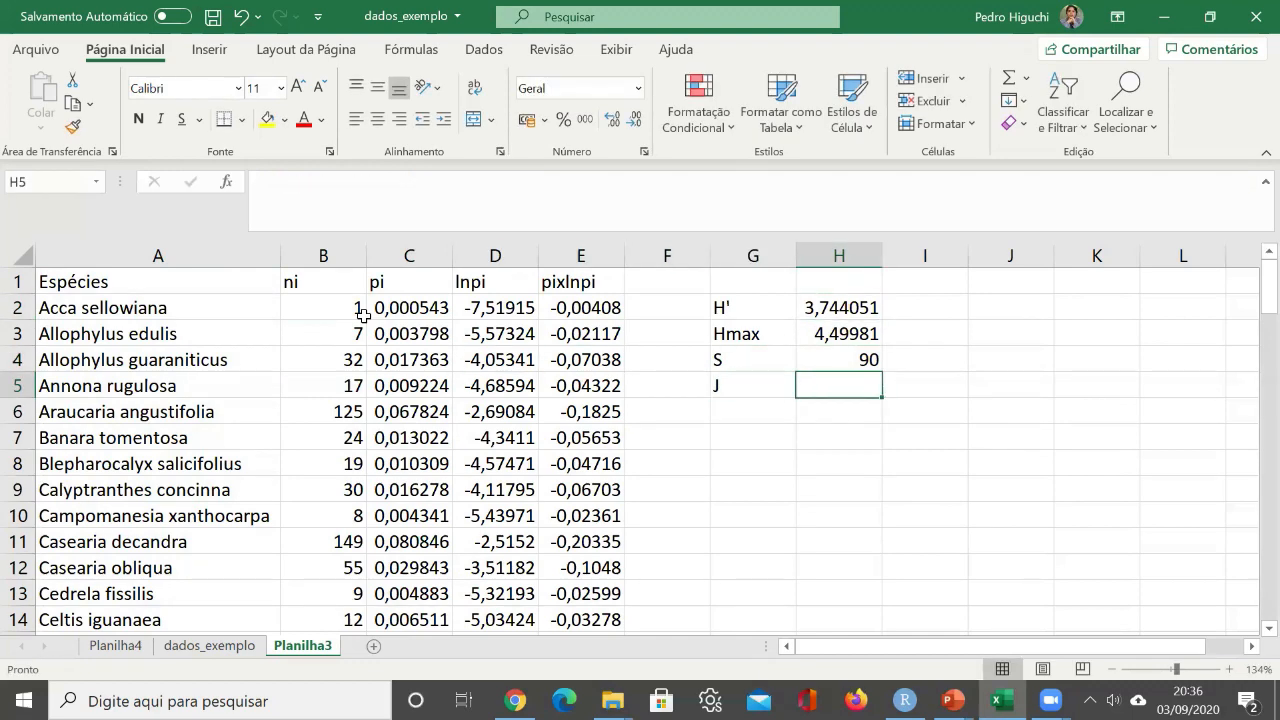
# Calculate J in H5 by dividing H' by Hmax with the formula =H2/H3.
pyautogui.write('=')
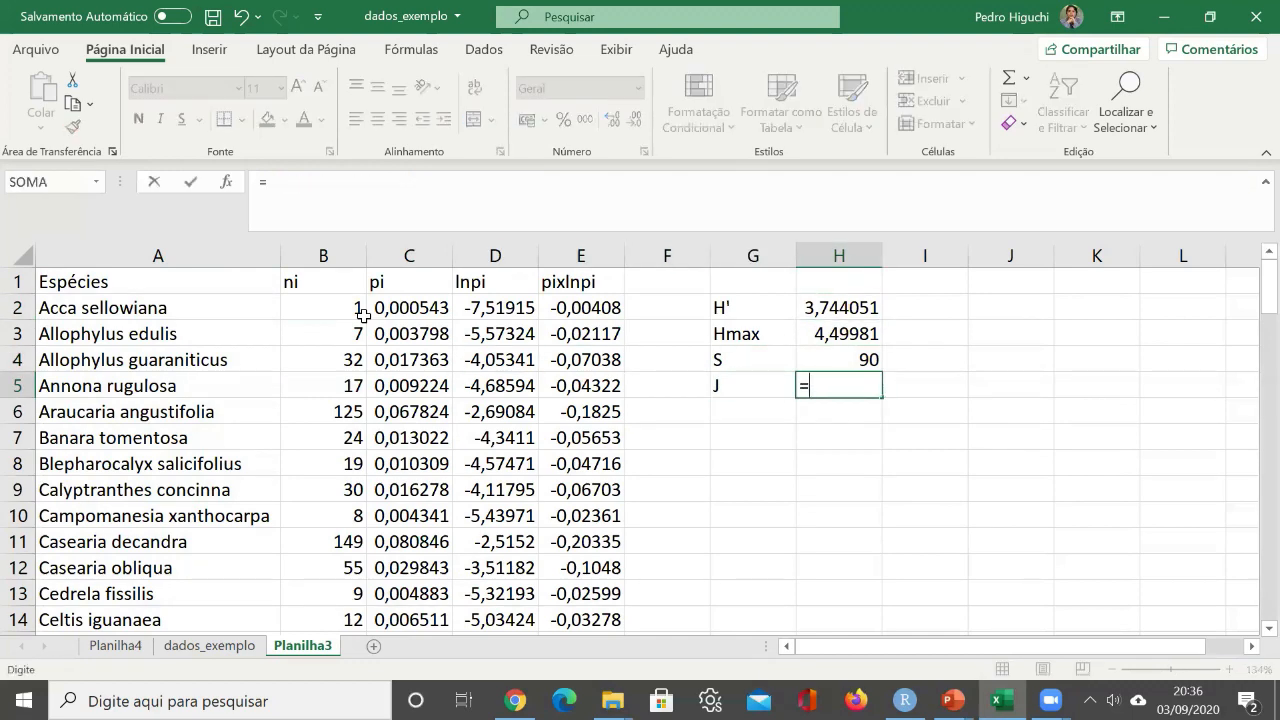
pyautogui.press('Up')
pyautogui.press('Up')
pyautogui.press('Up')
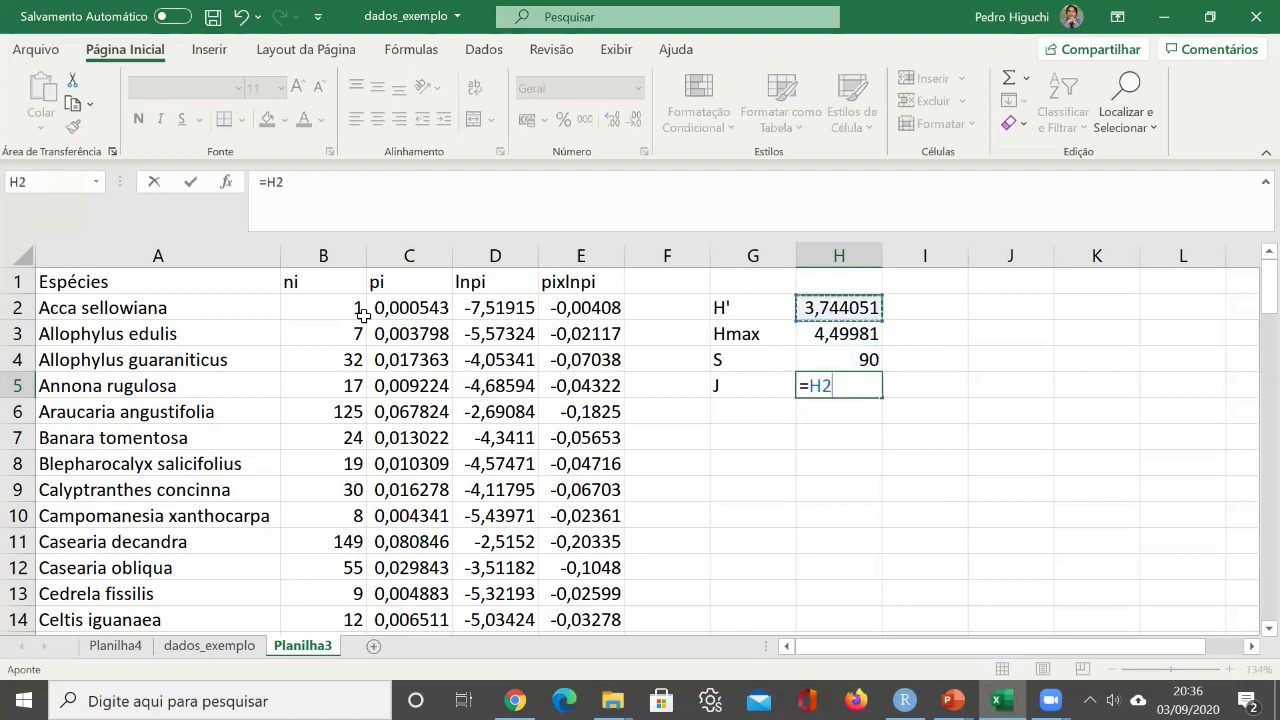
pyautogui.write('/')
pyautogui.press('Up')
pyautogui.press('Up')
pyautogui.press('Return')
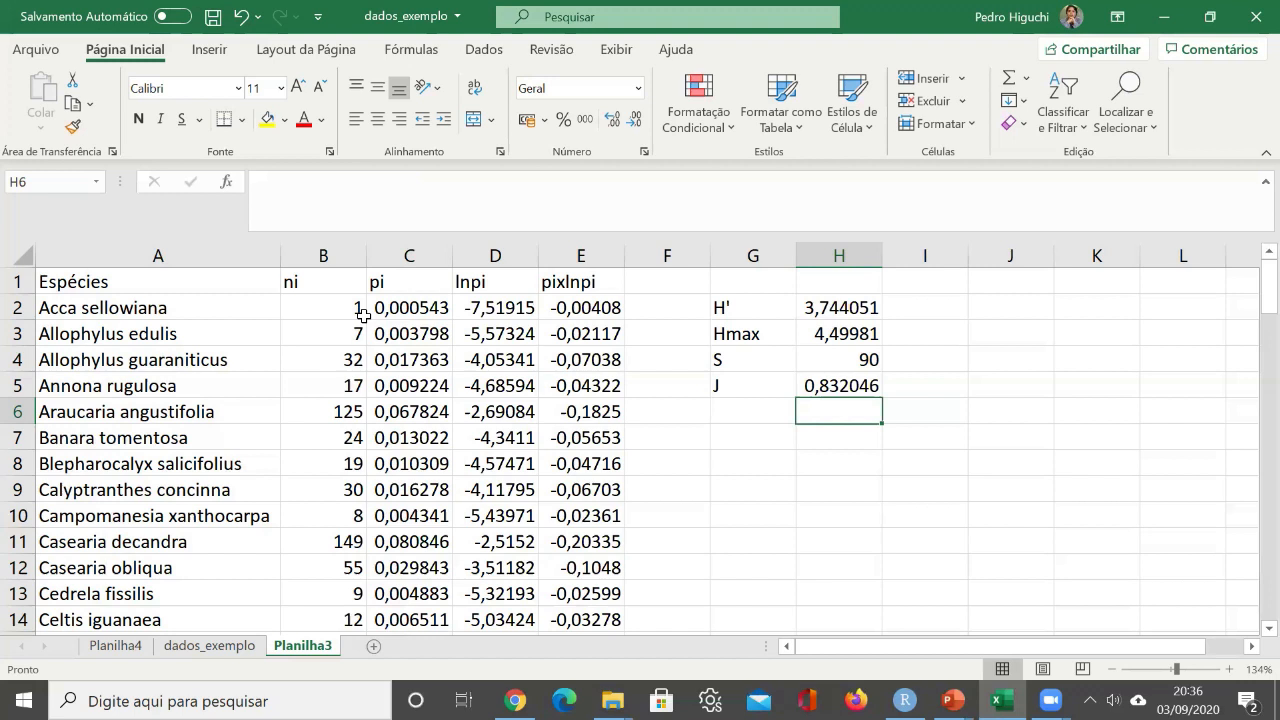
# Set the ni count of Acca sellowiana in B2 to 100.
pyautogui.press('Up')
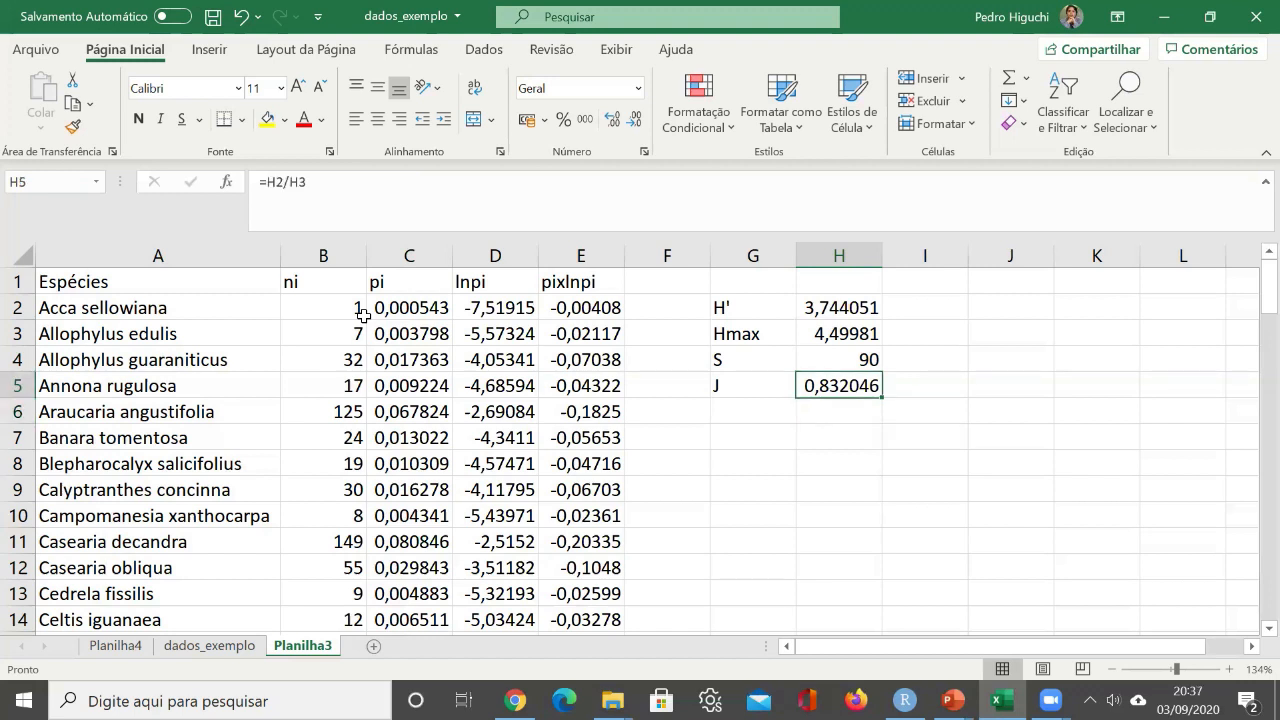
pyautogui.press('Left')
pyautogui.press('Left')
pyautogui.press('Left')
pyautogui.press('Left')
pyautogui.press('Left')
pyautogui.press('Left')
pyautogui.press('Left')
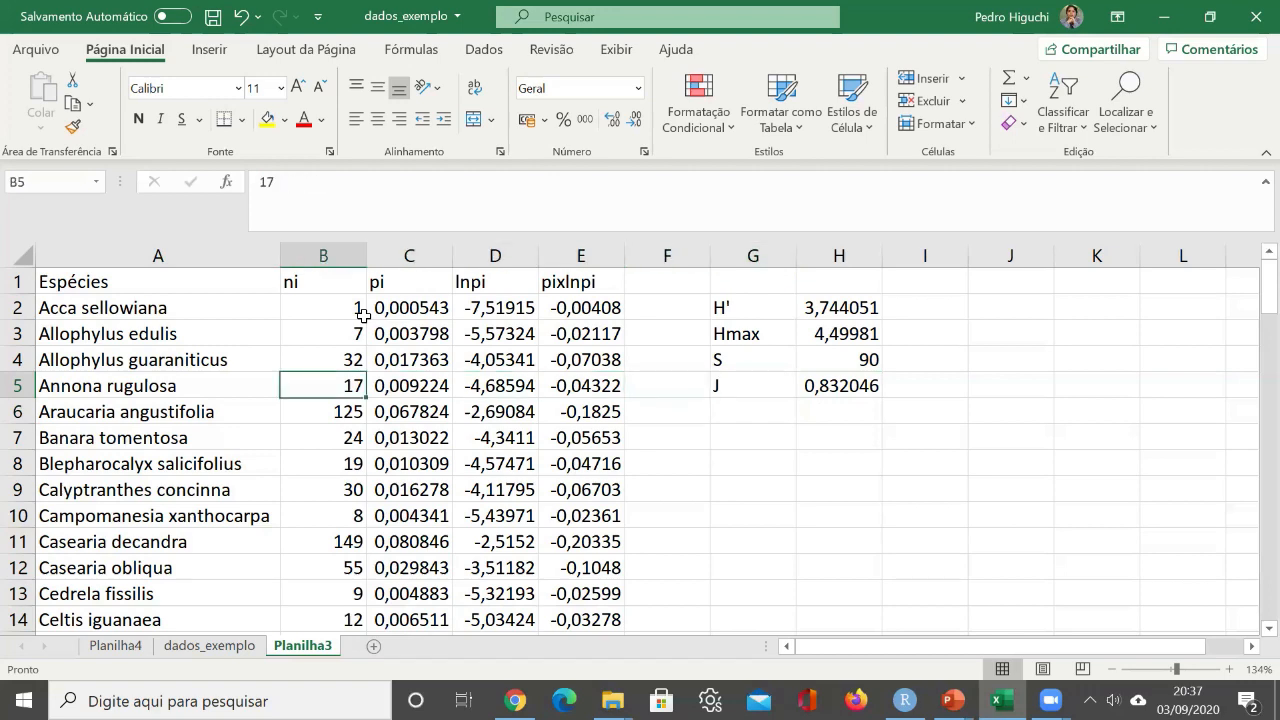
pyautogui.press('Up')
pyautogui.press('Up')
pyautogui.press('Right')
pyautogui.press('Up')
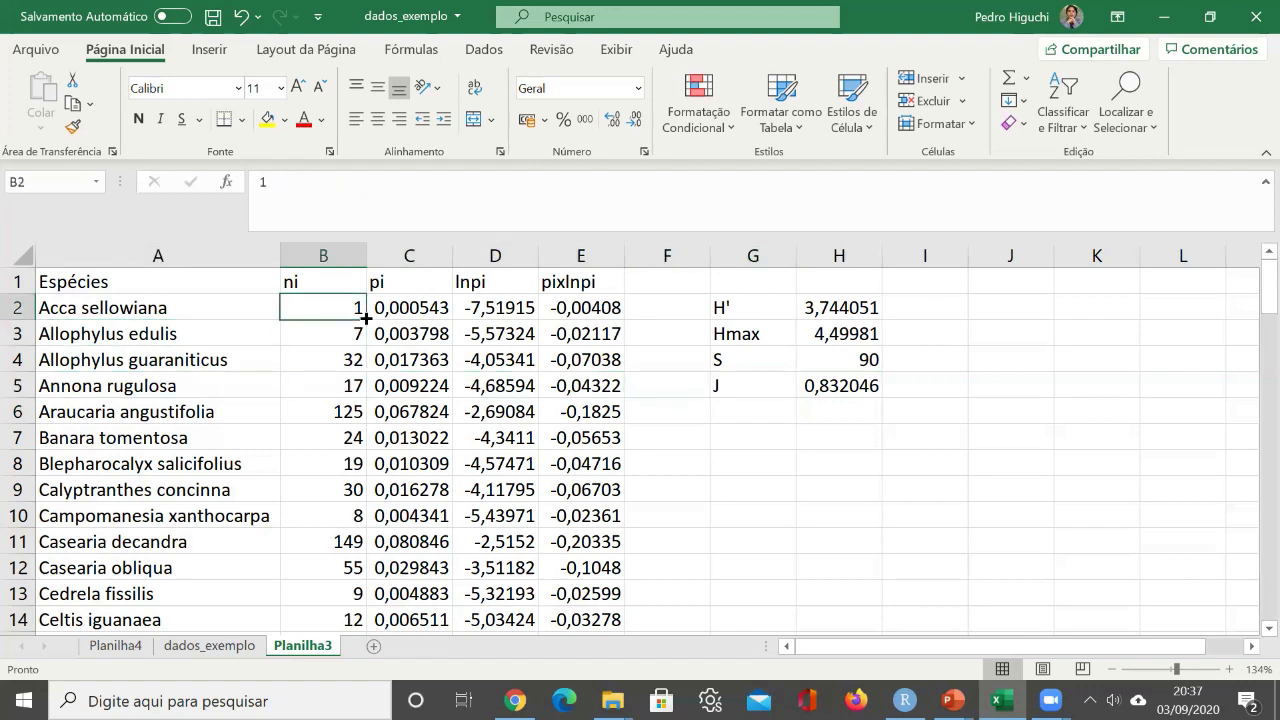
pyautogui.write('100')
pyautogui.press('Return')
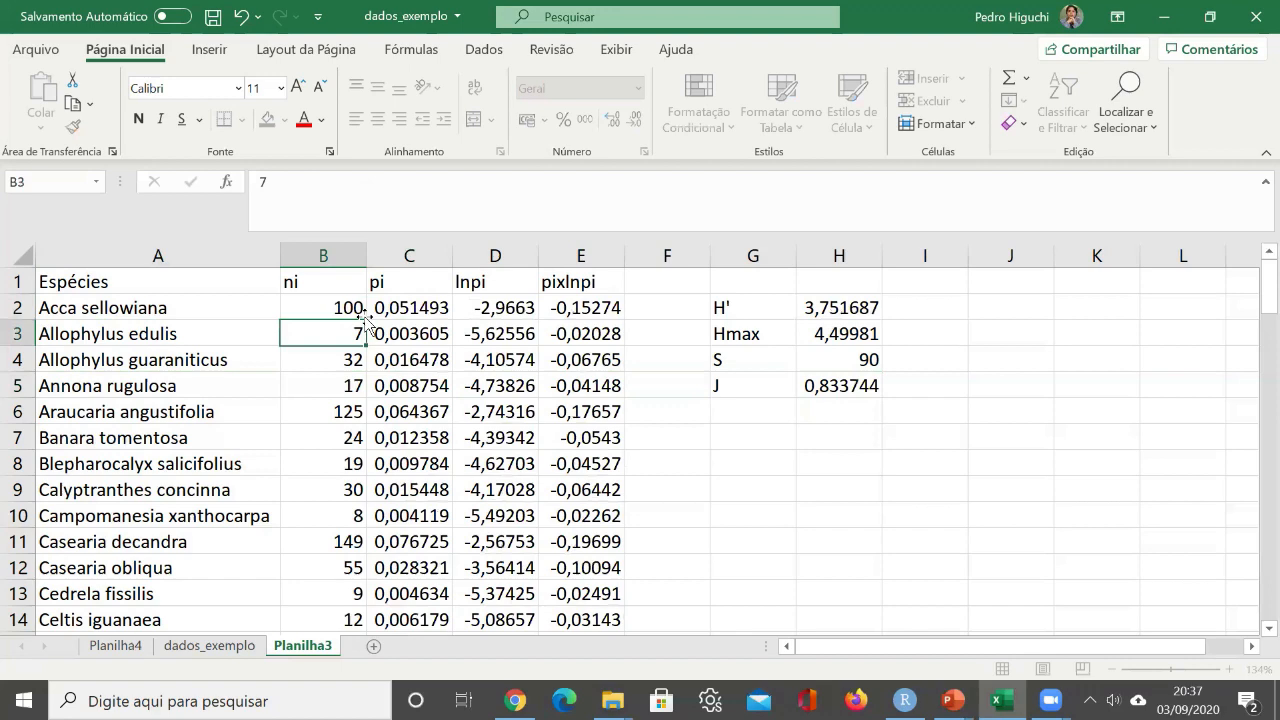
# Fill the value 100 from B2 down the ni column for all species and check H', Hmax and J.
pyautogui.press('Up')
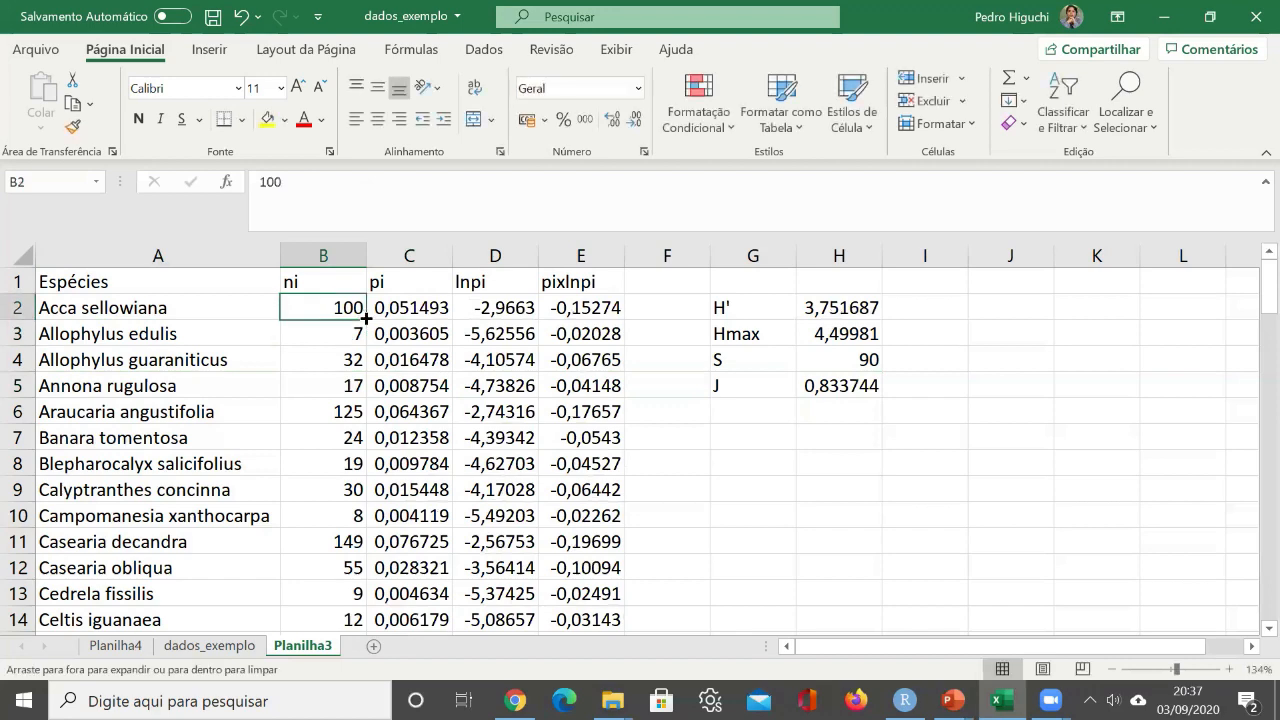
pyautogui.doubleClick(367, 317)
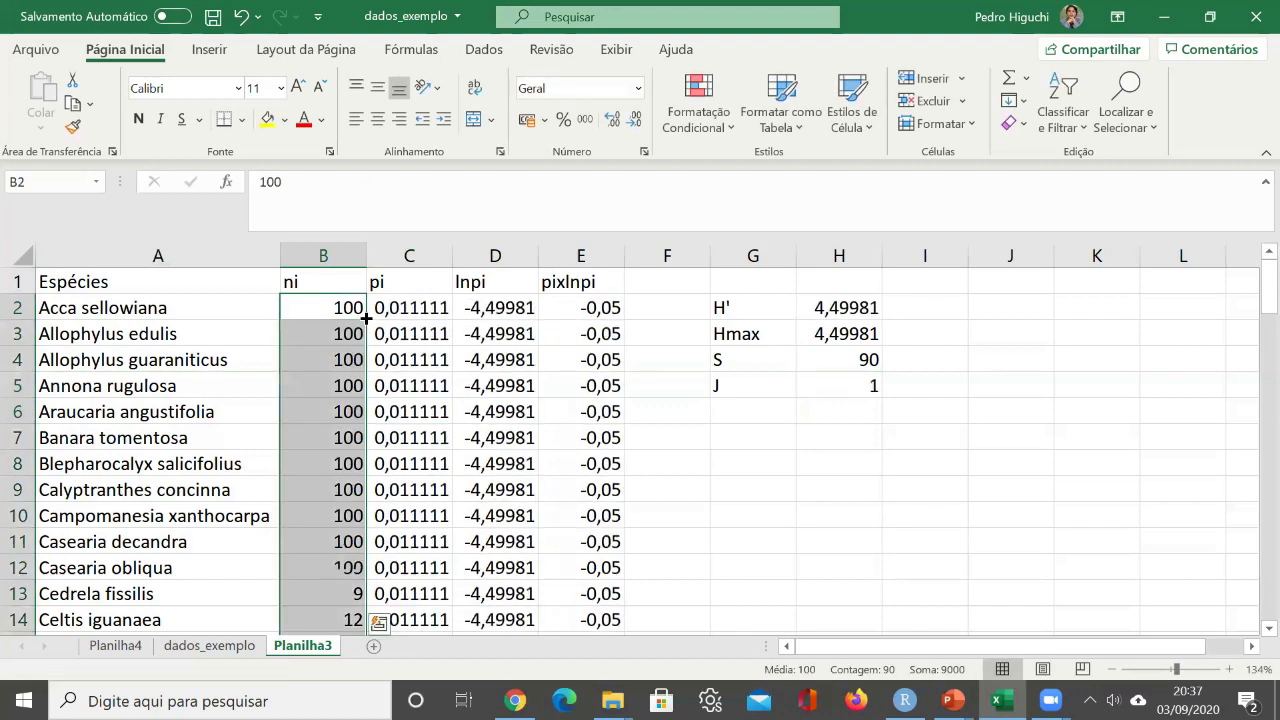
pyautogui.click(872, 304)
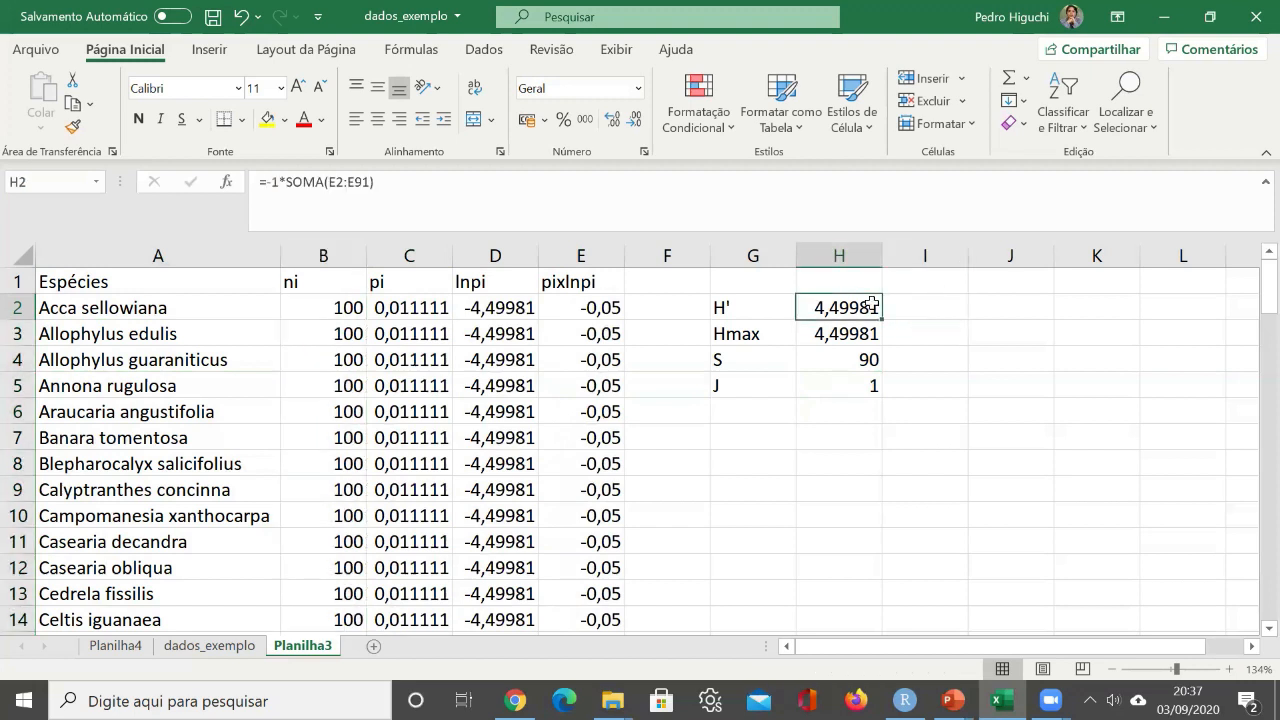
pyautogui.press('Down')
pyautogui.press('Down')
pyautogui.press('Down')
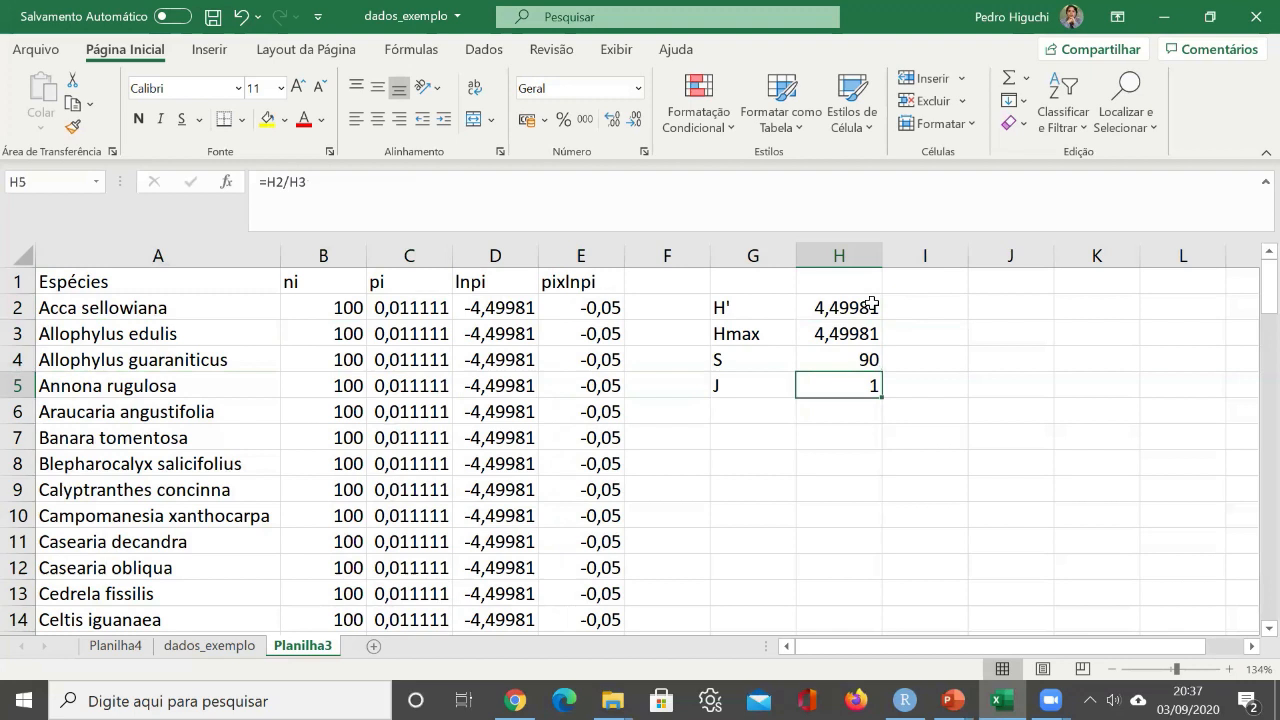
# Undo the fill of the ni column and the change to the Acca sellowiana count.
pyautogui.press('Left')
pyautogui.press('Left')
pyautogui.press('Left')
pyautogui.press('Left')
pyautogui.press('Left')
pyautogui.press('Left')
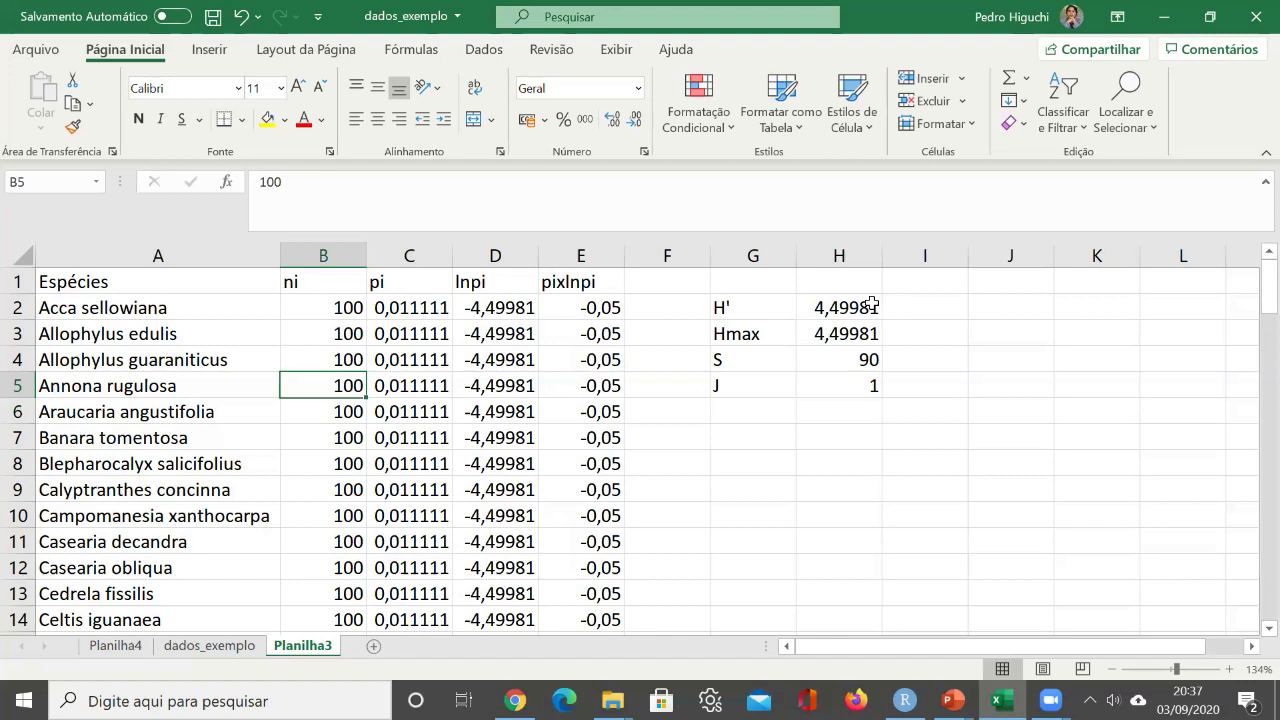
pyautogui.hotkey('ctrl', 'z')
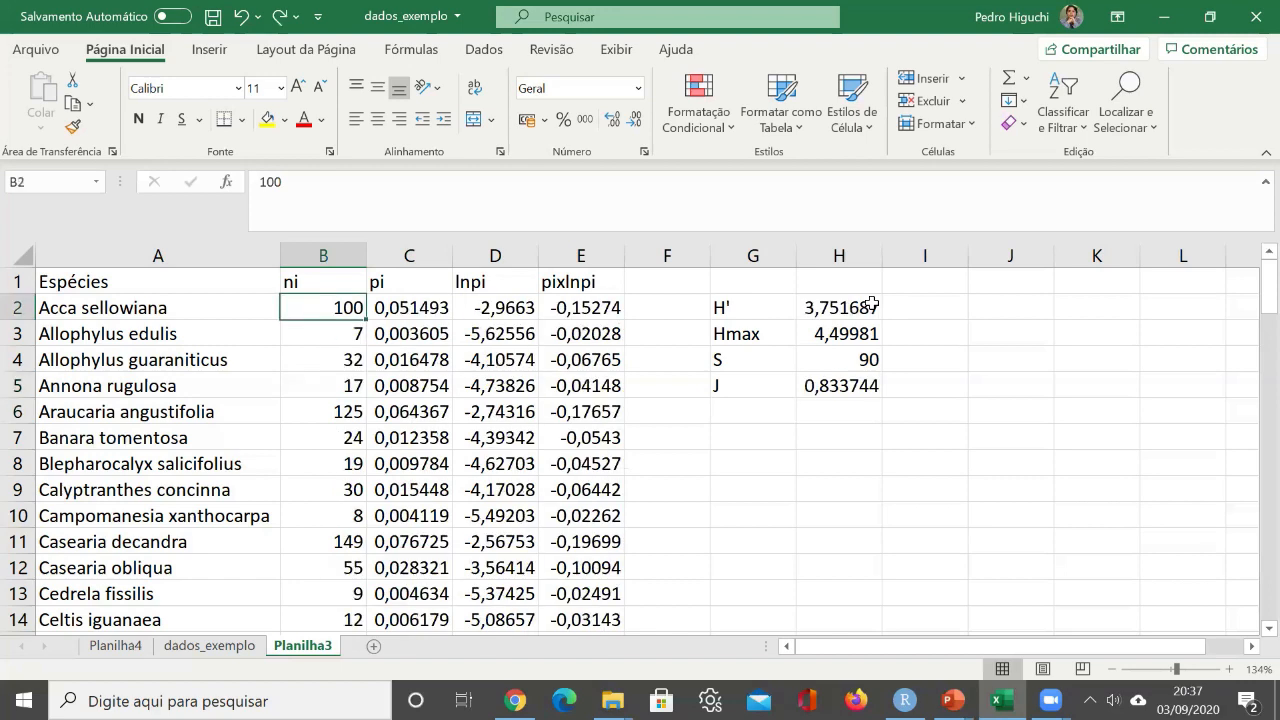
pyautogui.hotkey('ctrl', 'z')
# Examine the J result and its formula in H5 using the original species counts.
pyautogui.press('Right')
pyautogui.press('Right')
pyautogui.press('Right')
pyautogui.press('Right')
pyautogui.press('Right')
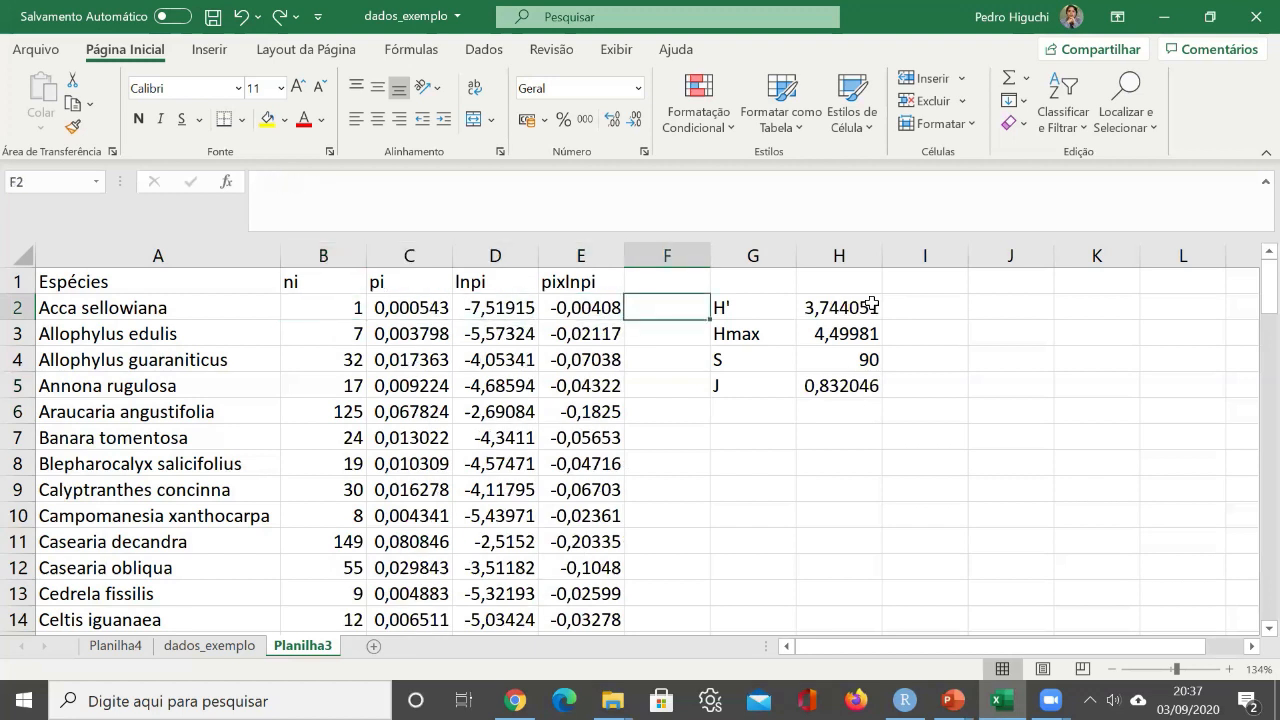
pyautogui.press('Down')
pyautogui.press('Down')
pyautogui.press('Down')
pyautogui.press('Right')
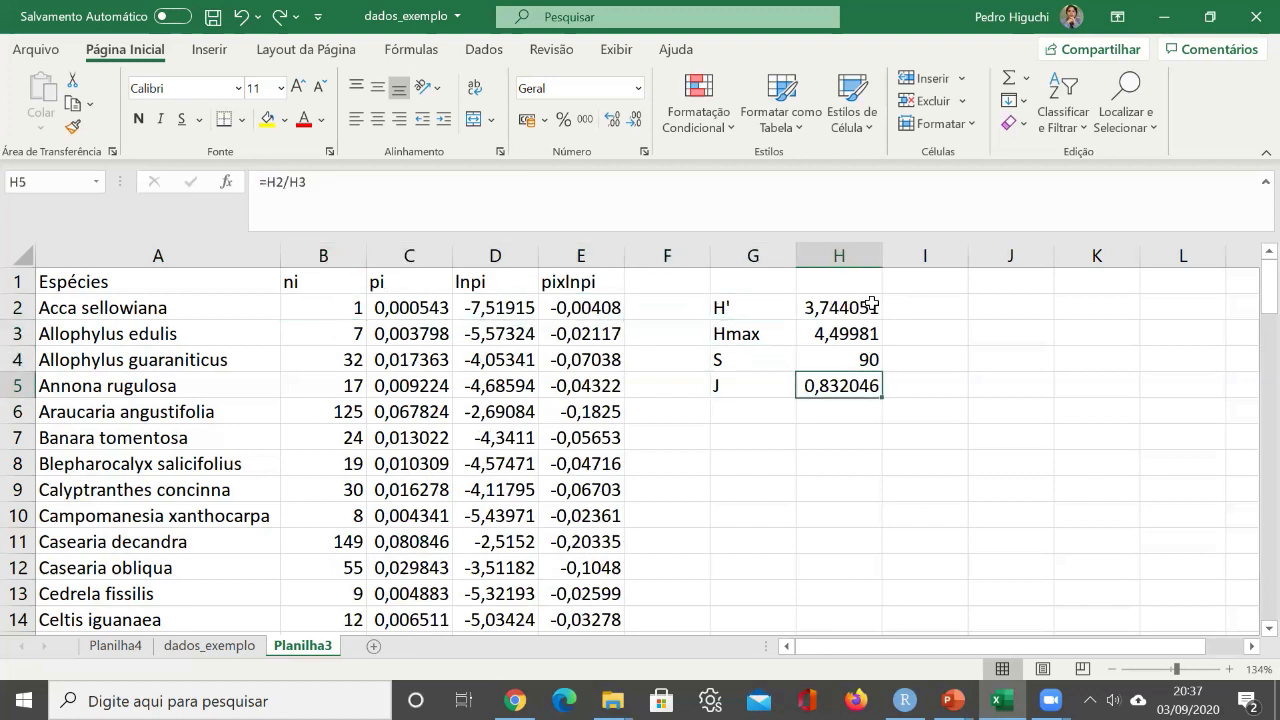
pyautogui.press('Right')
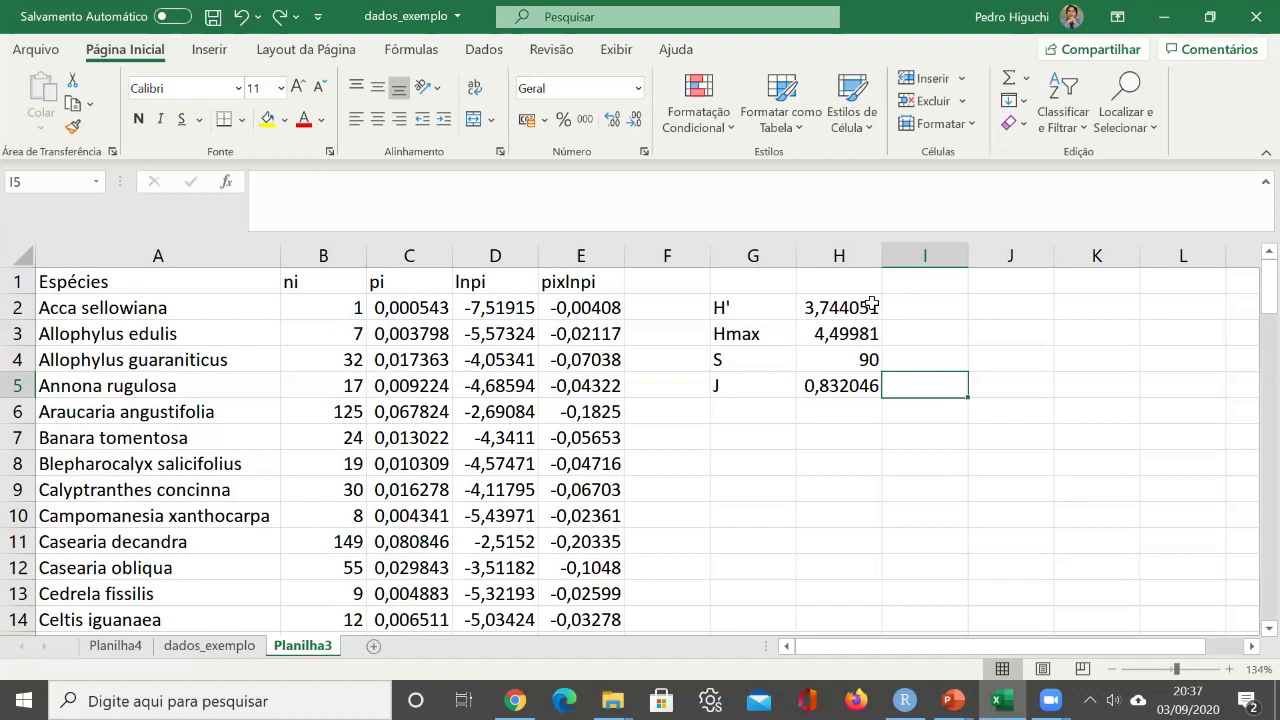
pyautogui.press('Left')
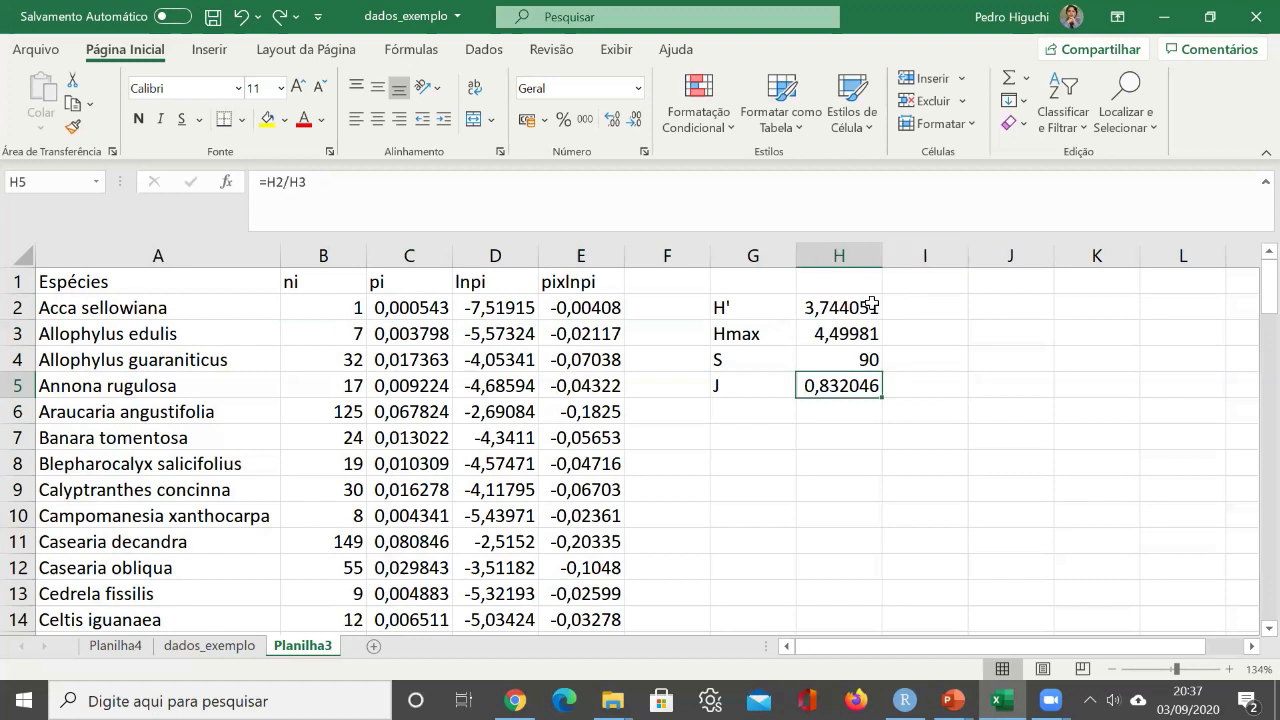